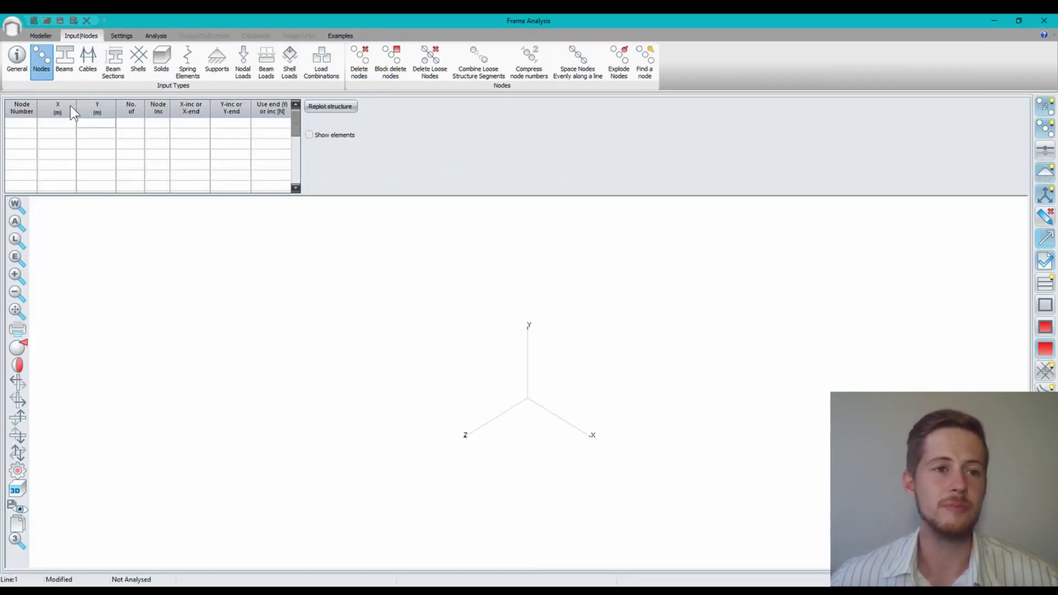
Open the node input table and consult First Drawing.PNG and Second Drawing.PNG for the truss geometry and node numbering
left_click(16, 58)
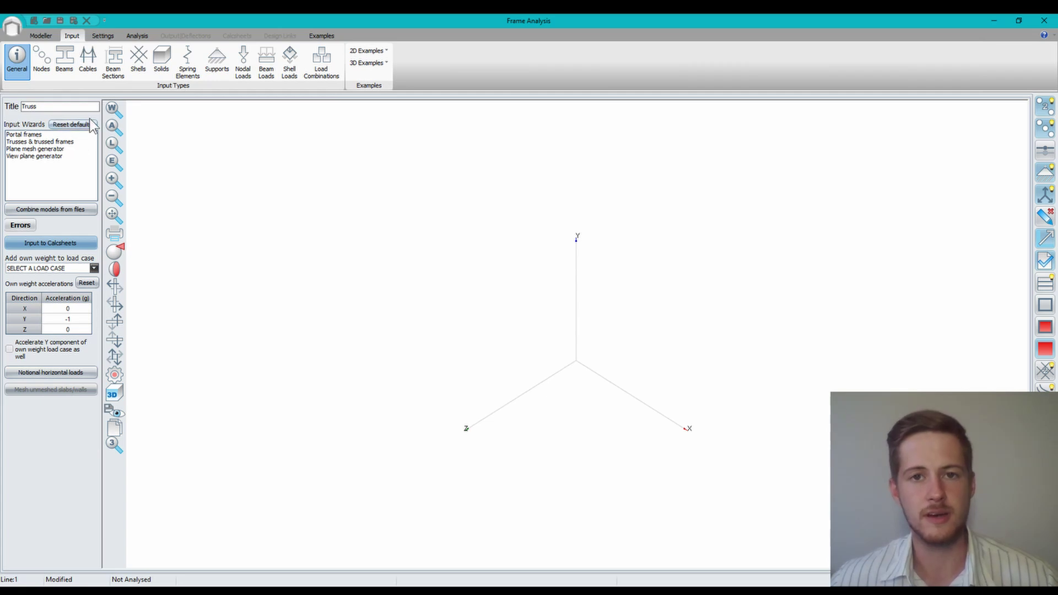
left_click(496, 590)
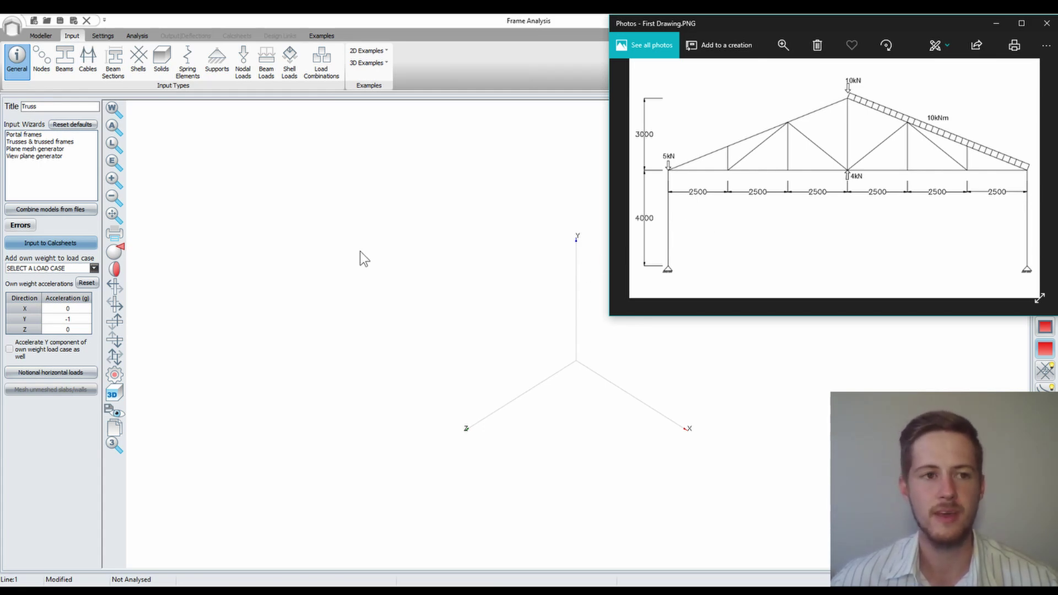
left_click(39, 67)
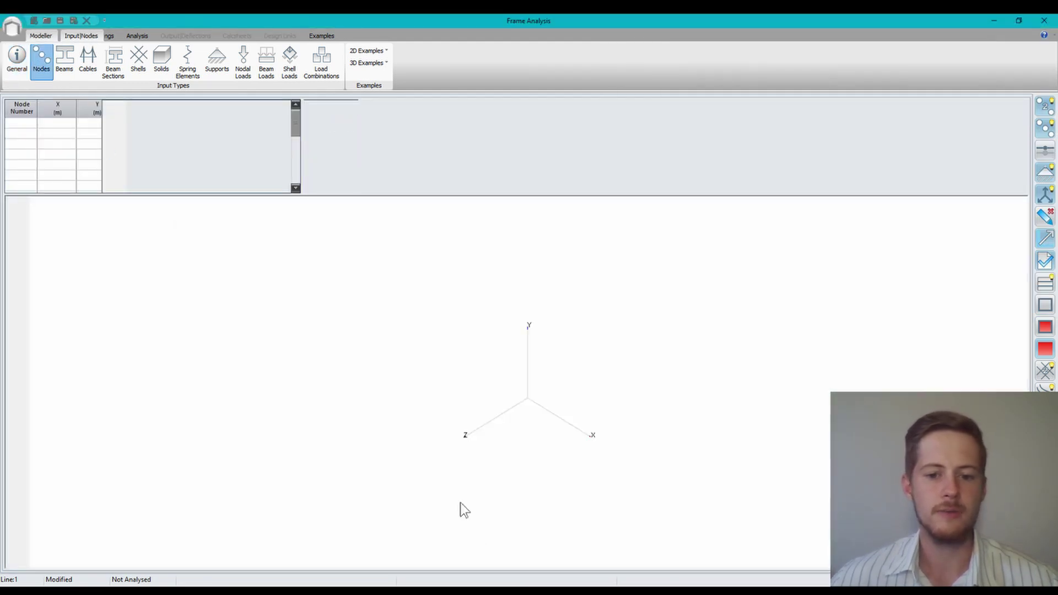
key("alt+Tab")
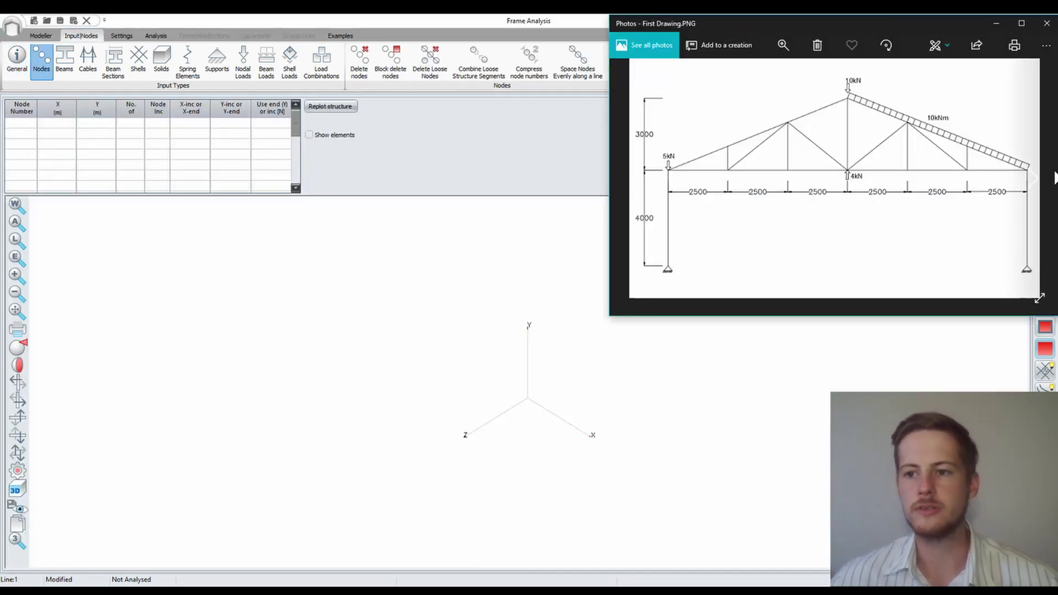
left_click(1054, 178)
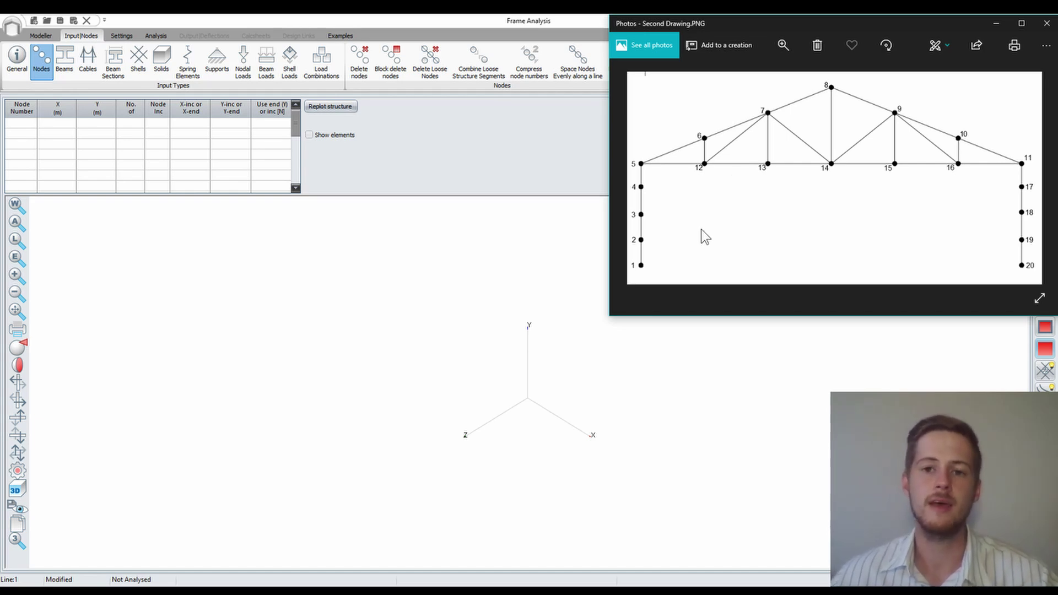
Enter node 1 in the first row of the node table at X 0 m and Y 0 m
left_click(31, 126)
type("1")
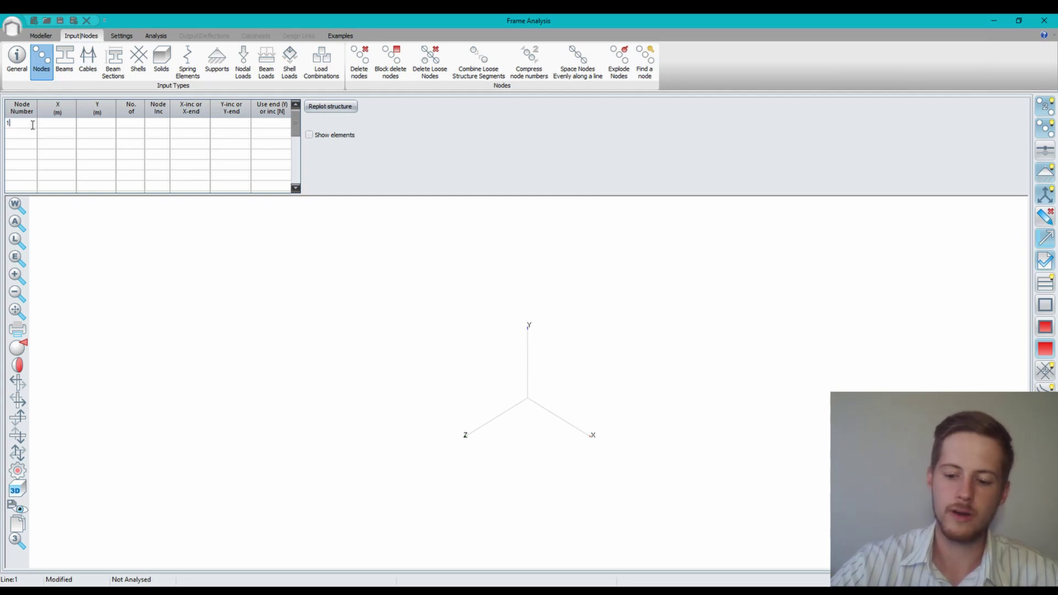
key("Tab")
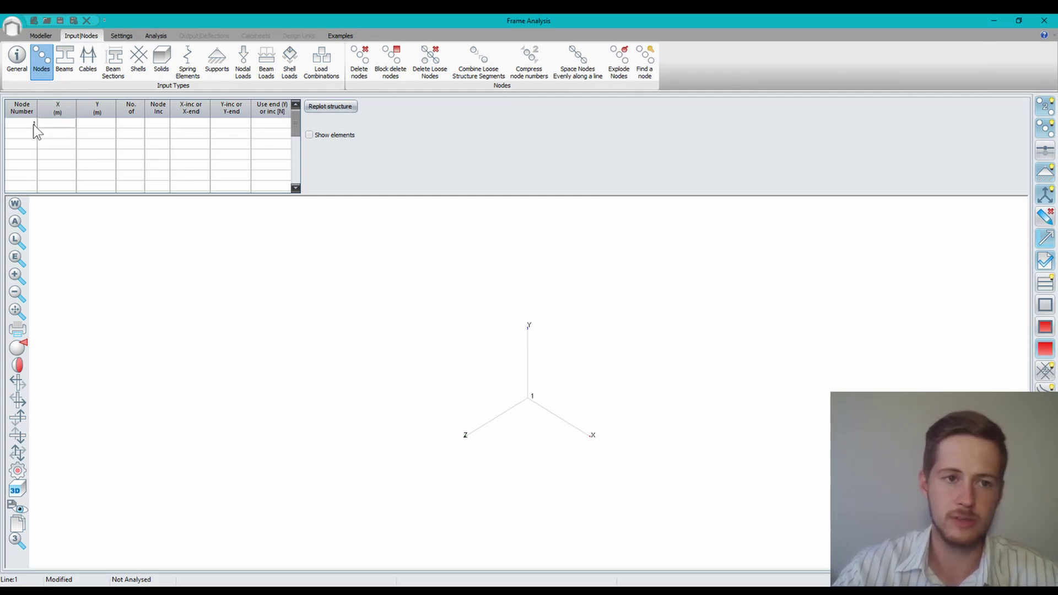
type("0")
key("Tab")
type("0")
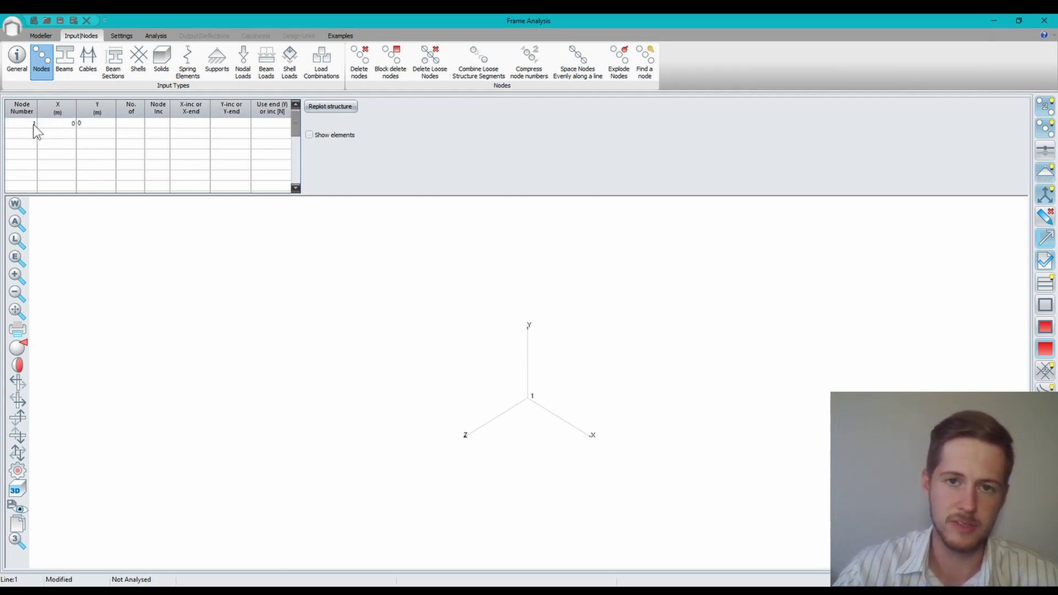
key("Return")
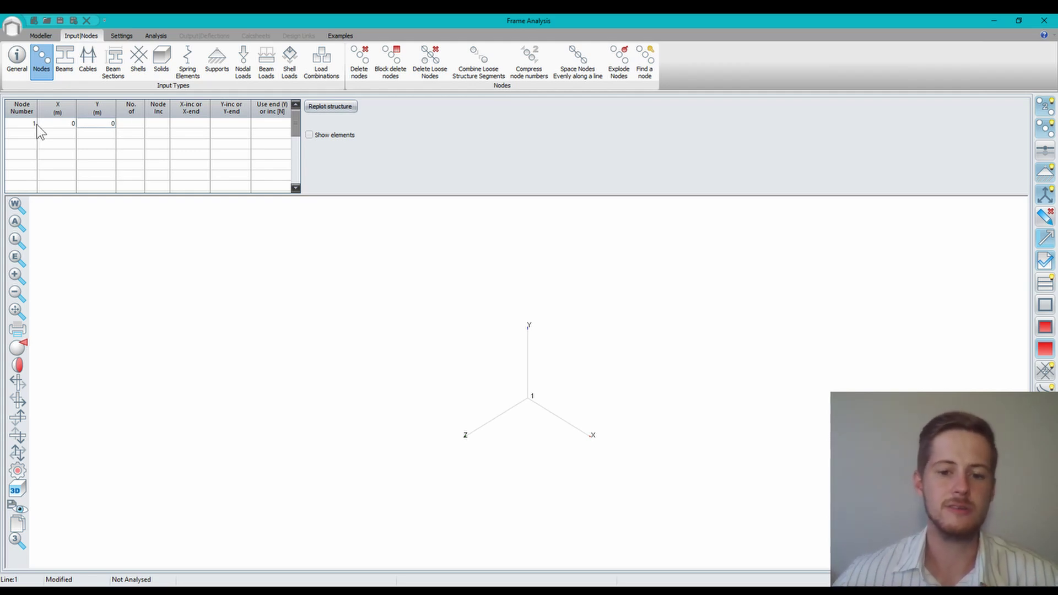
Set node 1's row to generate 4 additional nodes with a node number increment of 1, consulting the node numbering drawing
left_click(563, 591)
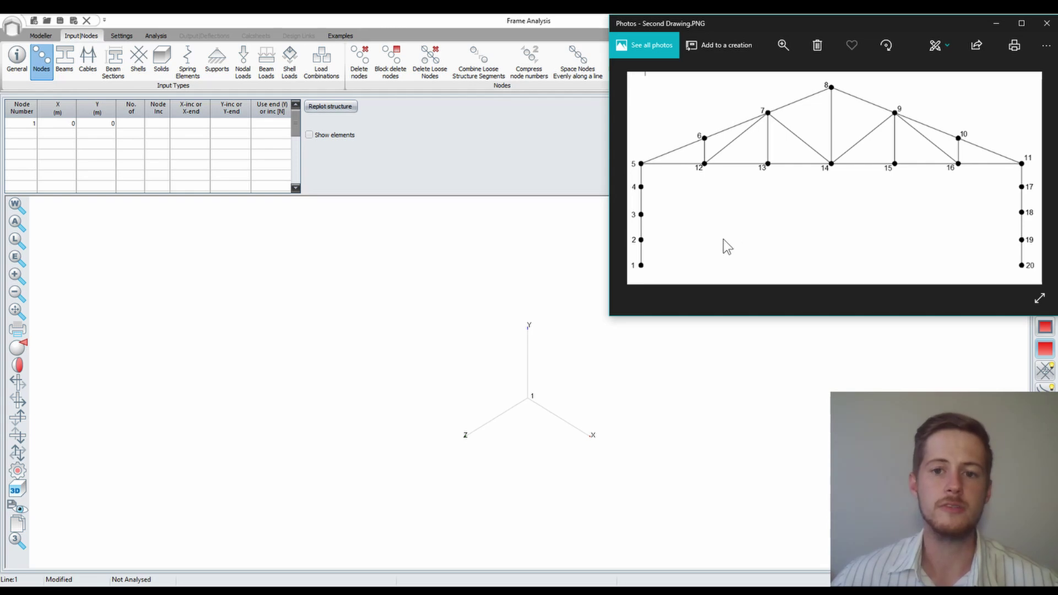
left_click(137, 130)
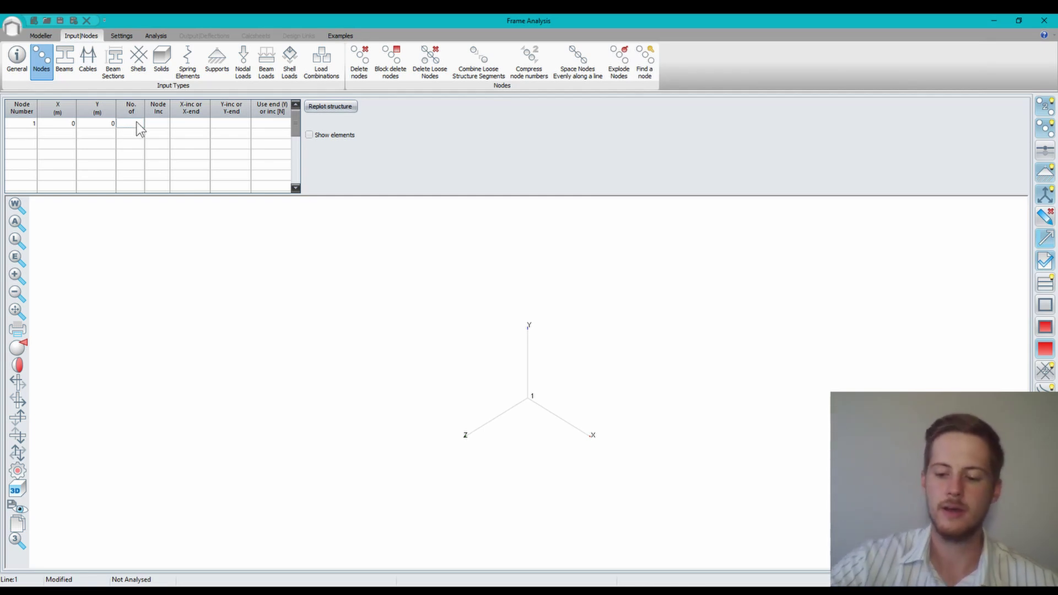
type("4")
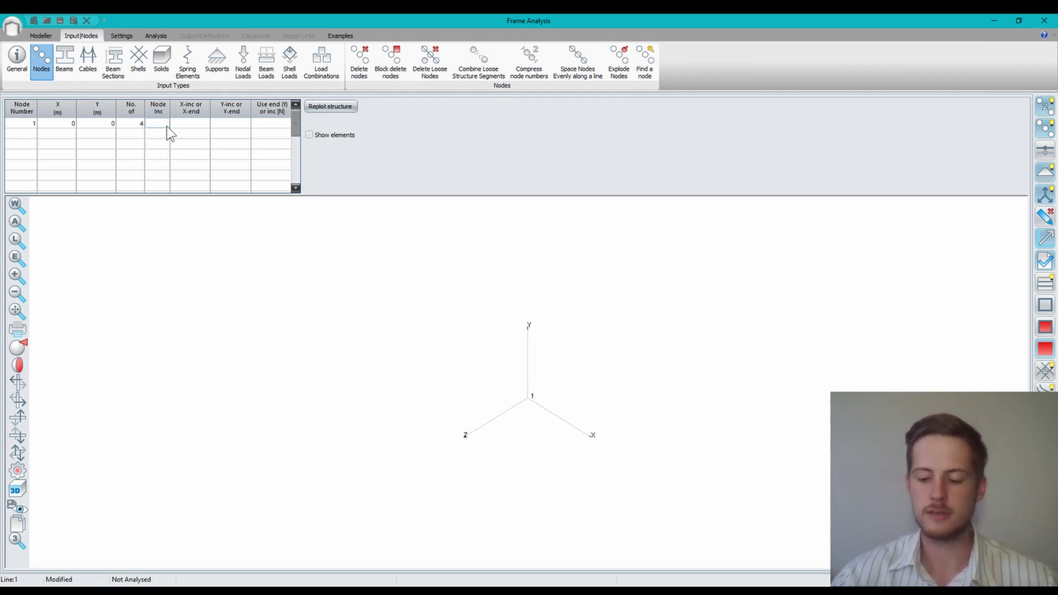
type("1")
key("Tab")
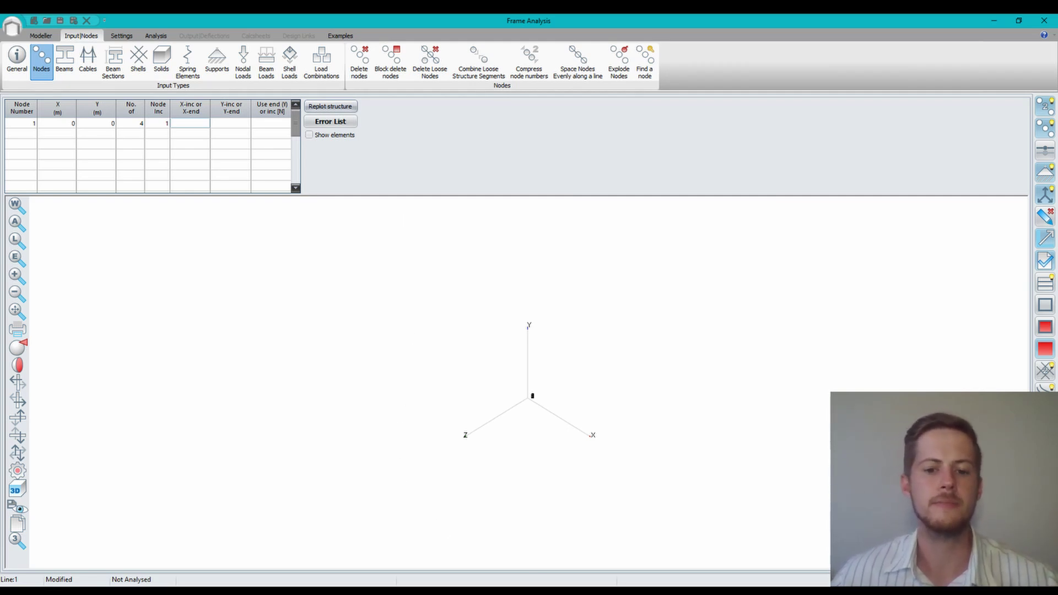
Check the column dimensions in the reference drawings and set the Y increment of node 1's row to 1 m
left_click(559, 573)
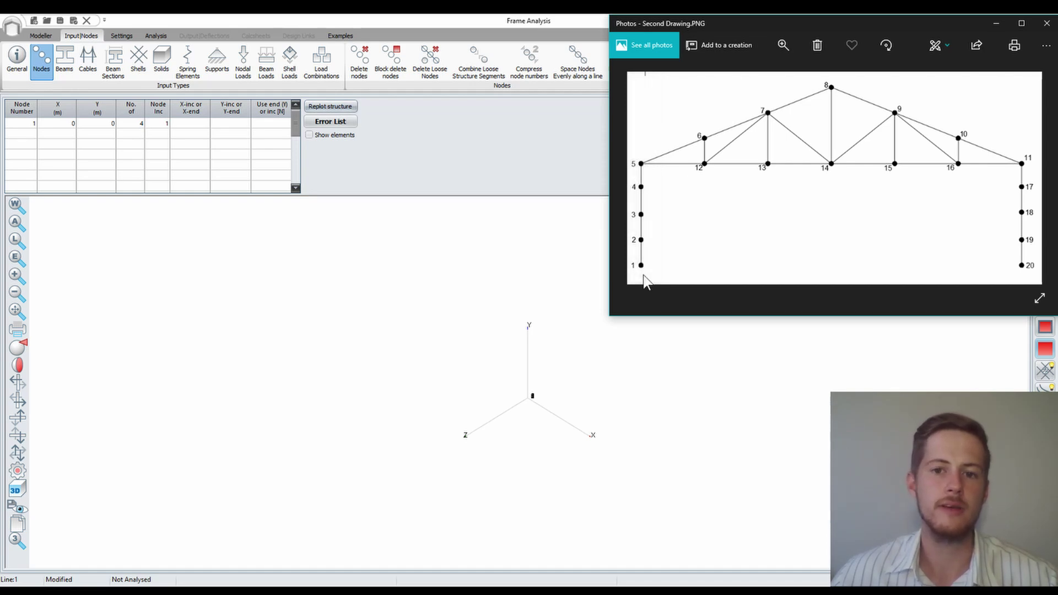
left_click(633, 177)
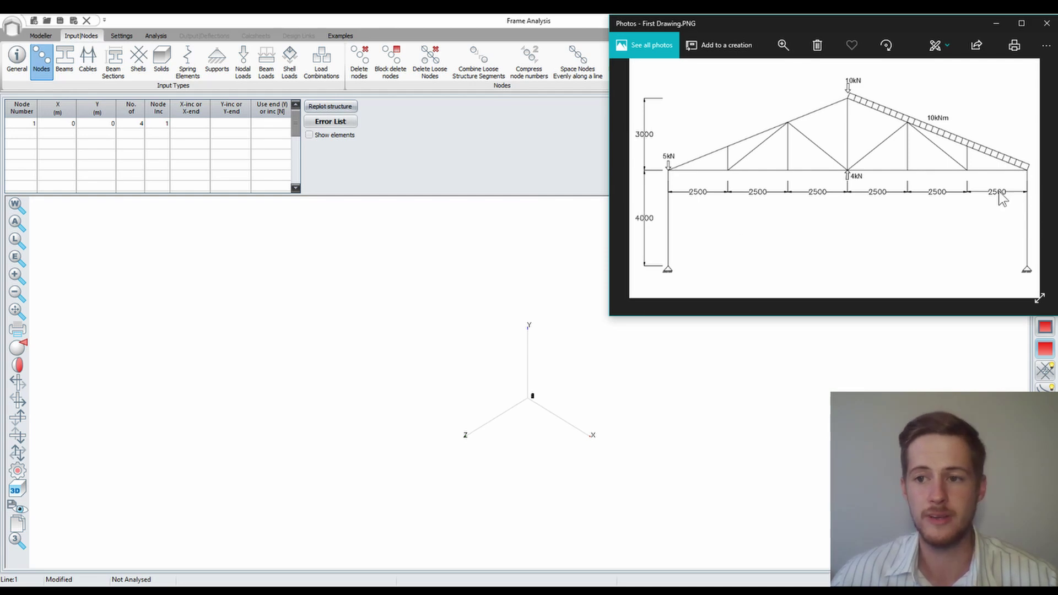
left_click(1043, 181)
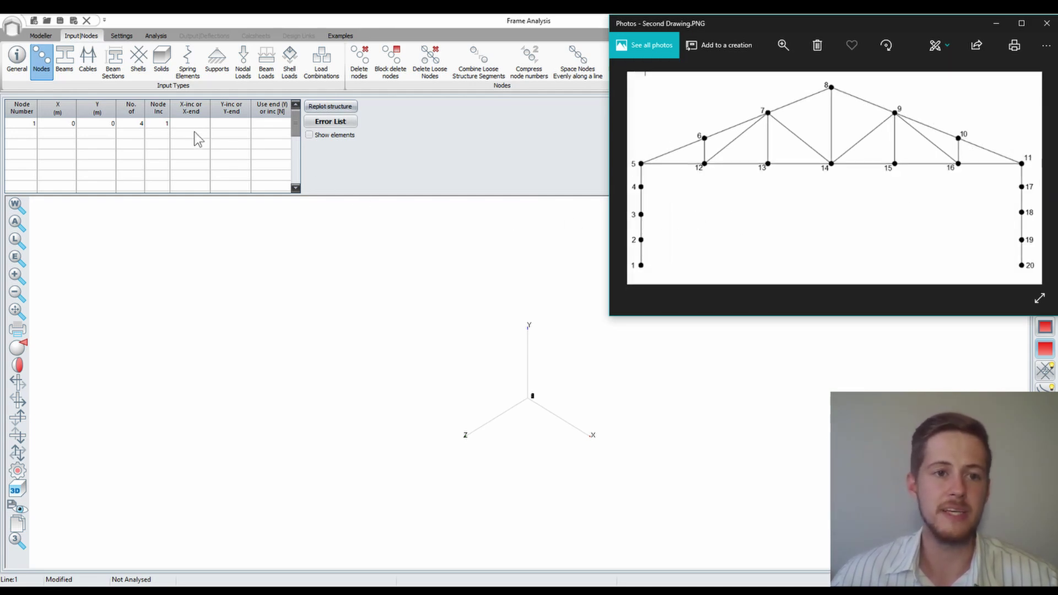
left_click(241, 124)
type("1")
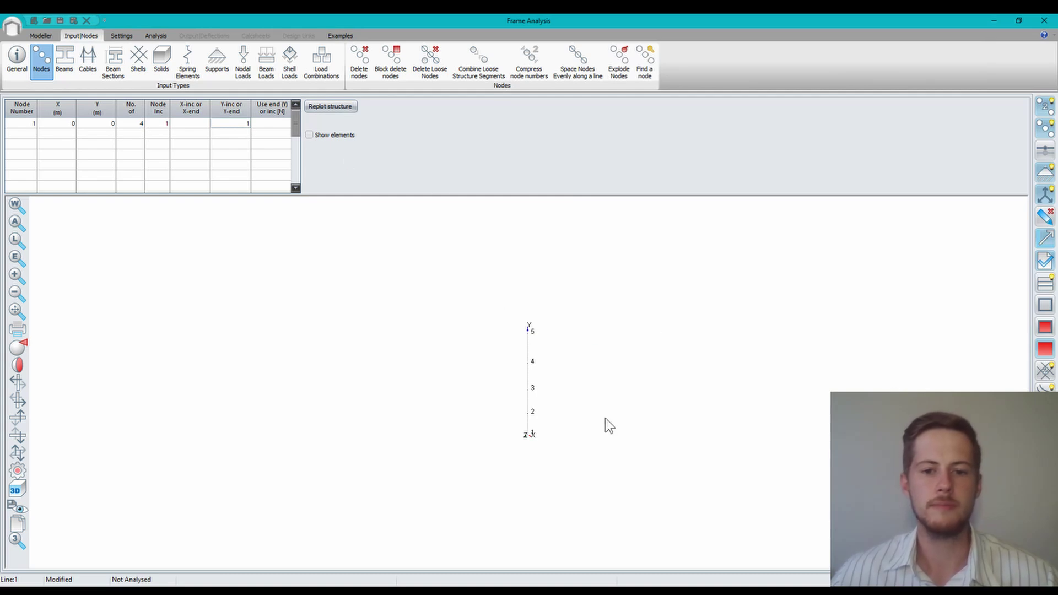
Examine the generated column nodes 1 to 5 in the model view
middle_click_drag(675, 412, 650, 404)
scroll(562, 397, "up", 5)
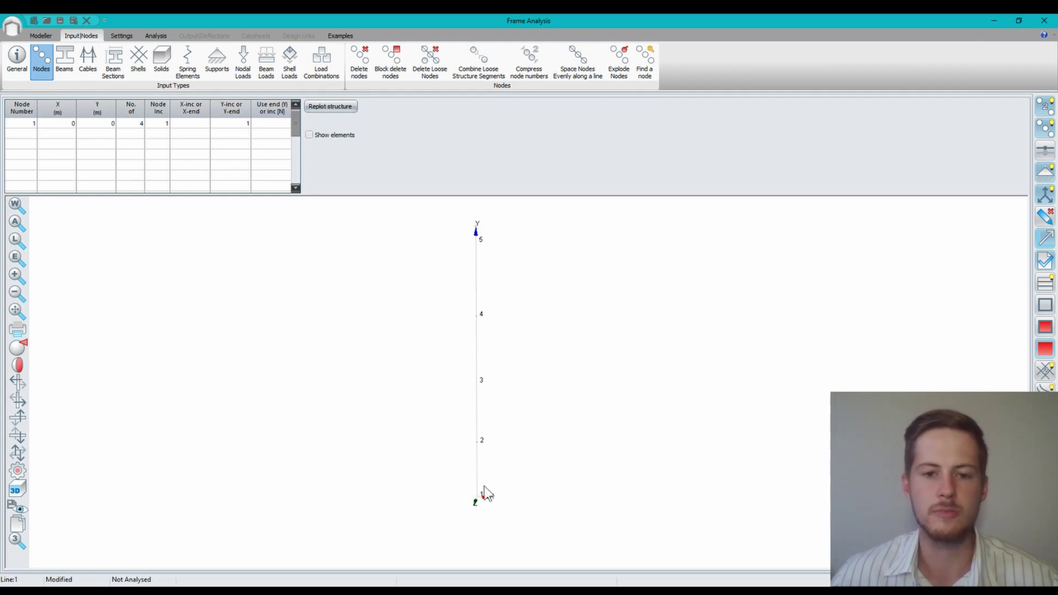
mouse_move(482, 485)
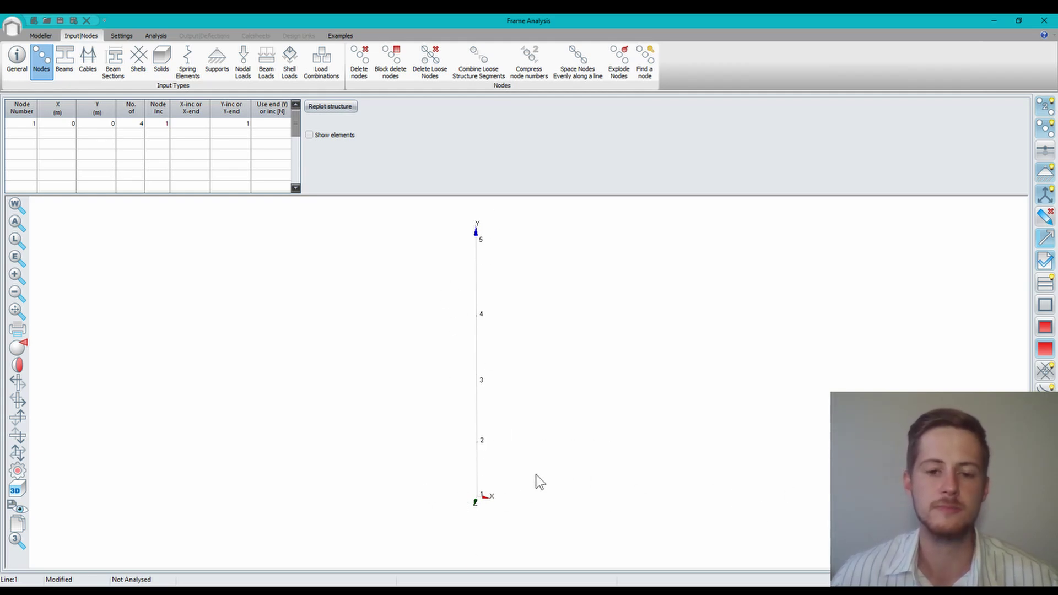
scroll(505, 509, "up", 1)
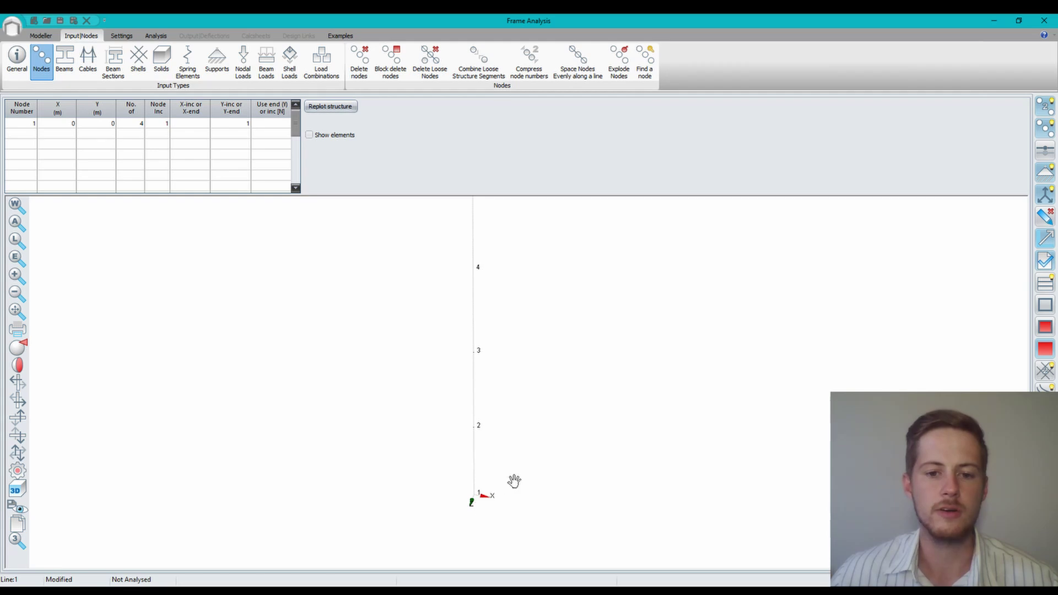
middle_click_drag(514, 481, 508, 503)
middle_click_drag(550, 451, 545, 489)
mouse_move(471, 402)
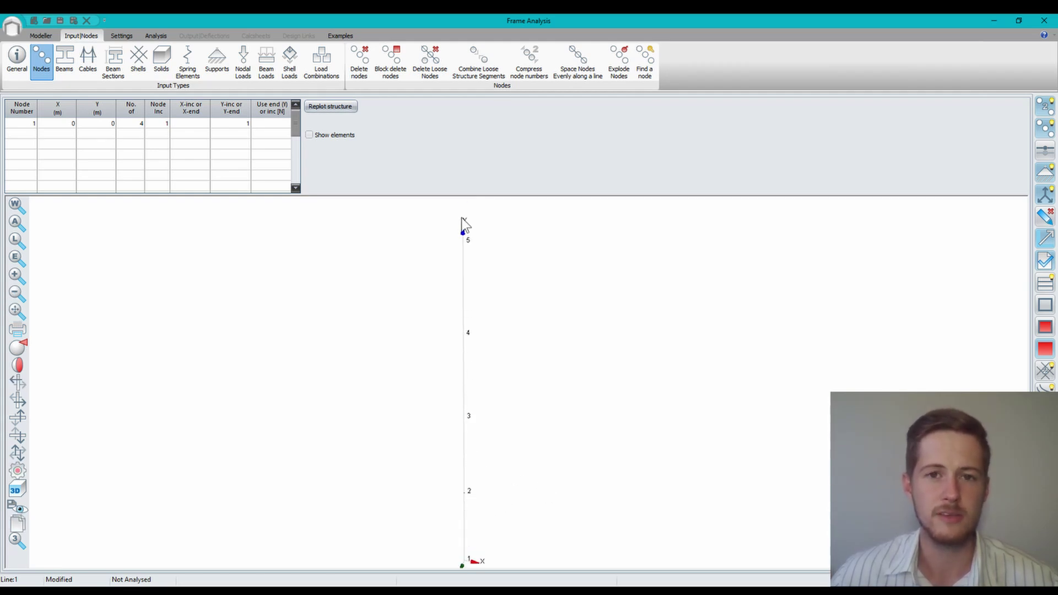
Start a second row for node 6 and check that node's position in the numbering and dimension drawings
left_click(556, 586)
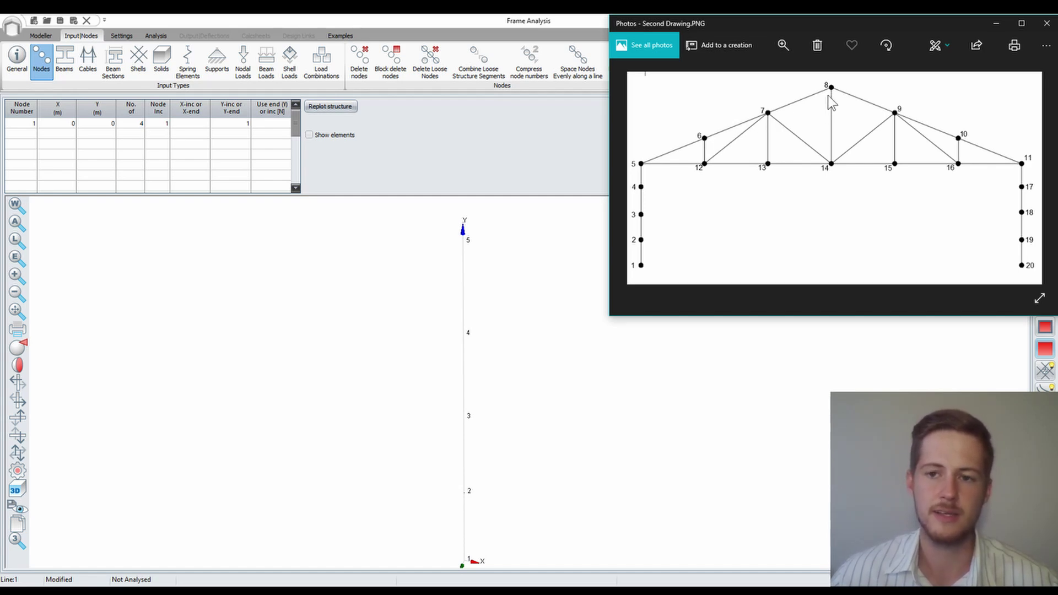
left_click(23, 132)
type("6")
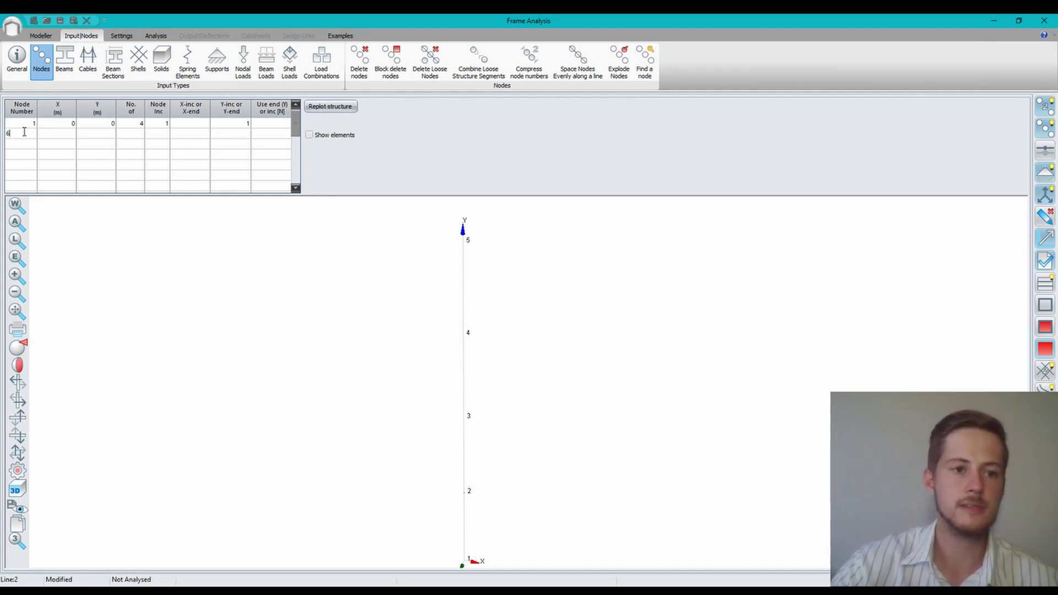
key("Tab")
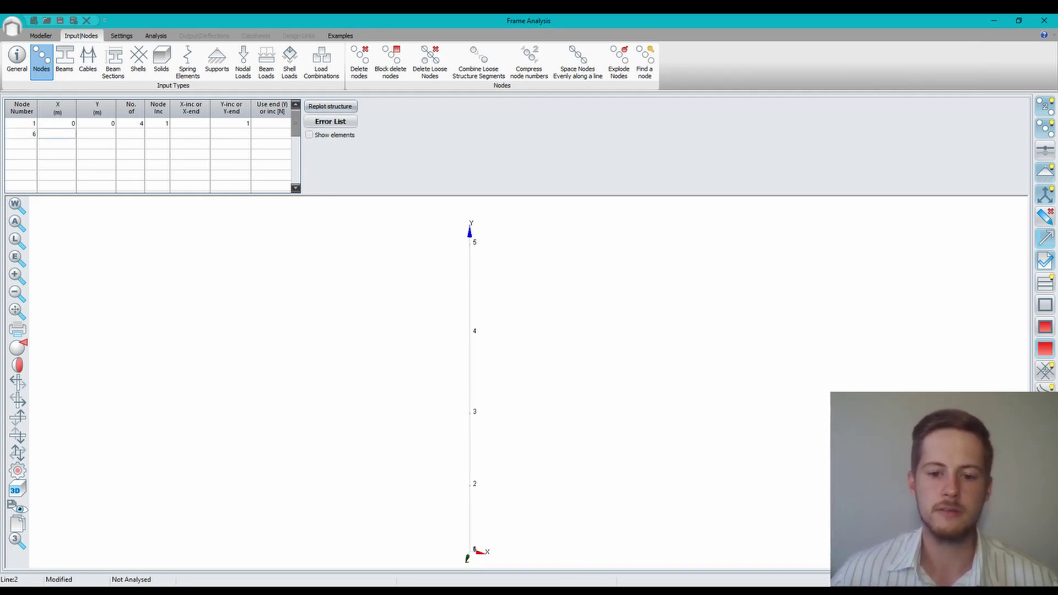
key("alt+Tab")
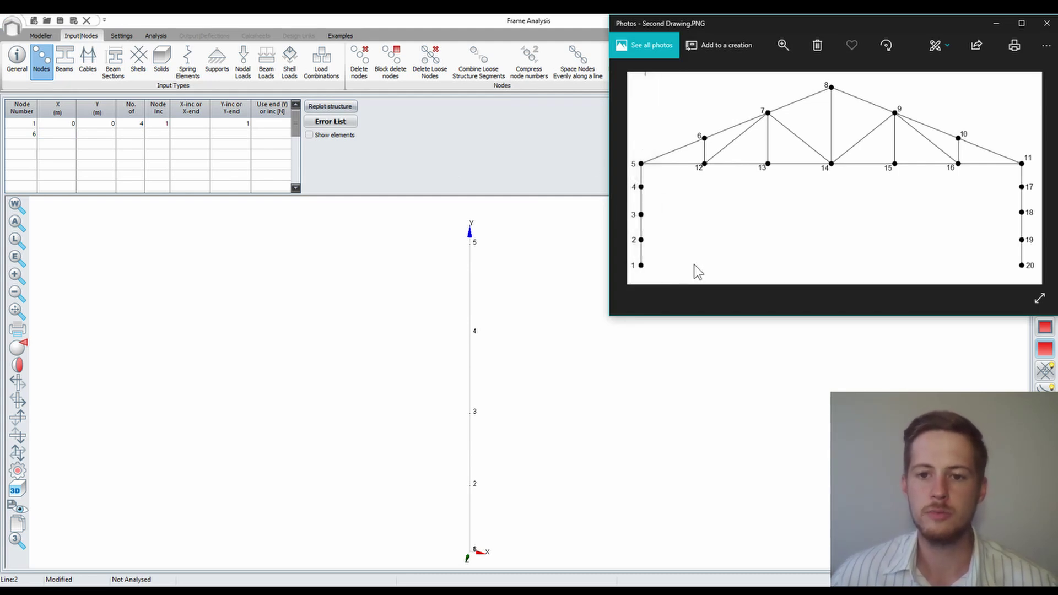
left_click(639, 256)
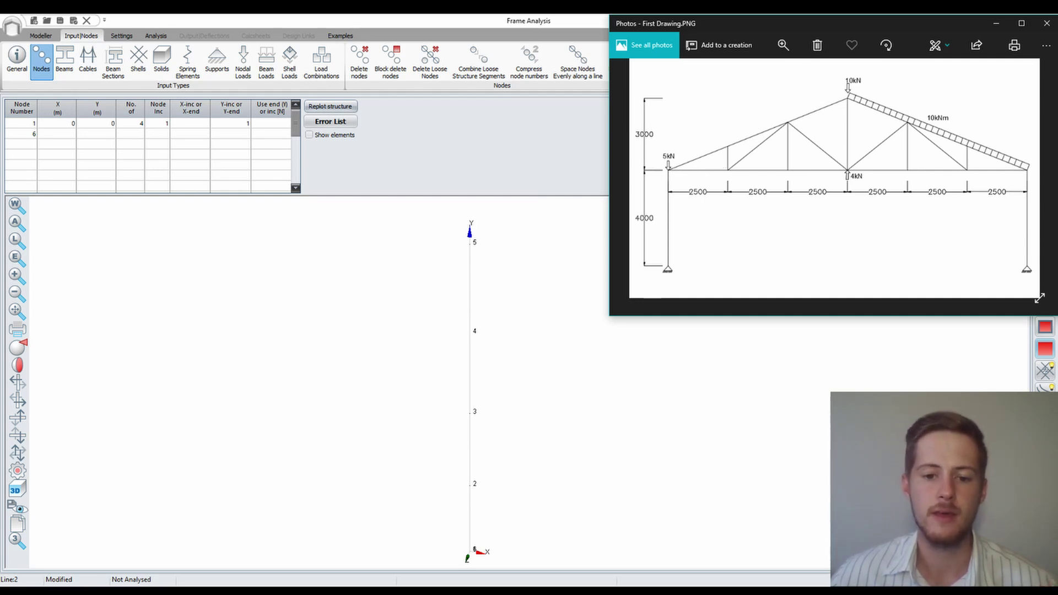
left_click(1024, 171)
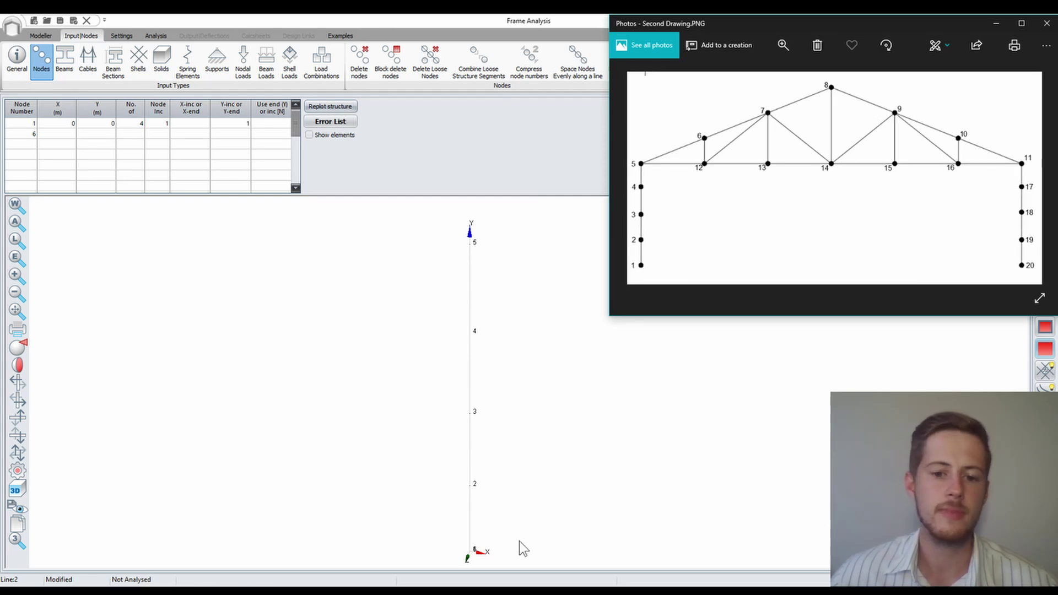
Set node 6's coordinates to X 2.5 m and Y 5 m
left_click(60, 134)
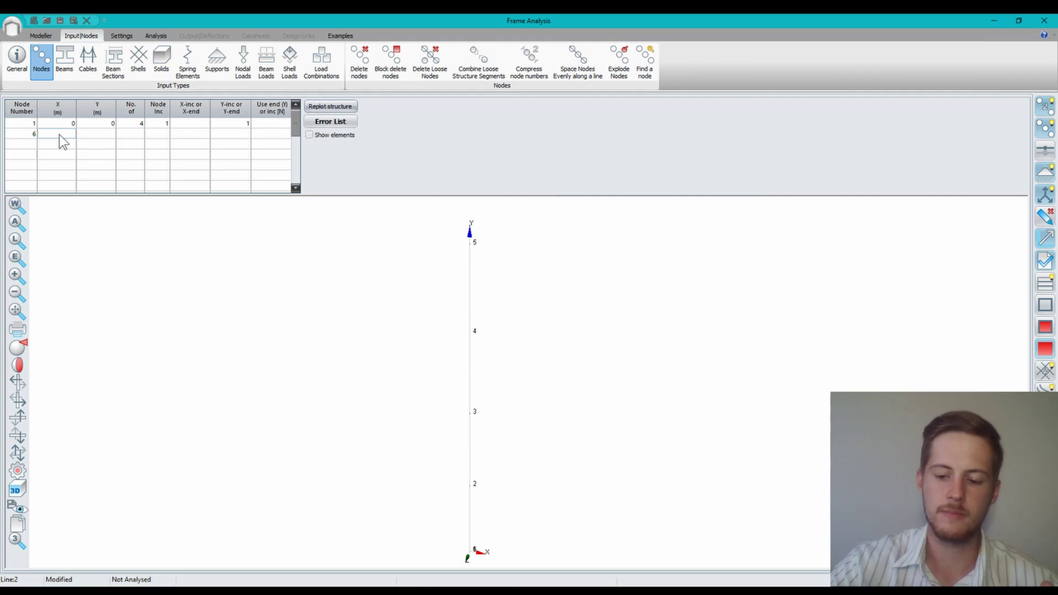
type("4")
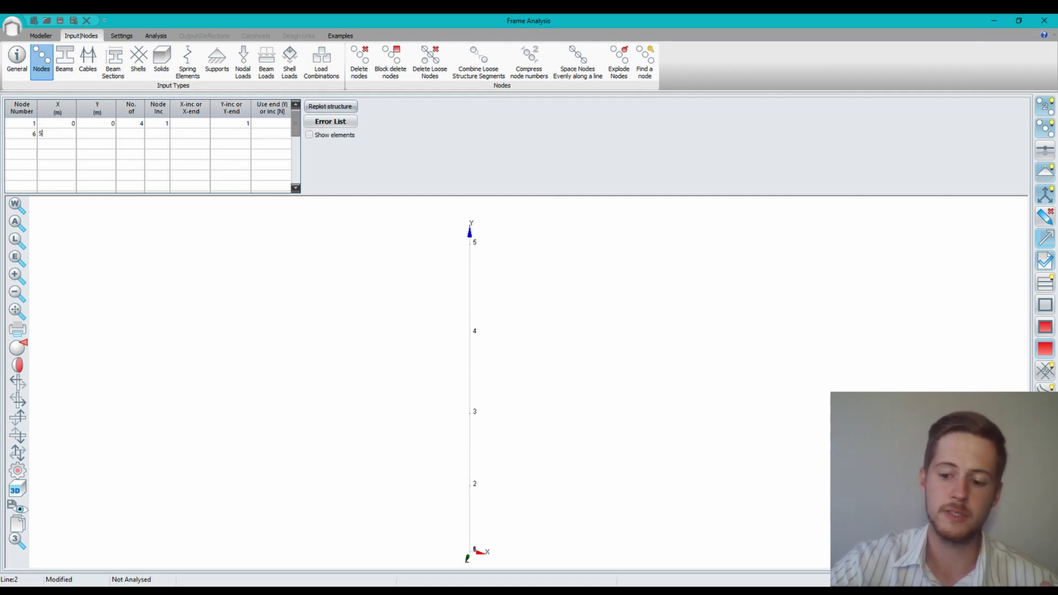
key("BackSpace")
type("2")
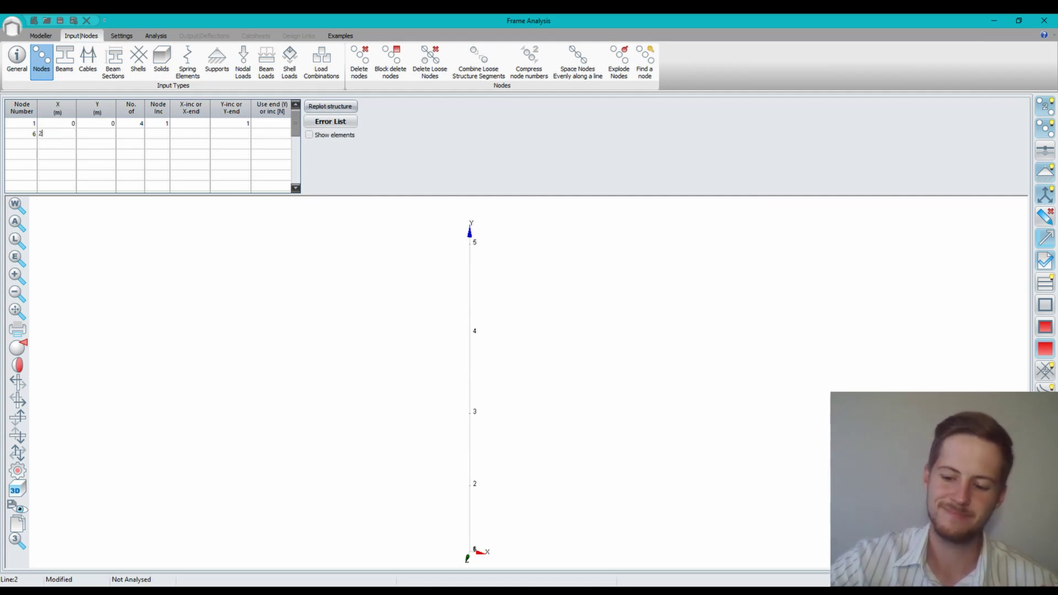
type(".5")
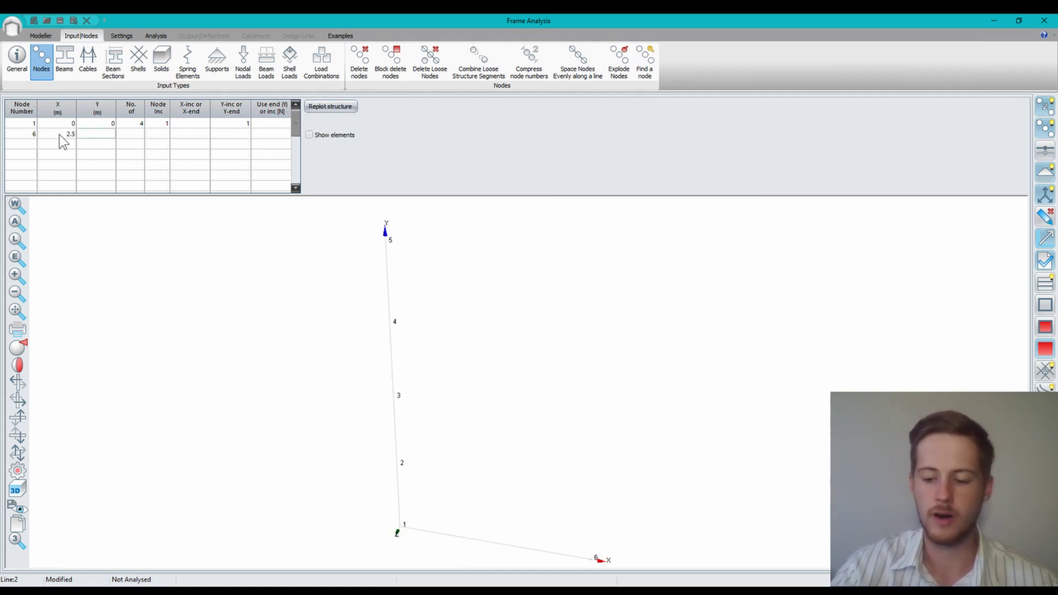
type("5")
key("Return")
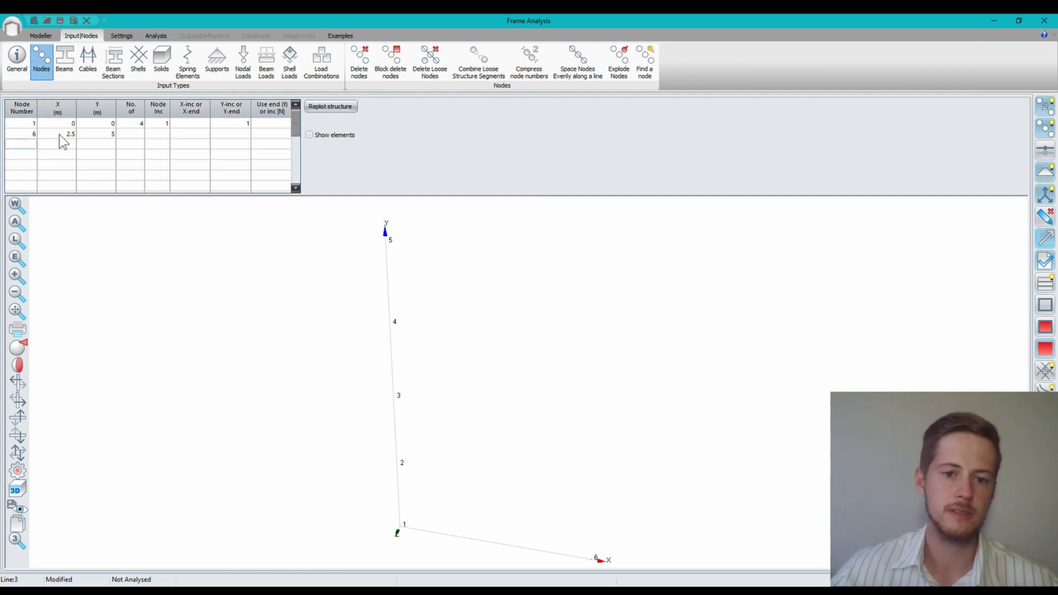
Set node 6's row to generate 2 additional nodes with a node increment of 1
scroll(481, 344, "down", 1)
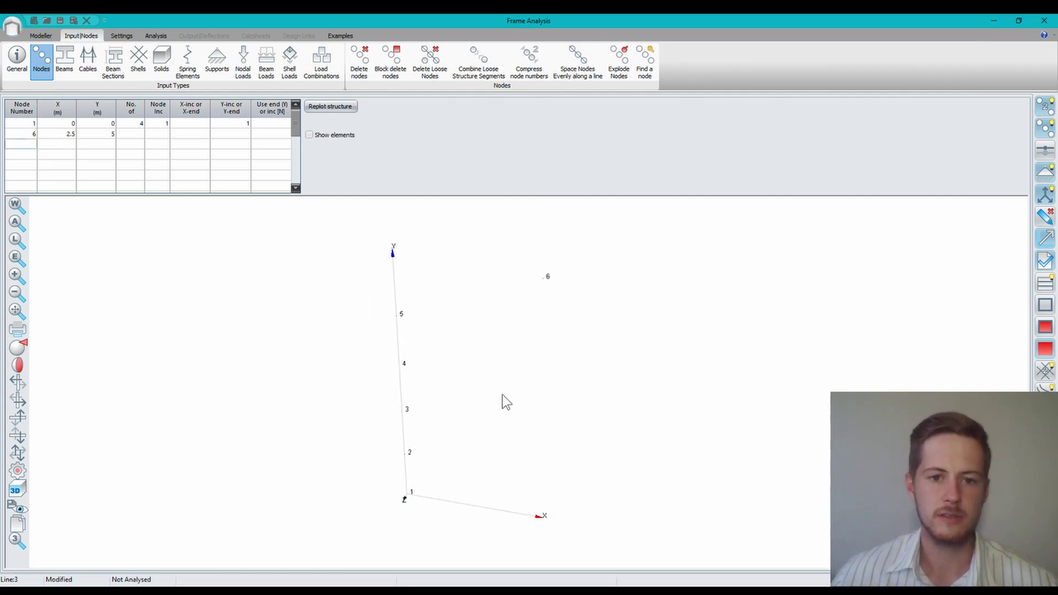
middle_click_drag(556, 416, 621, 313)
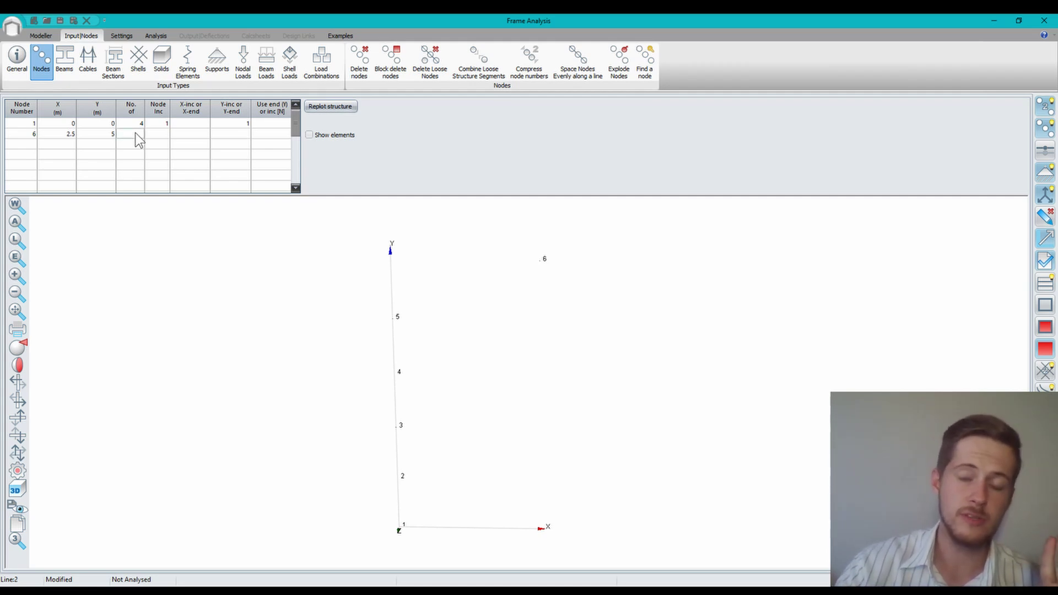
type("2")
key("Tab")
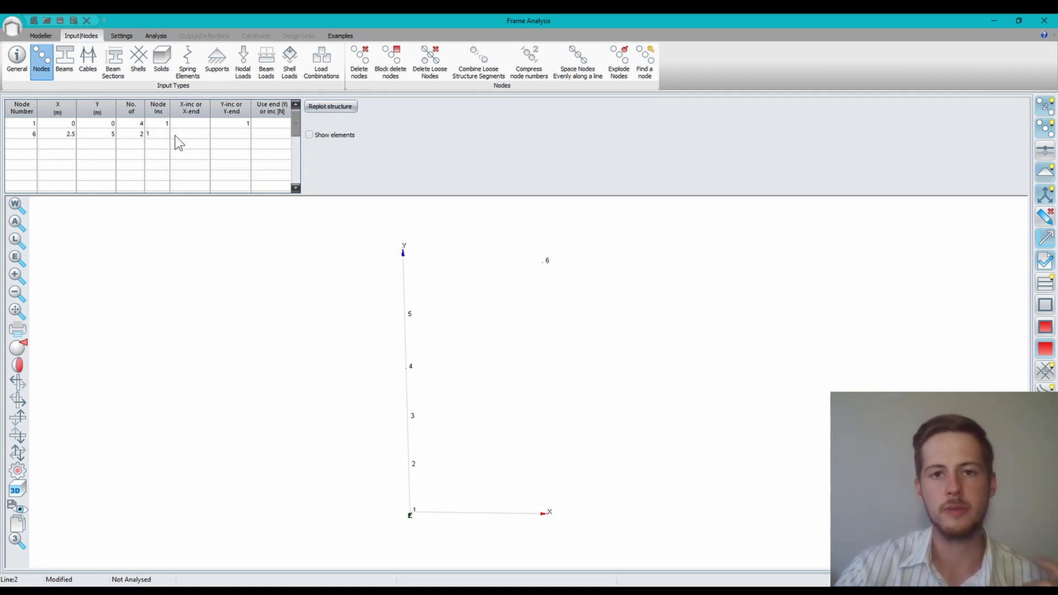
key("Tab")
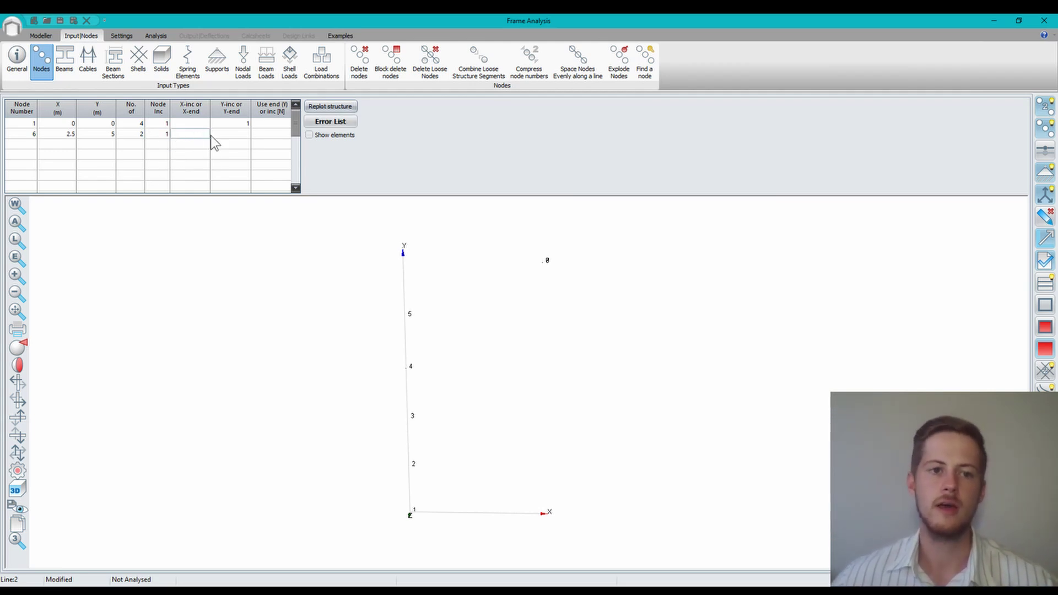
Check the rafter nodes in the numbering drawing and set node 6's row increments to X 2.5 m and Y 1 m
left_click(557, 591)
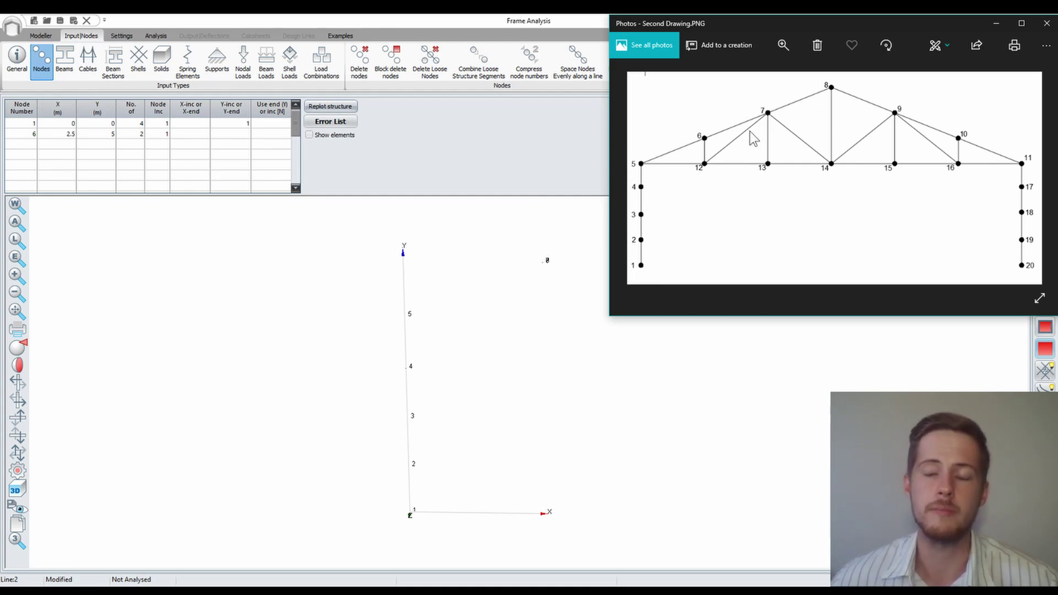
left_click(995, 23)
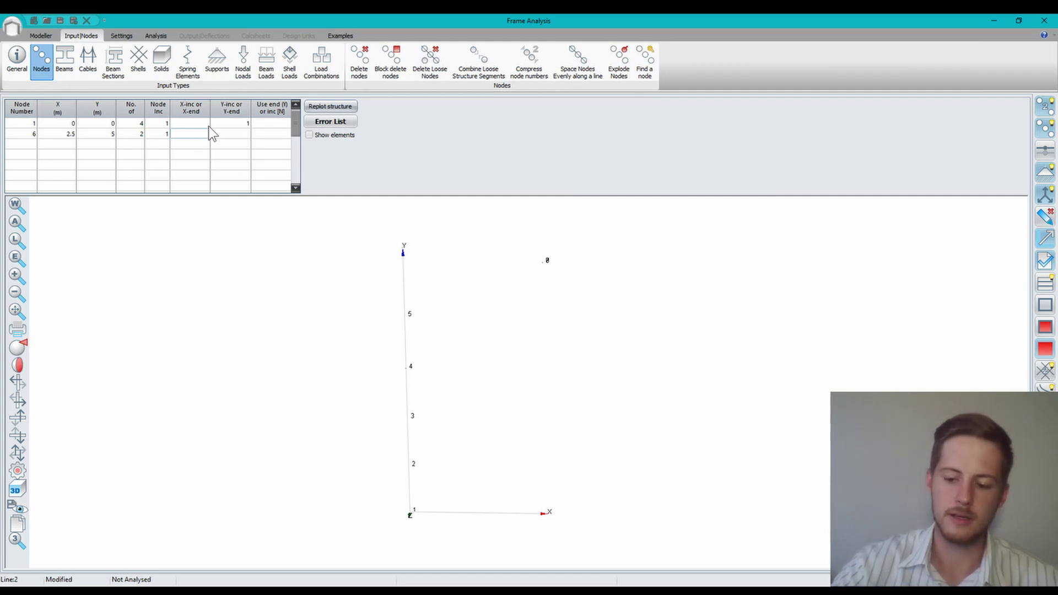
type("2.5")
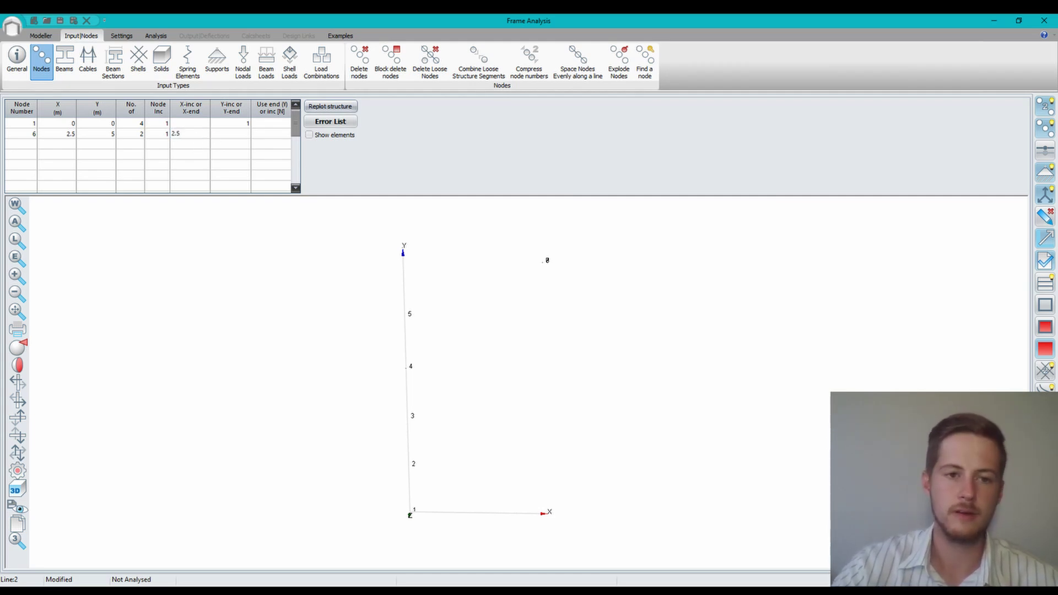
key("Tab")
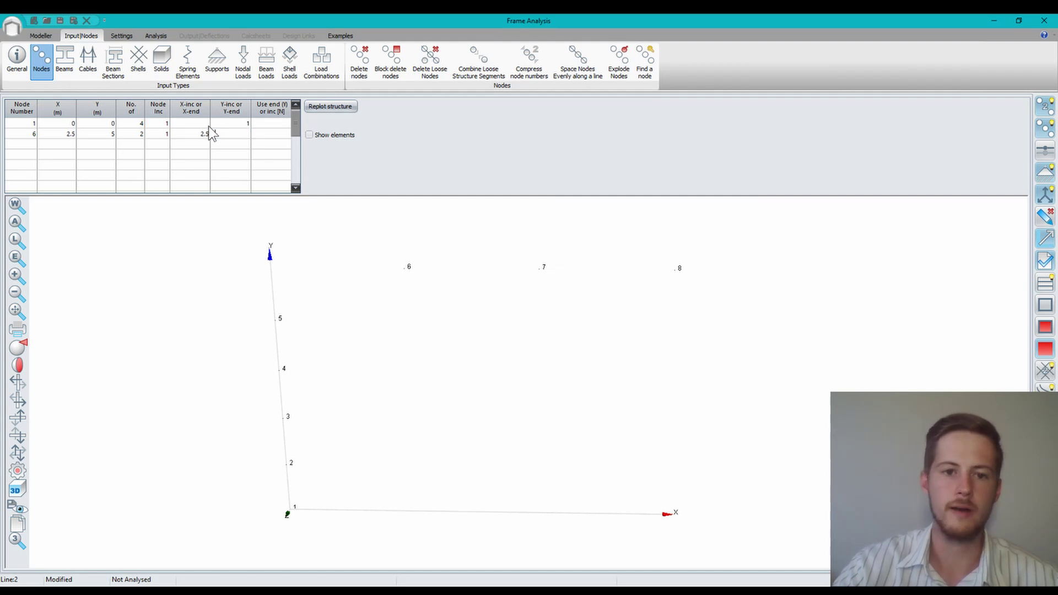
type("1")
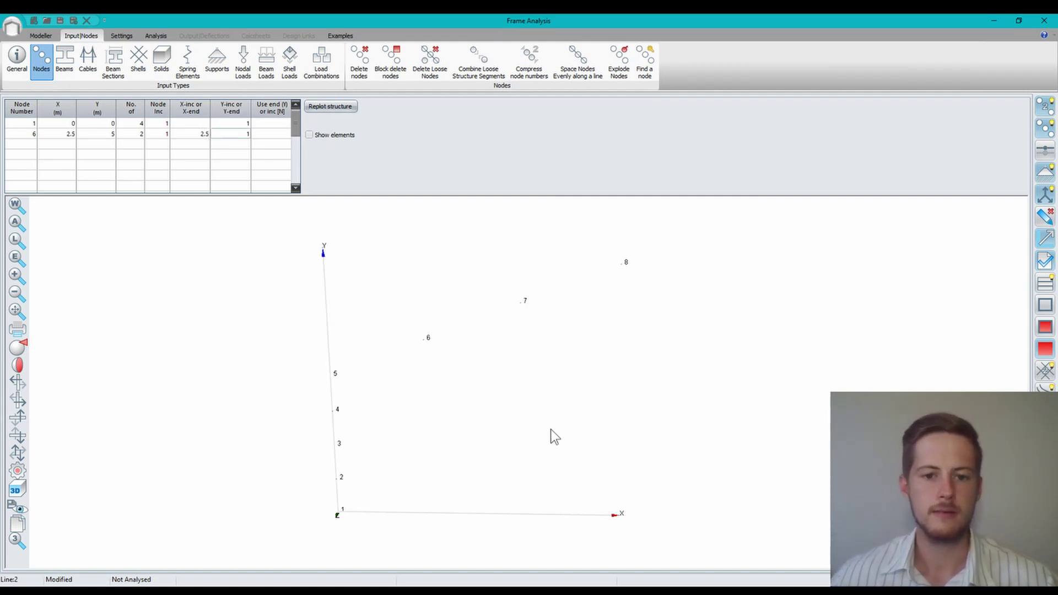
middle_click_drag(540, 406, 554, 339)
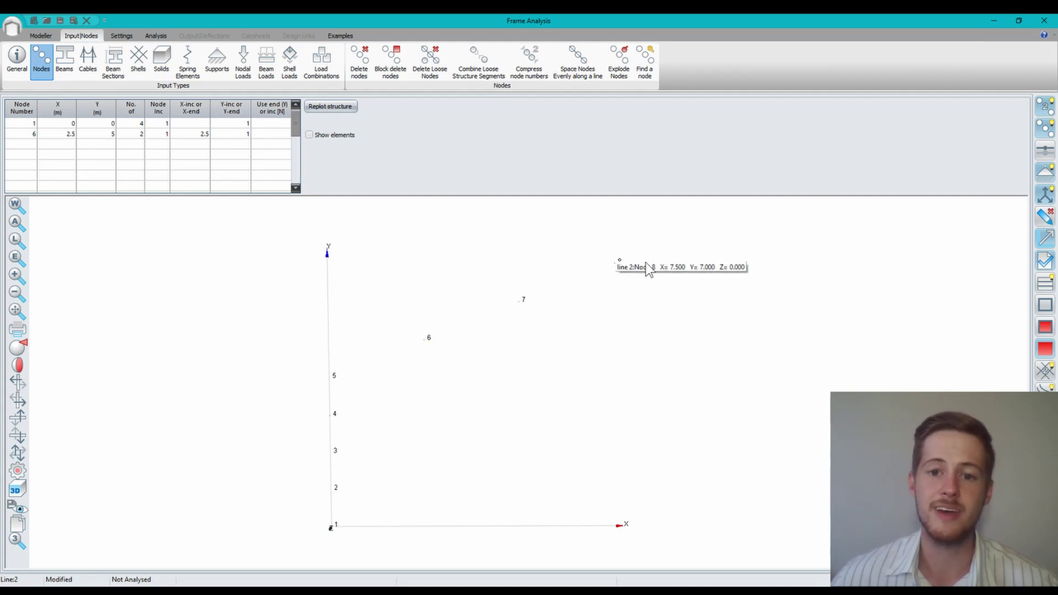
Check the remaining rafter nodes in the numbering drawing and add separate table rows for nodes 9, 10 and 11
key("alt+Tab")
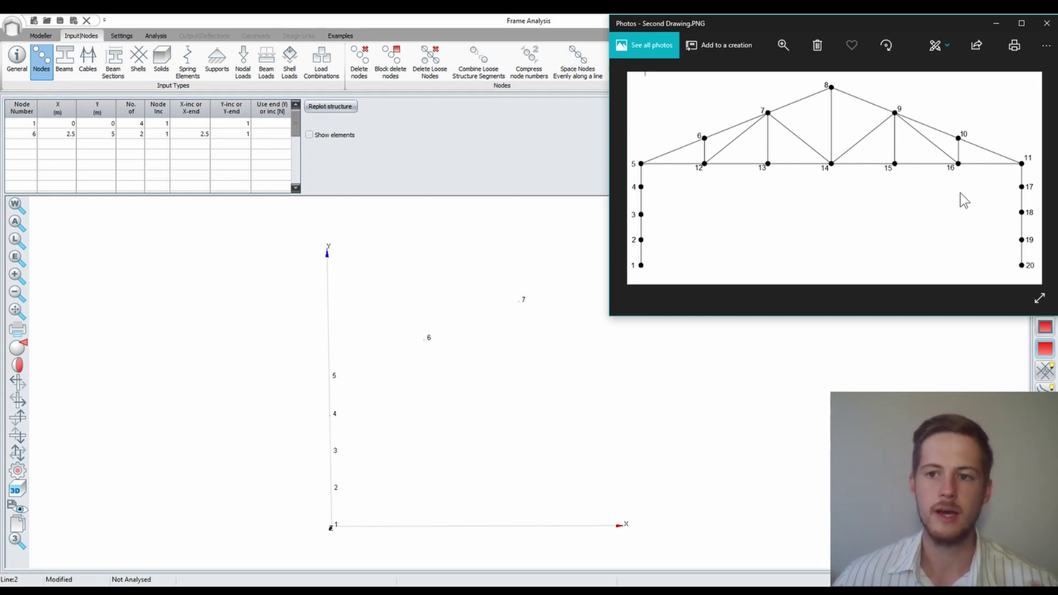
left_click(24, 143)
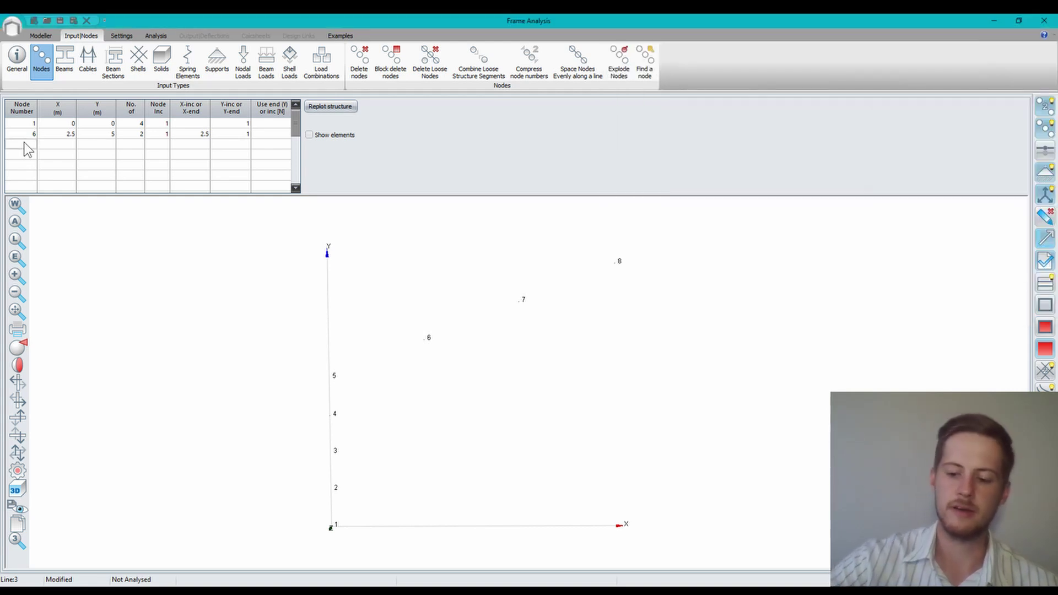
type("9")
key("Return")
type("10")
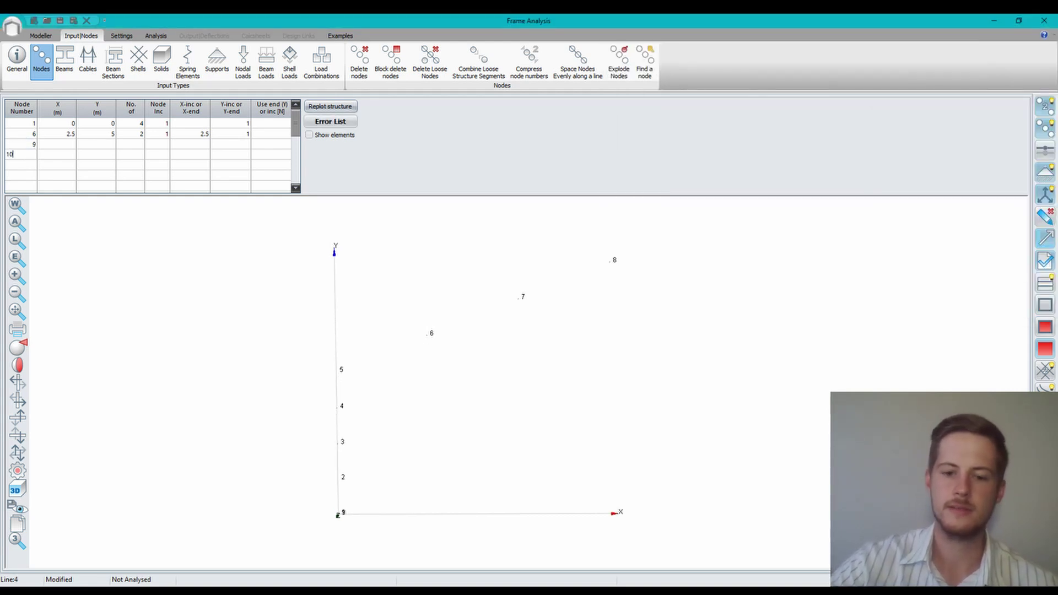
key("Return")
type("11")
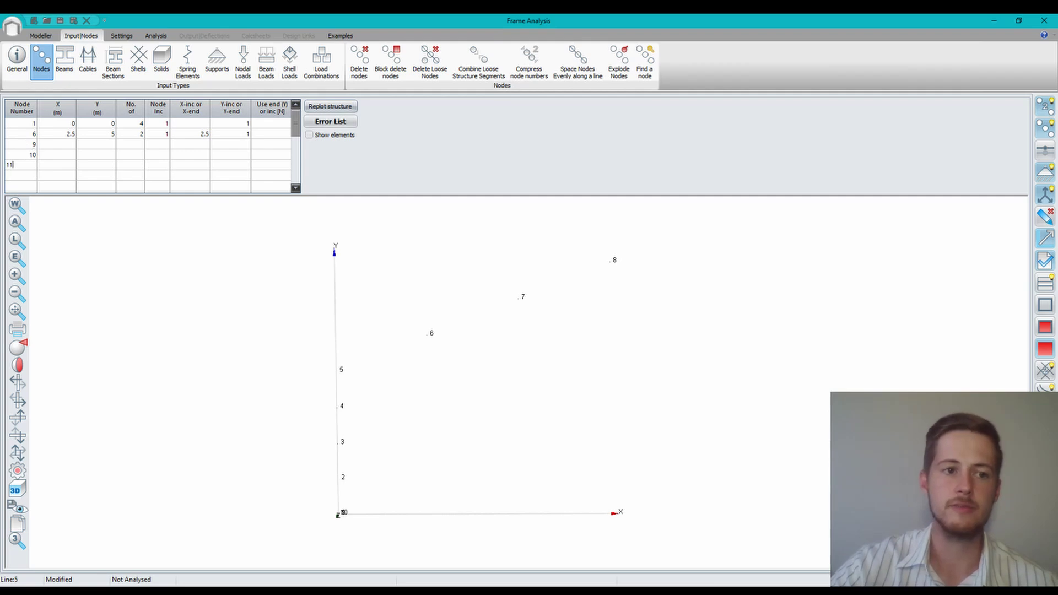
key("Return")
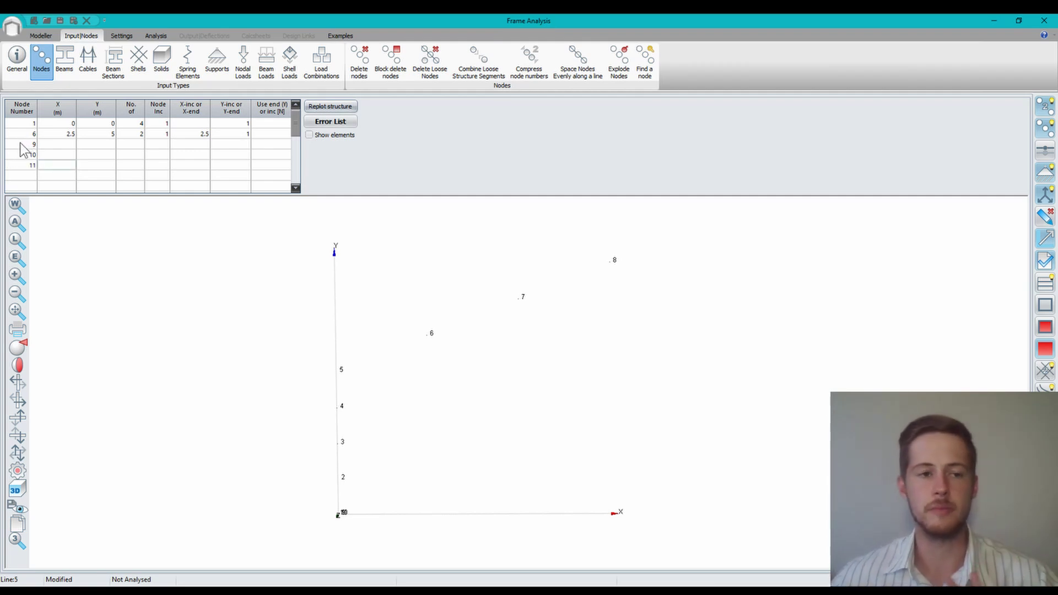
Check node 9's position in the numbering and dimension drawings and set its coordinates to X 10 m and Y 6 m
left_click(58, 144)
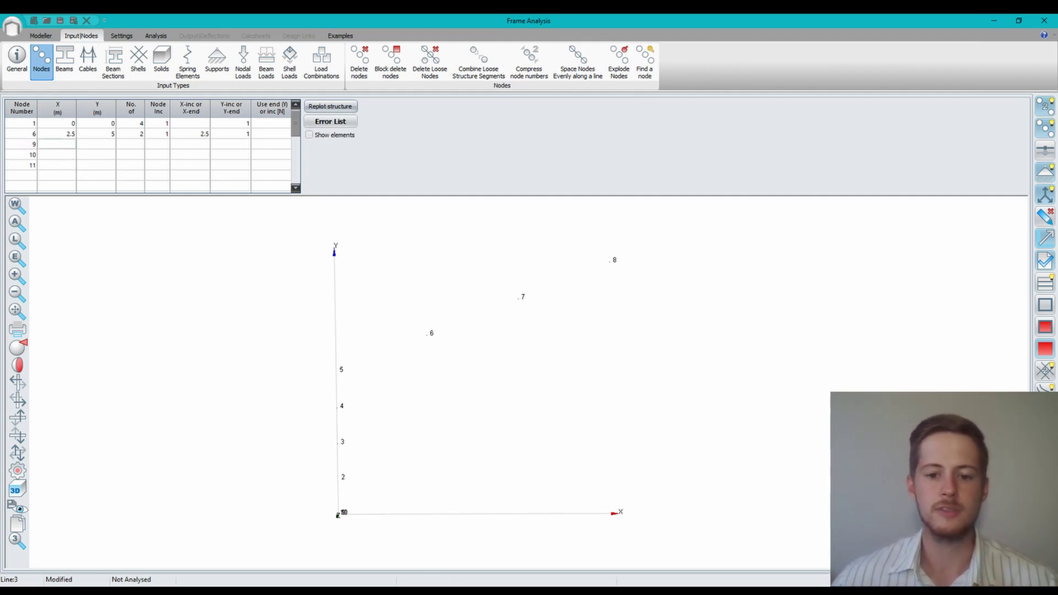
key("alt+Tab")
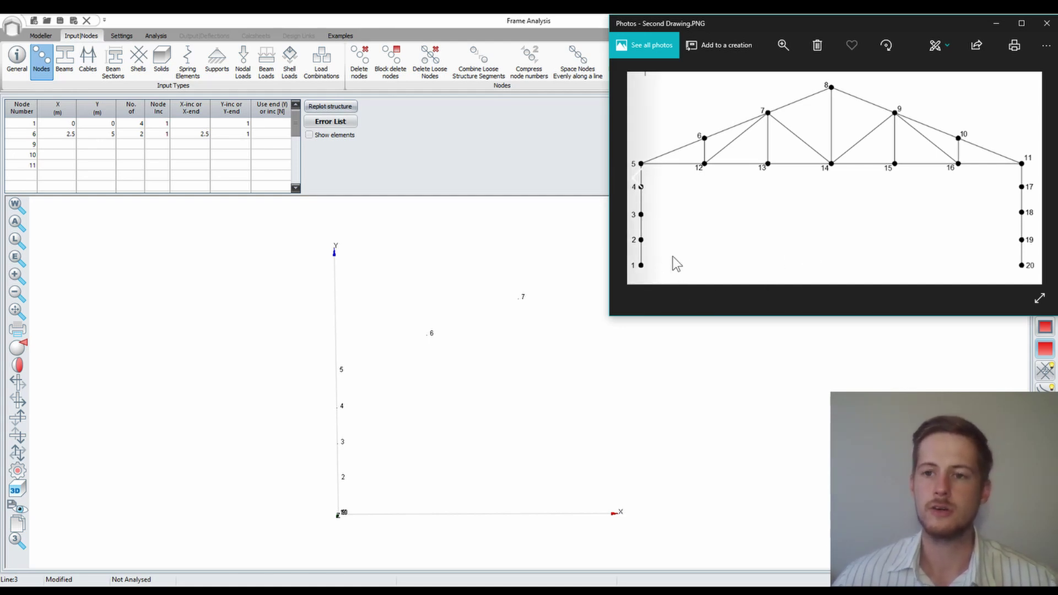
left_click(638, 181)
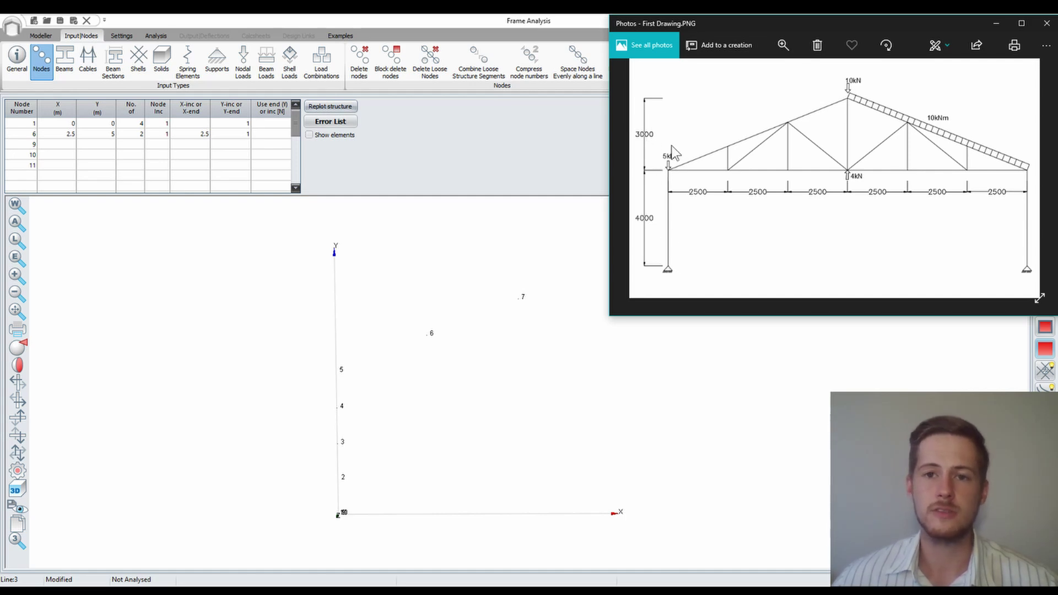
left_click(64, 144)
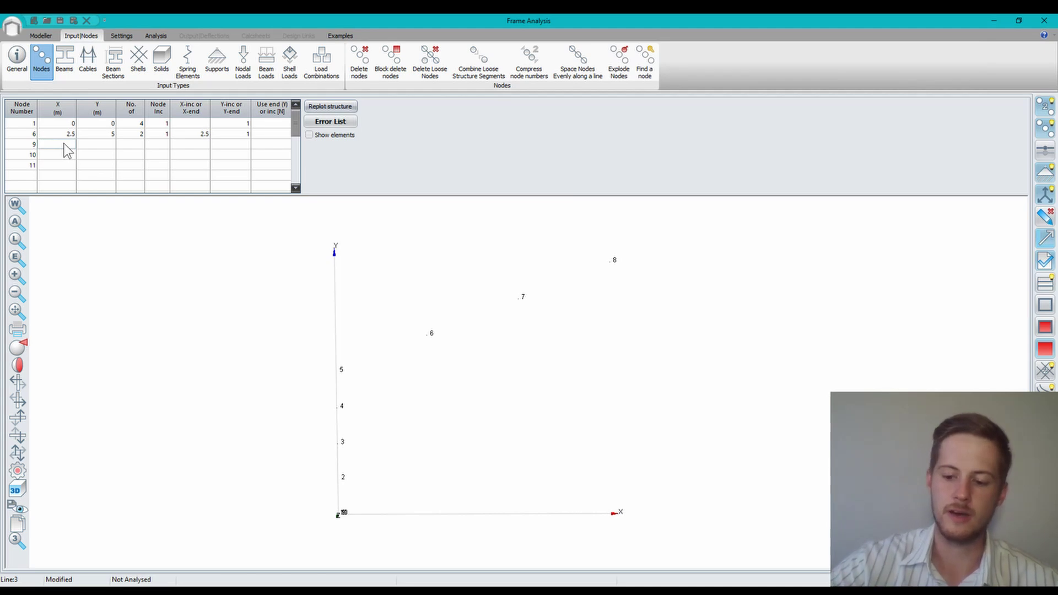
type("10")
key("Tab")
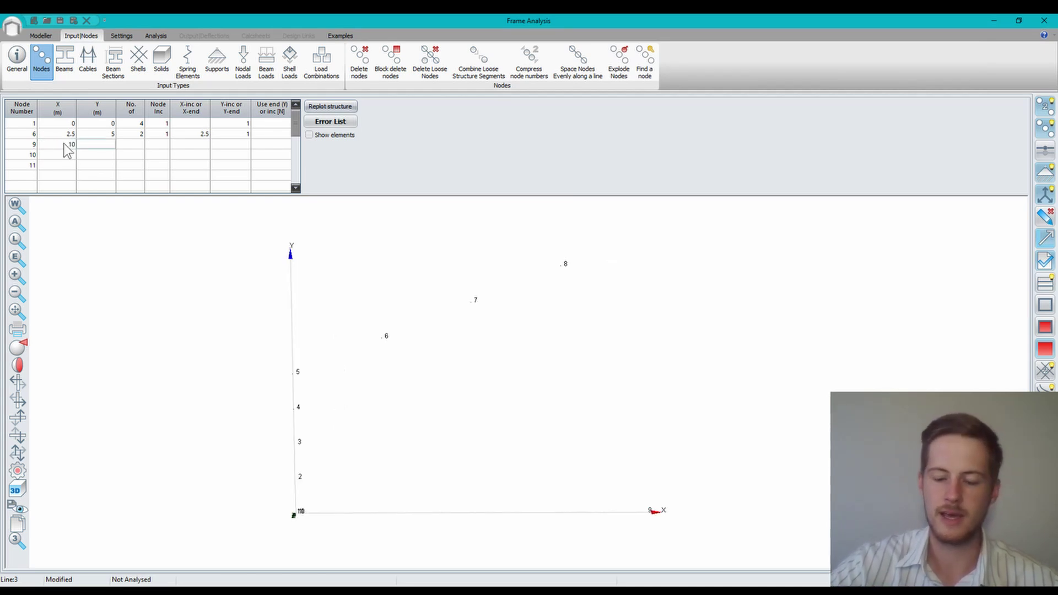
type("6")
key("Return")
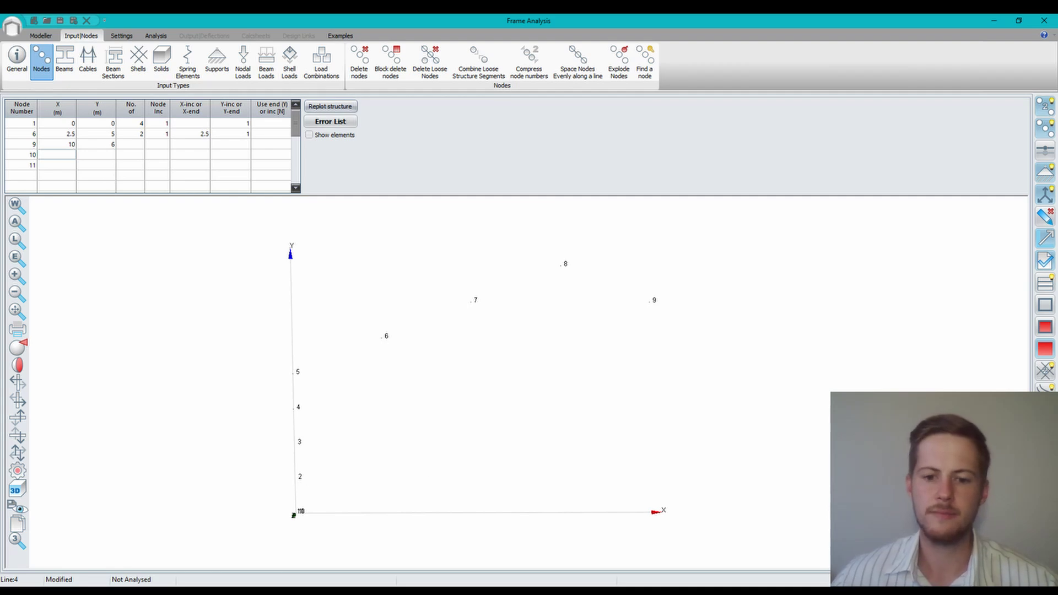
Check node 10's position in both reference drawings and set its coordinates to X 12.5 m and Y 5 m
key("alt+Tab")
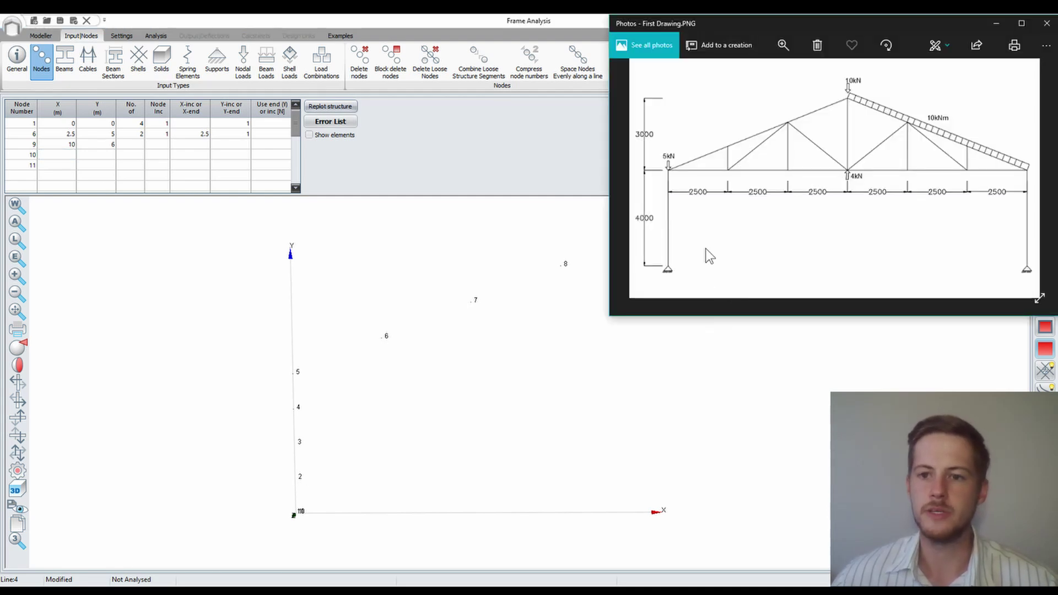
left_click(1047, 178)
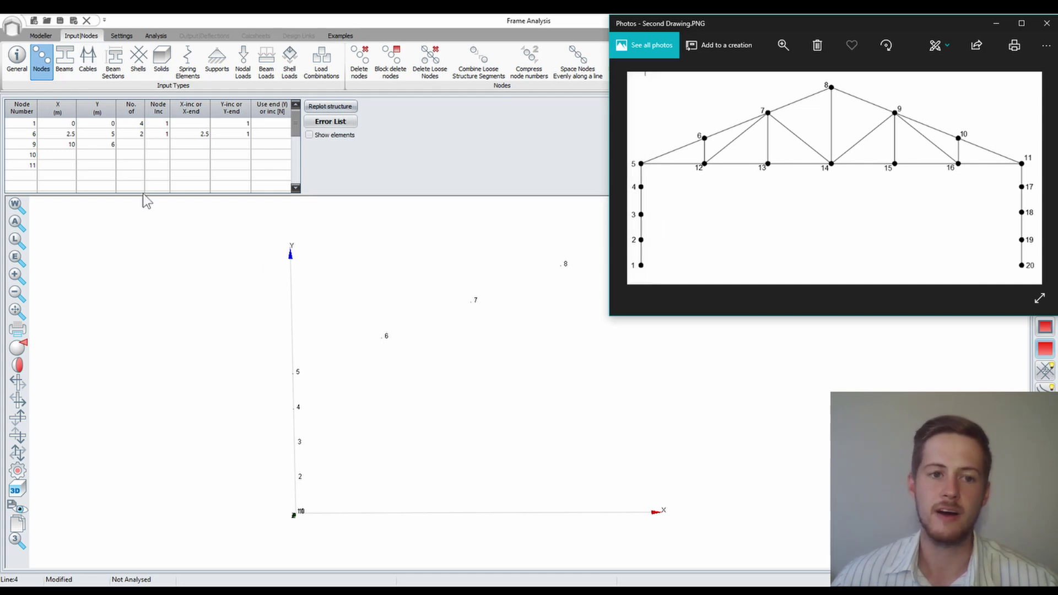
left_click(68, 156)
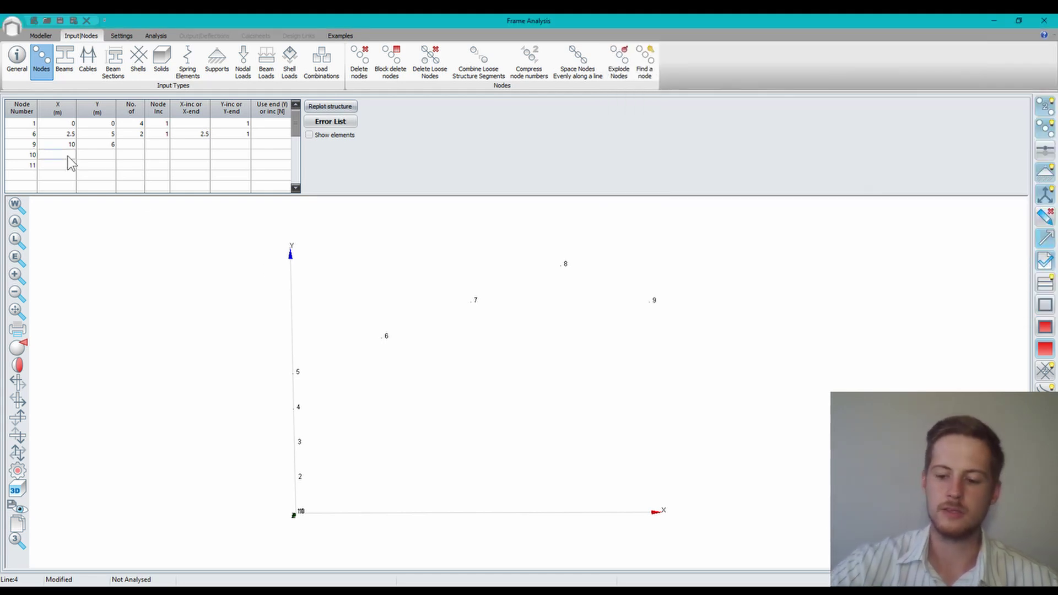
type("12.5")
key("Tab")
type("7")
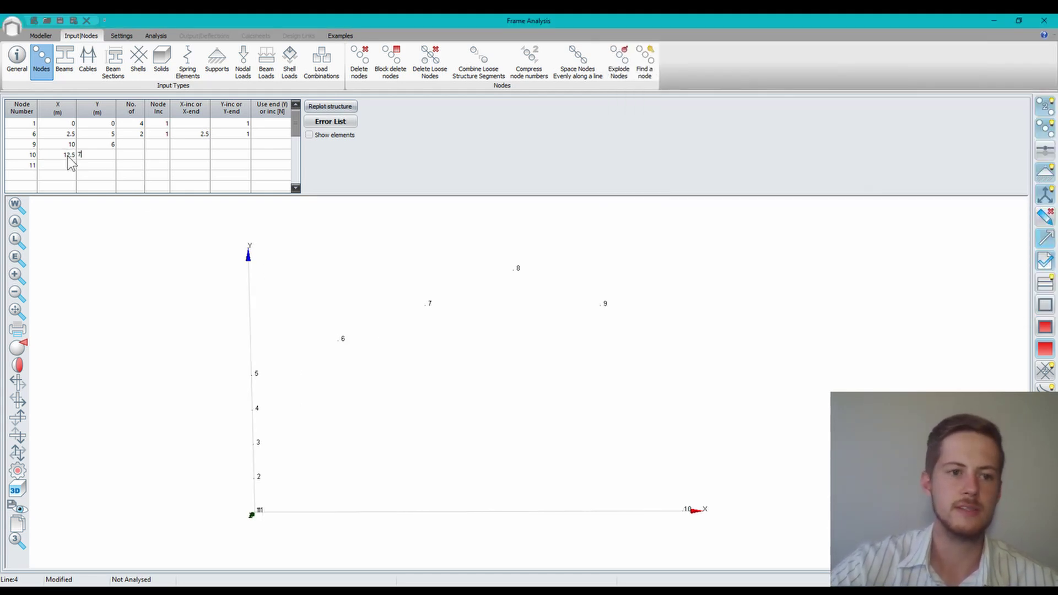
key("Return")
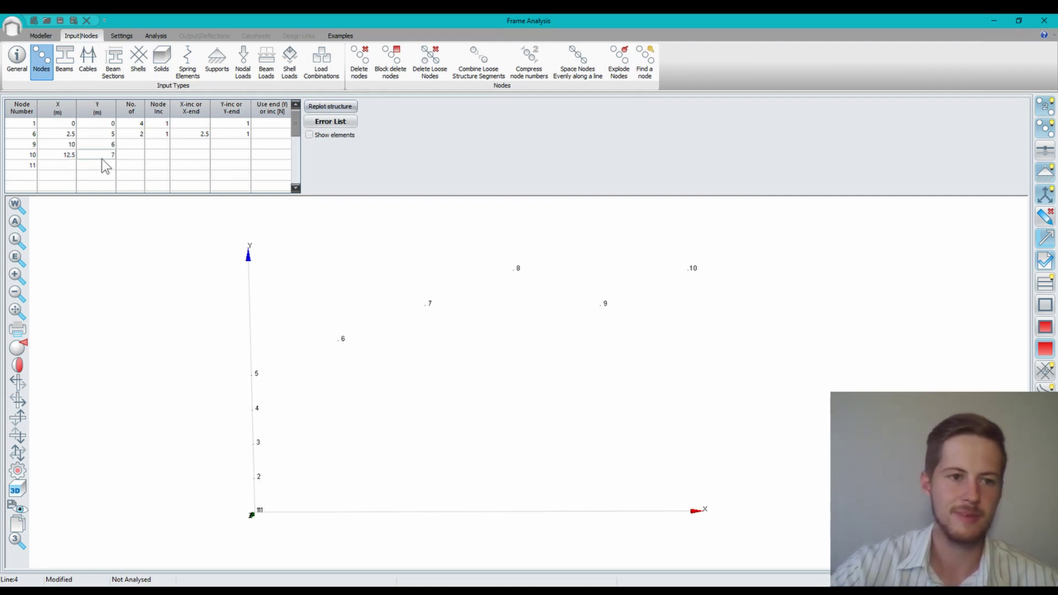
type("5")
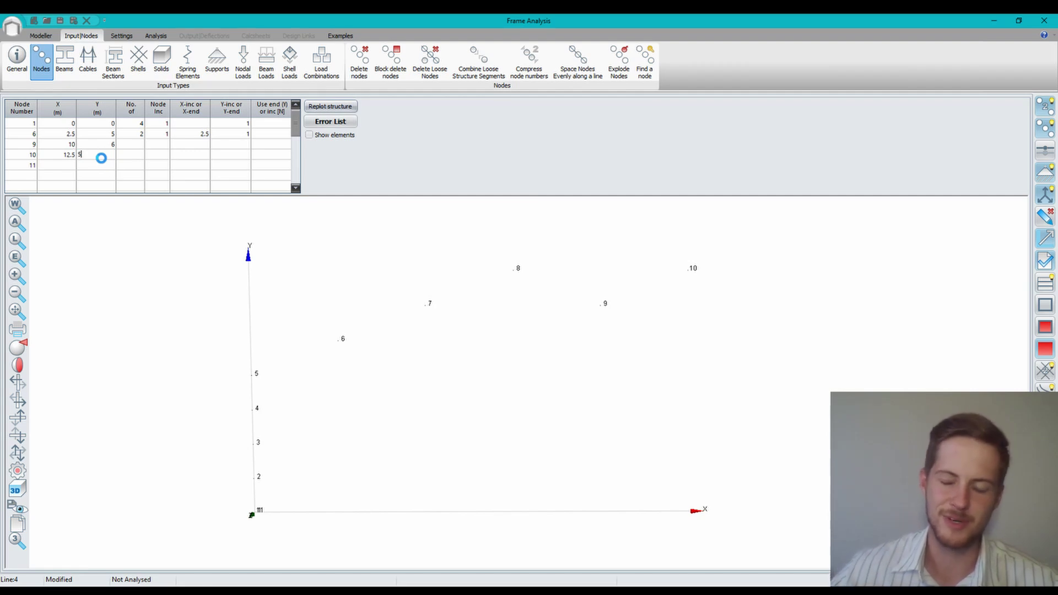
key("Return")
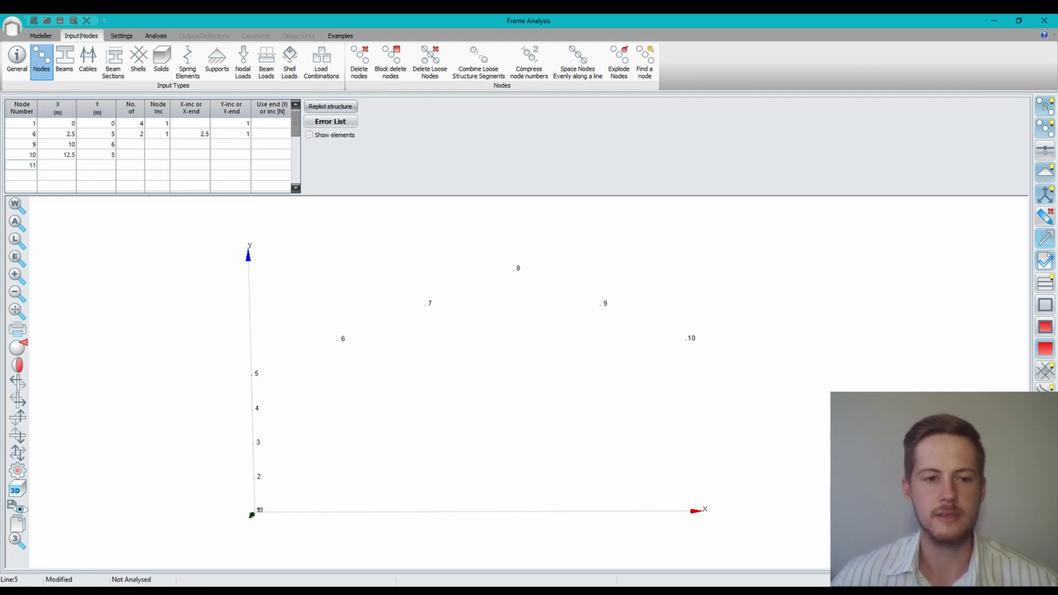
Check node 11 in the numbering drawing and set its coordinates to X 15 m and Y 4 m
left_click(554, 592)
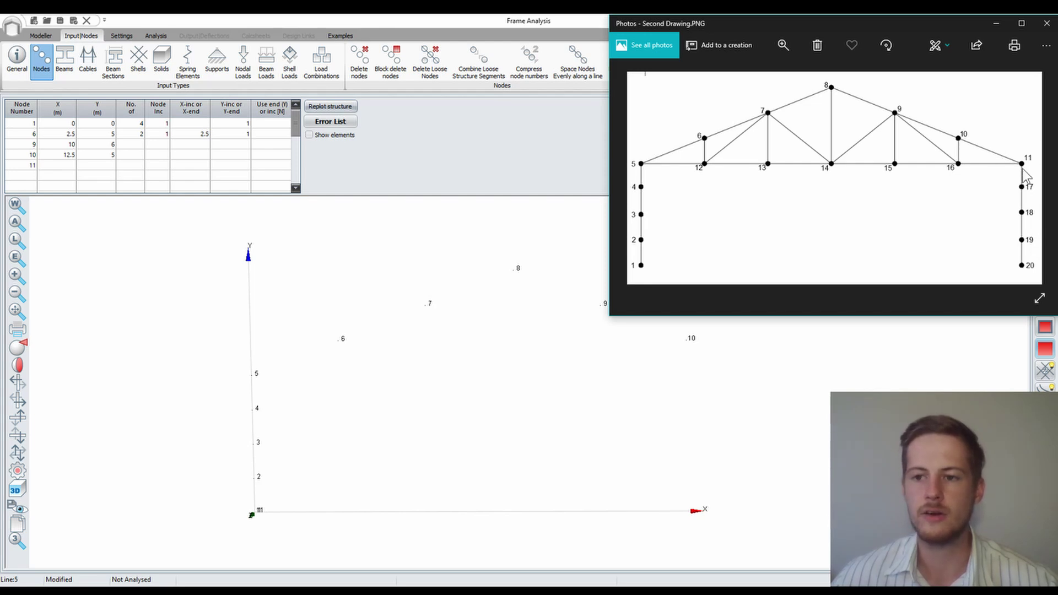
left_click(70, 172)
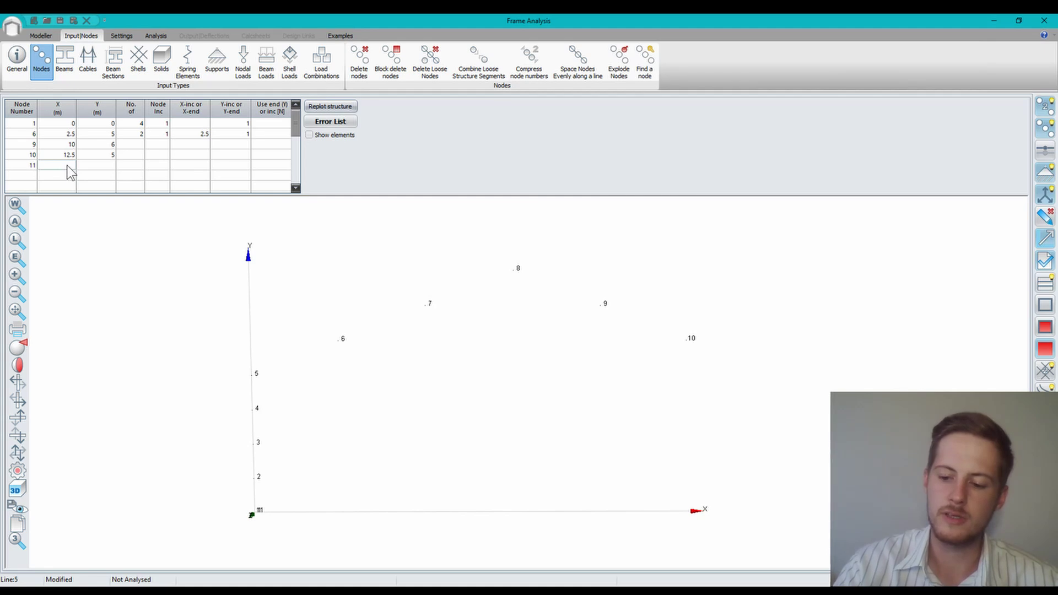
type("15")
key("Tab")
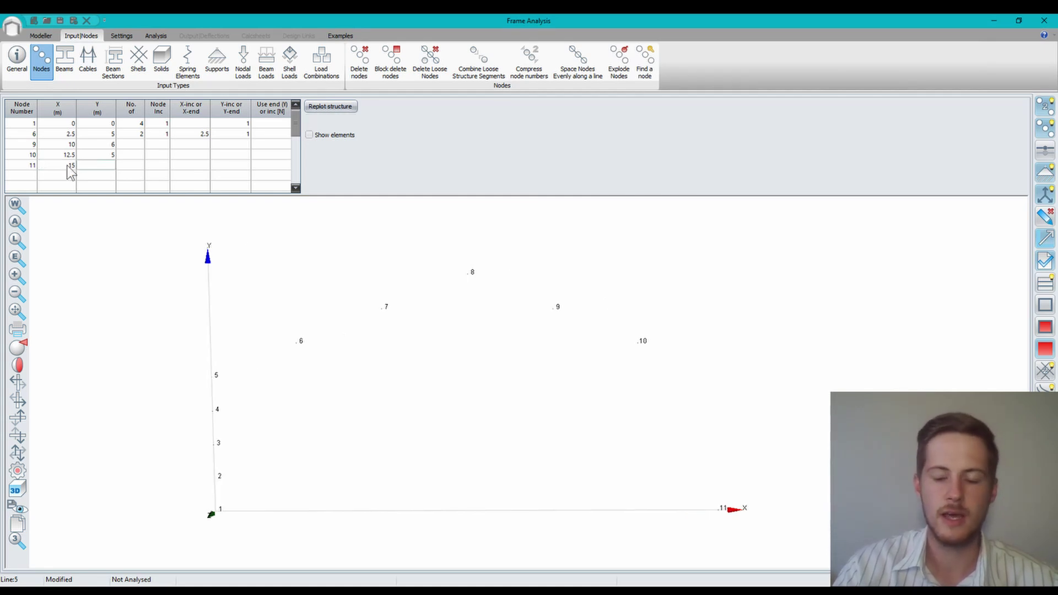
type("4")
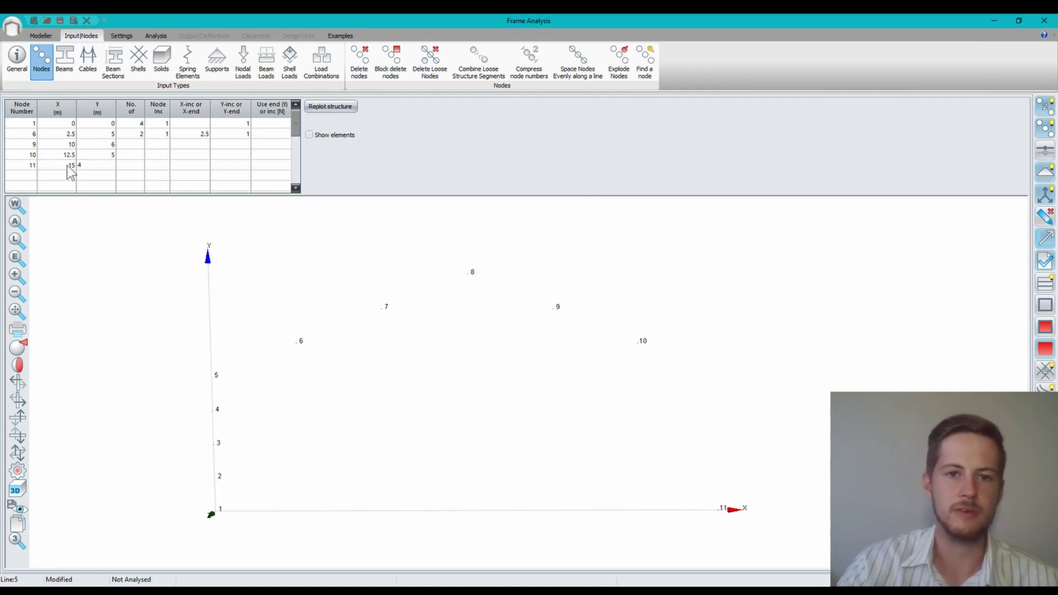
key("Return")
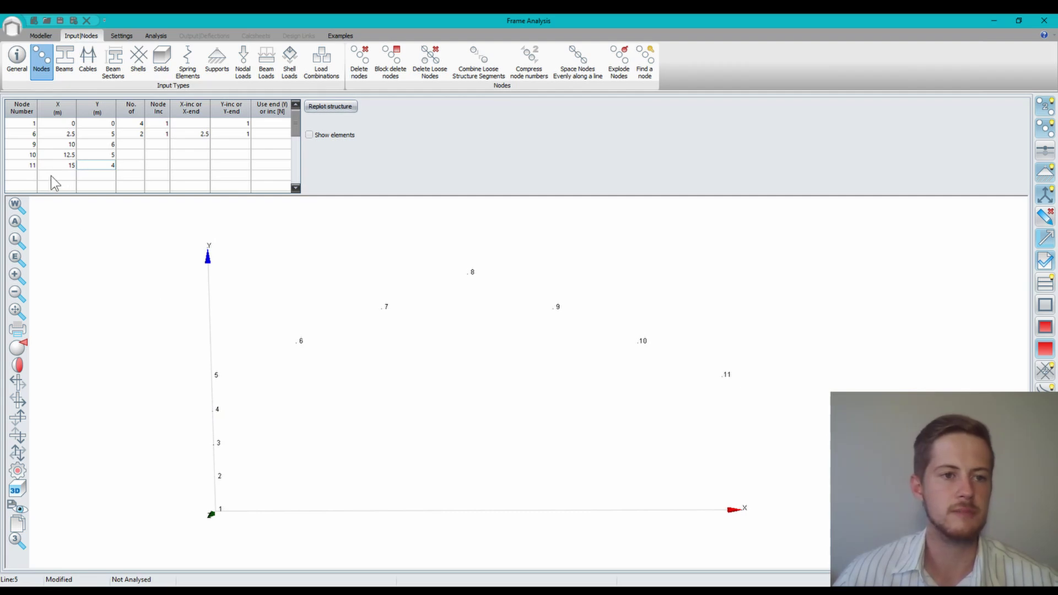
Check node 12 in the numbering drawing and add it to the node table at X 2.5 m and Y 4 m
left_click(24, 176)
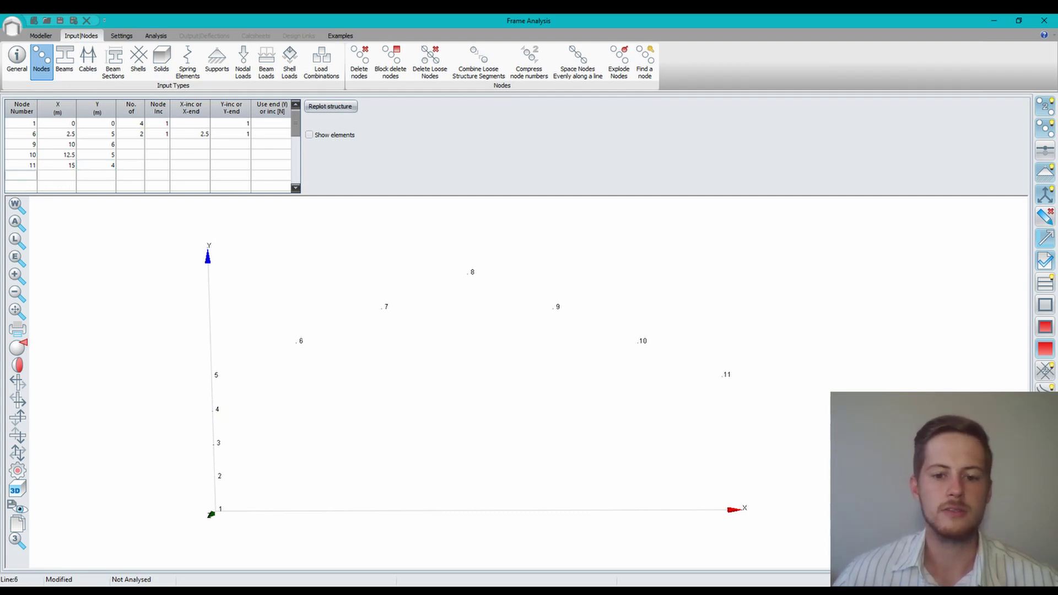
key("alt+Tab")
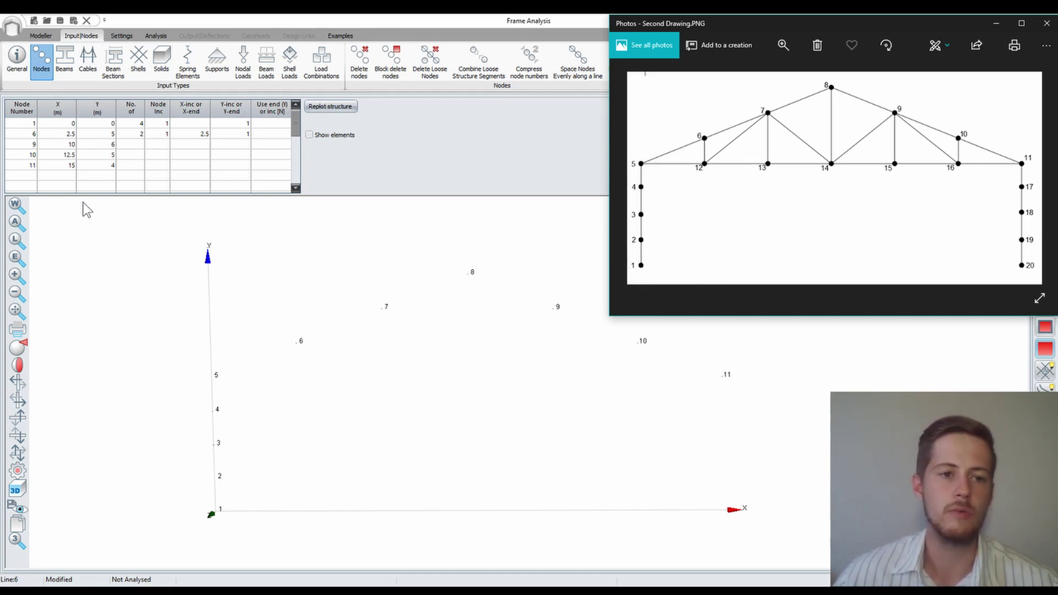
left_click(28, 175)
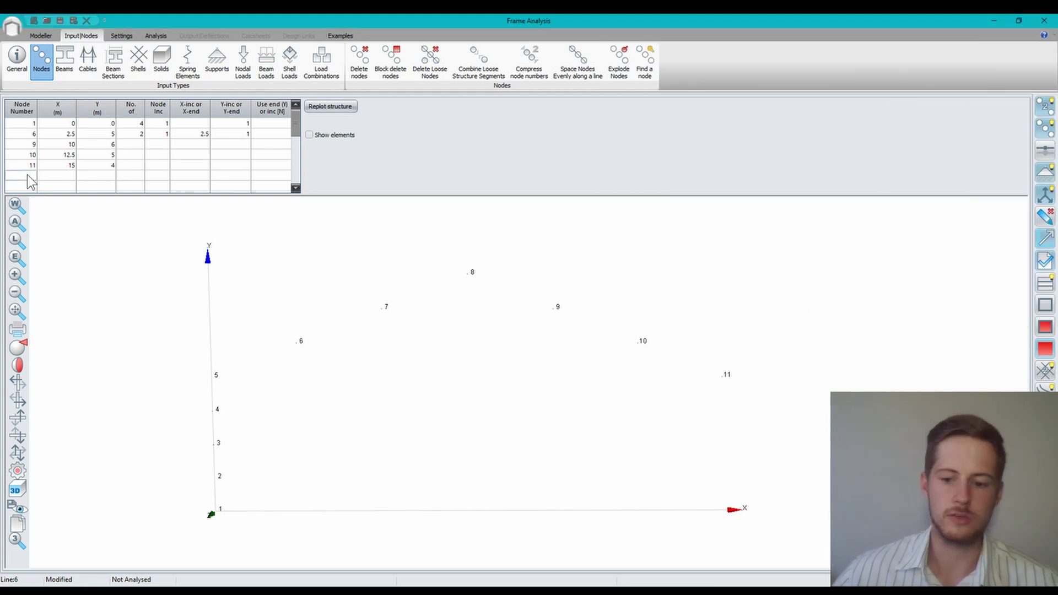
type("12")
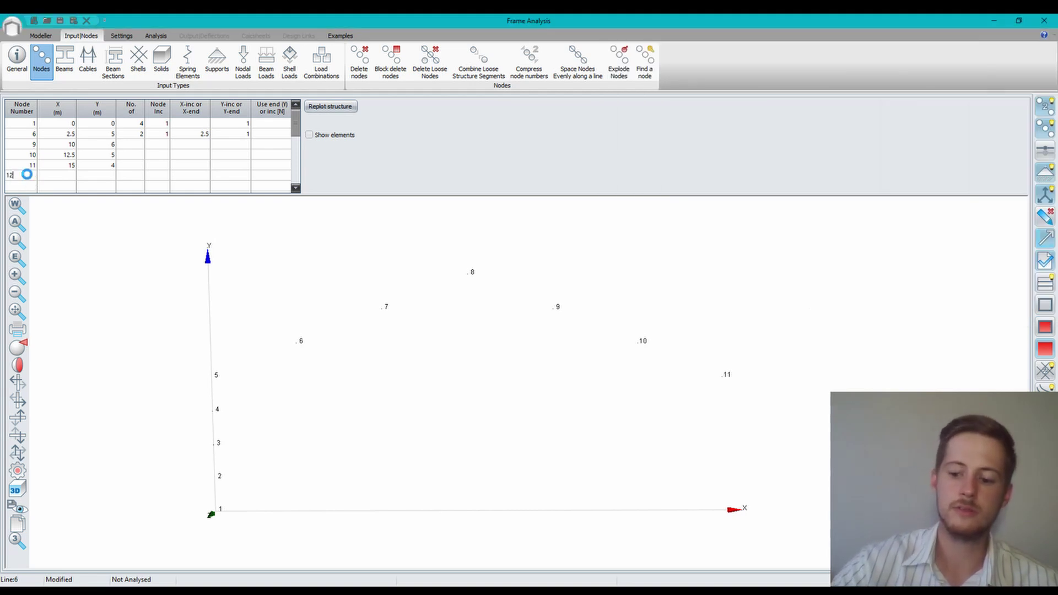
key("Tab")
type("2.5")
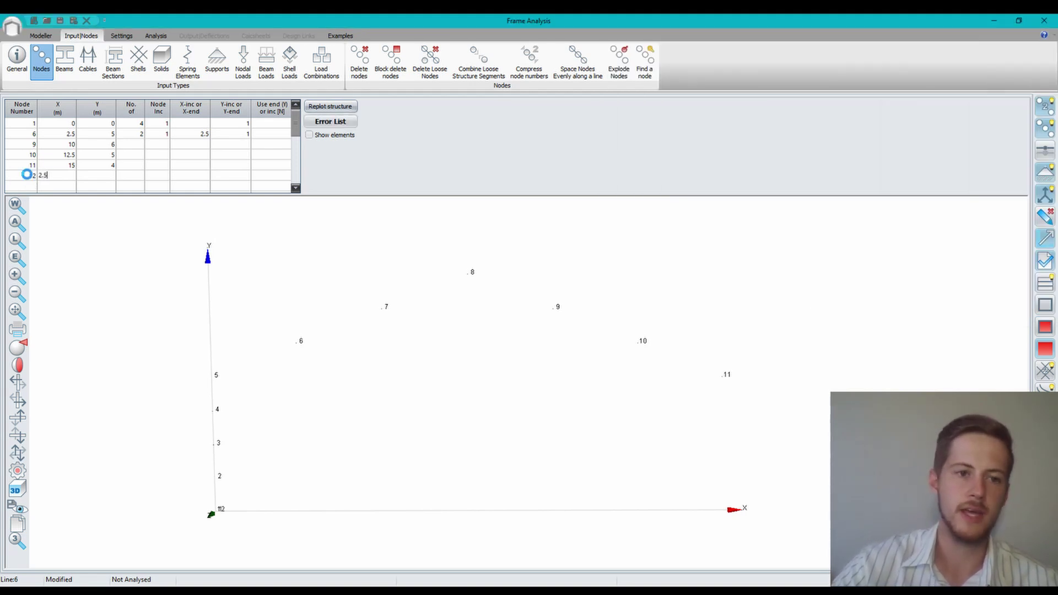
key("Tab")
type("4")
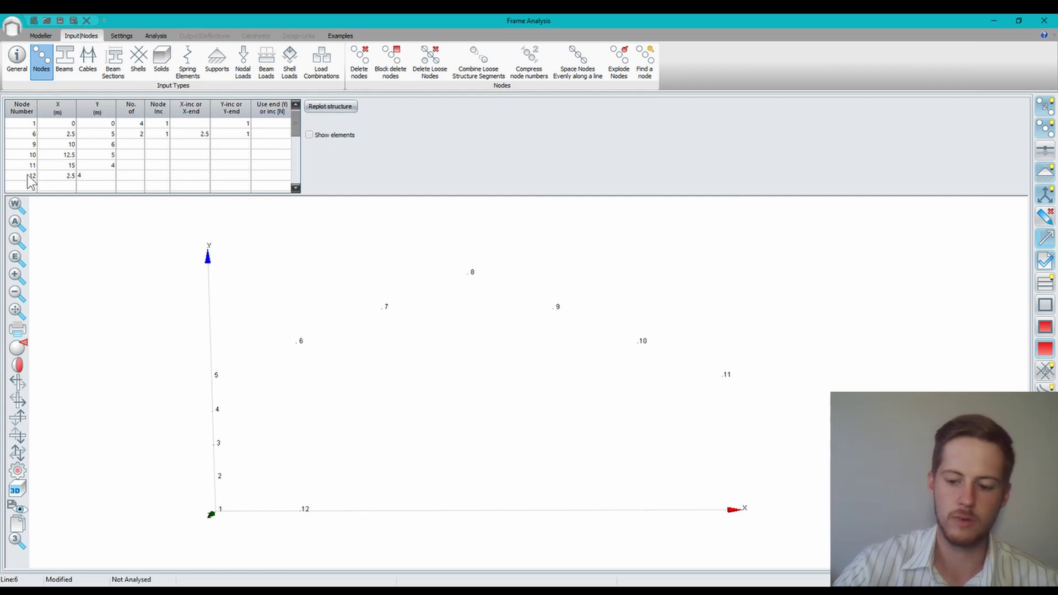
key("Return")
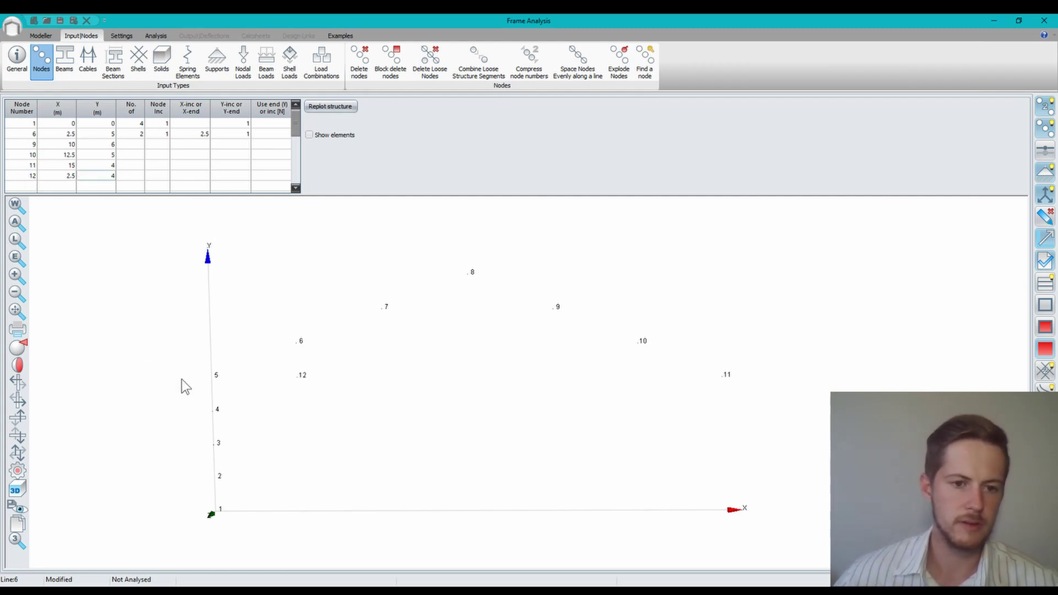
mouse_move(296, 379)
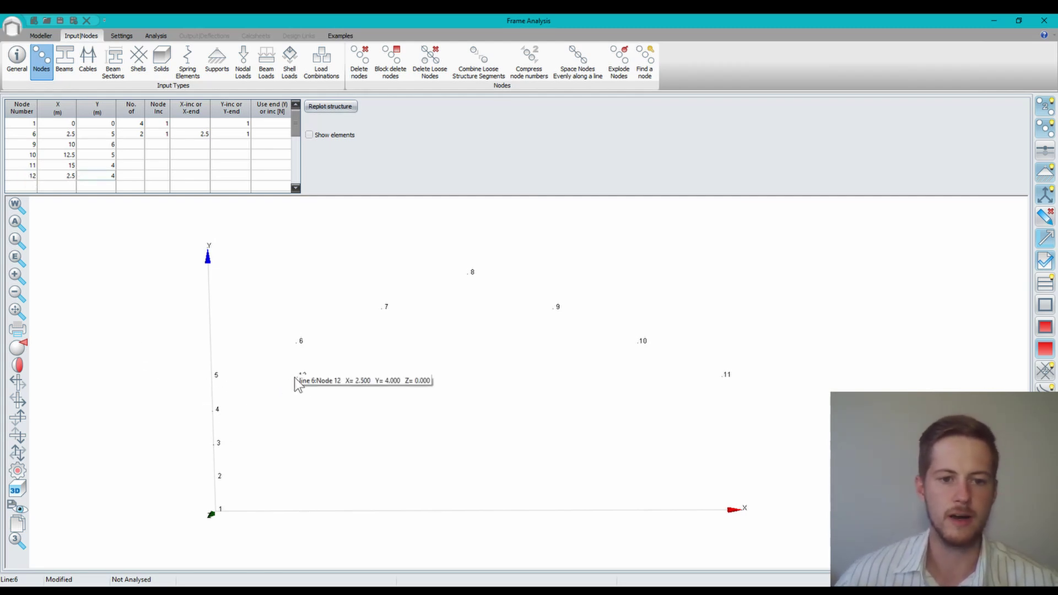
Generate 4 extra nodes from node 12 with node increment 1 and X increment 2.5 m, and compare them with both reference drawings
left_click(522, 590)
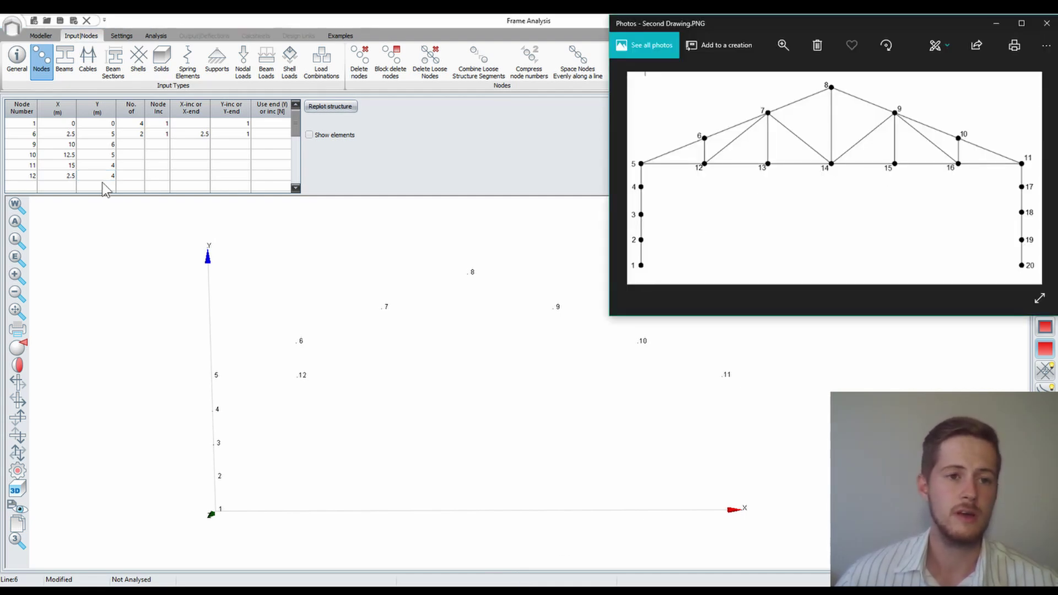
left_click(128, 175)
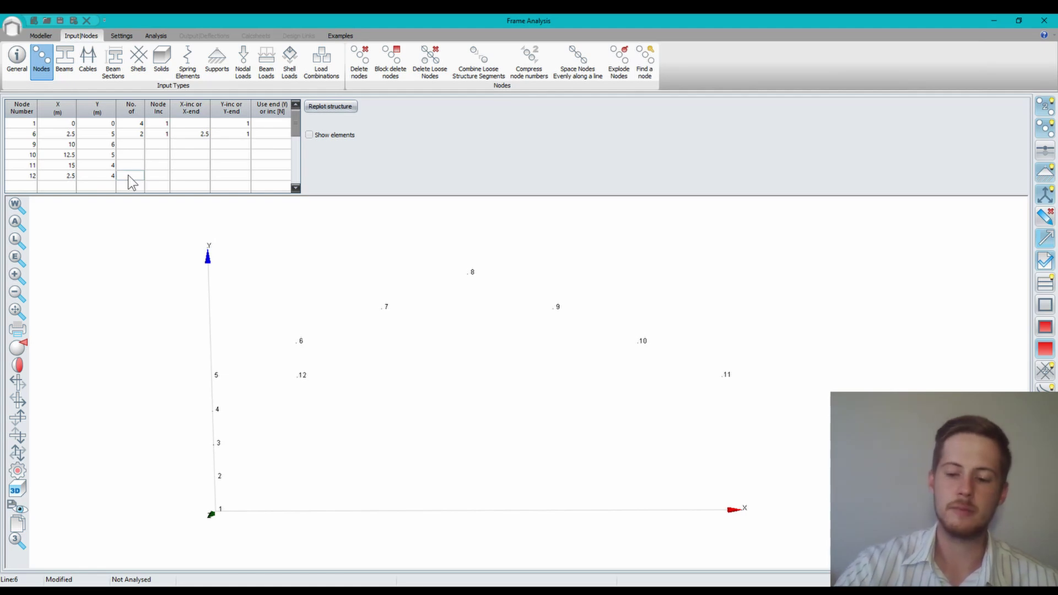
type("4")
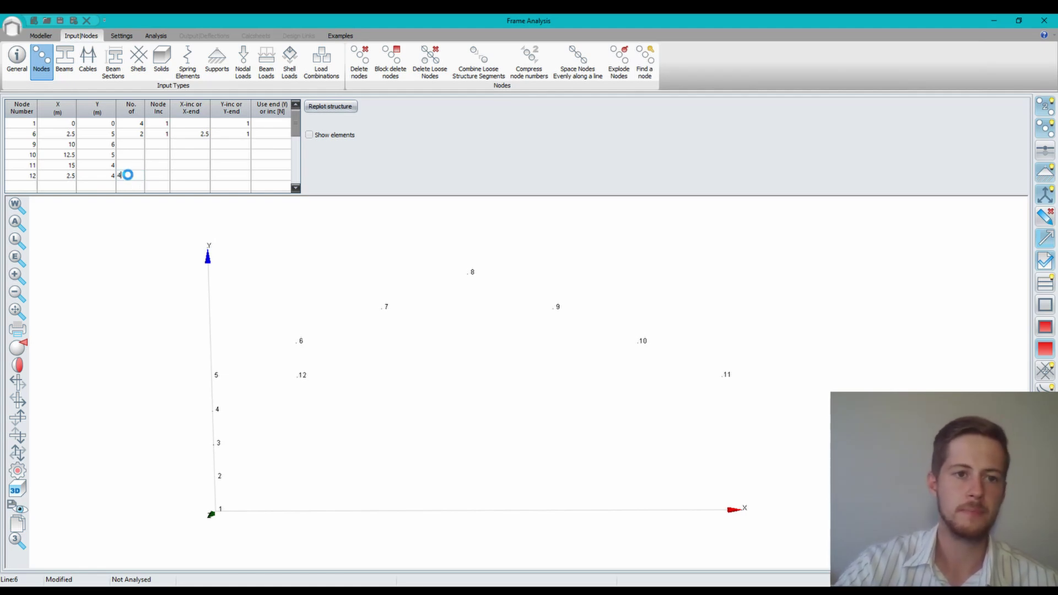
key("Tab")
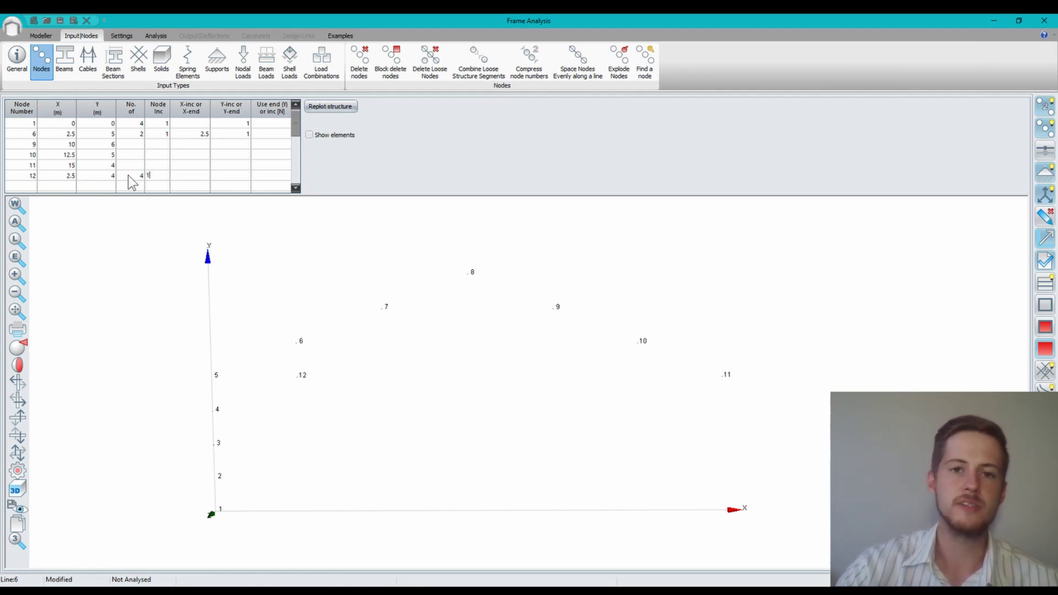
type("1")
key("Tab")
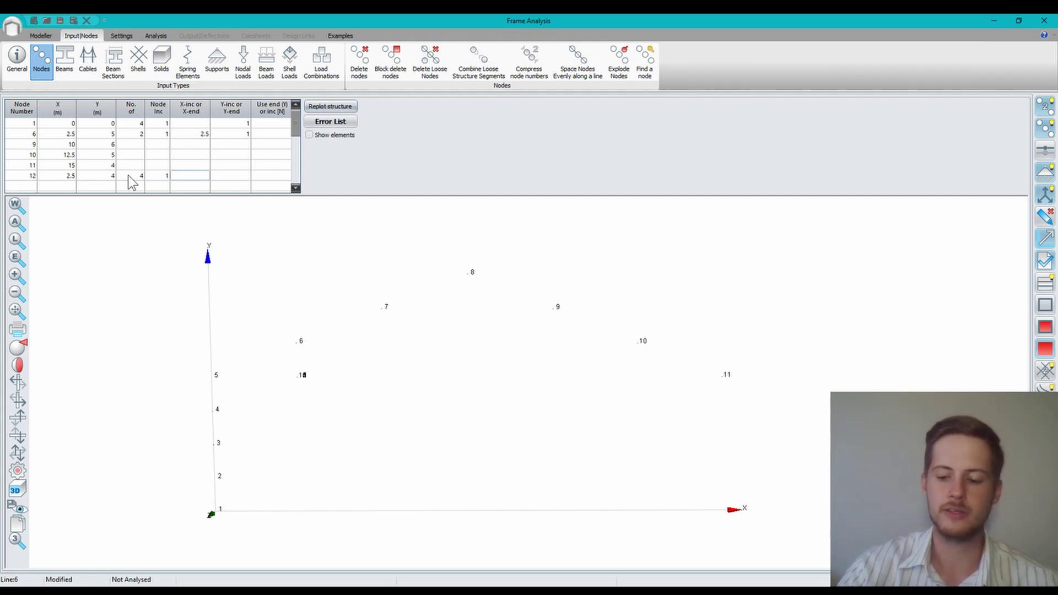
type("2.5")
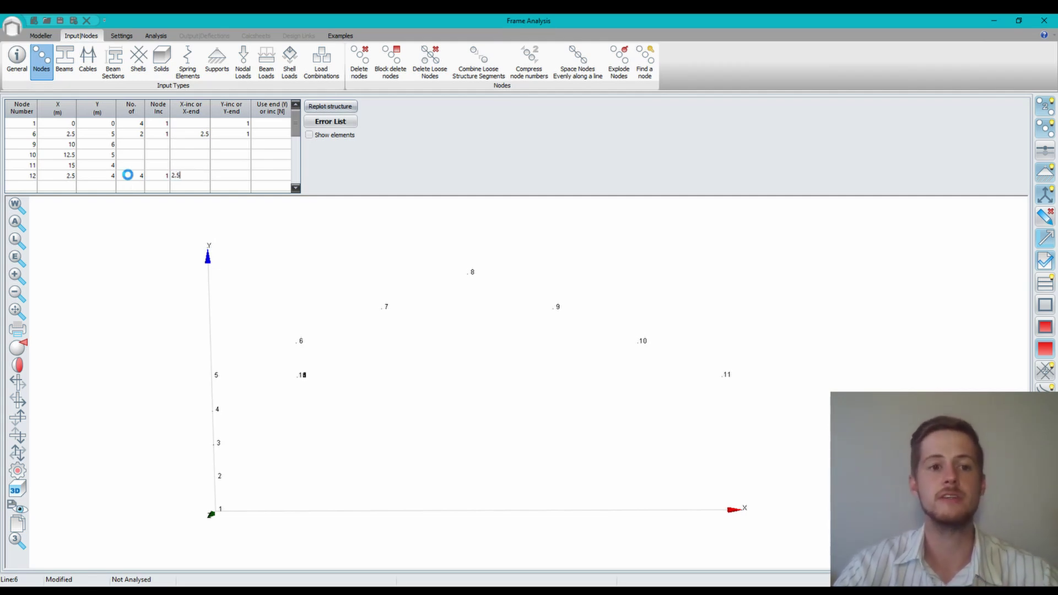
key("Tab")
key("alt+Tab")
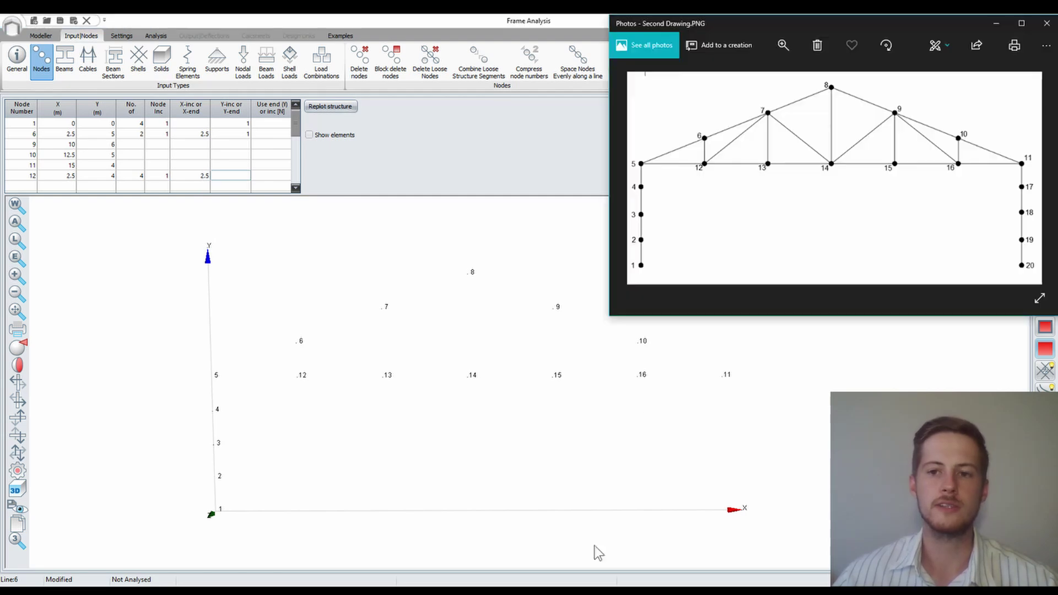
left_click(652, 170)
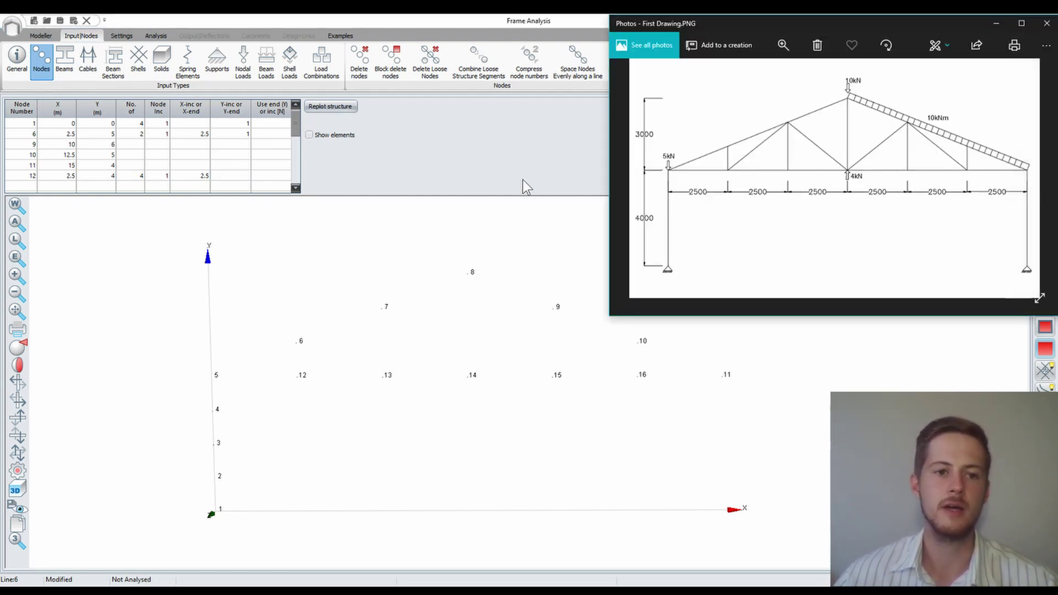
left_click(485, 251)
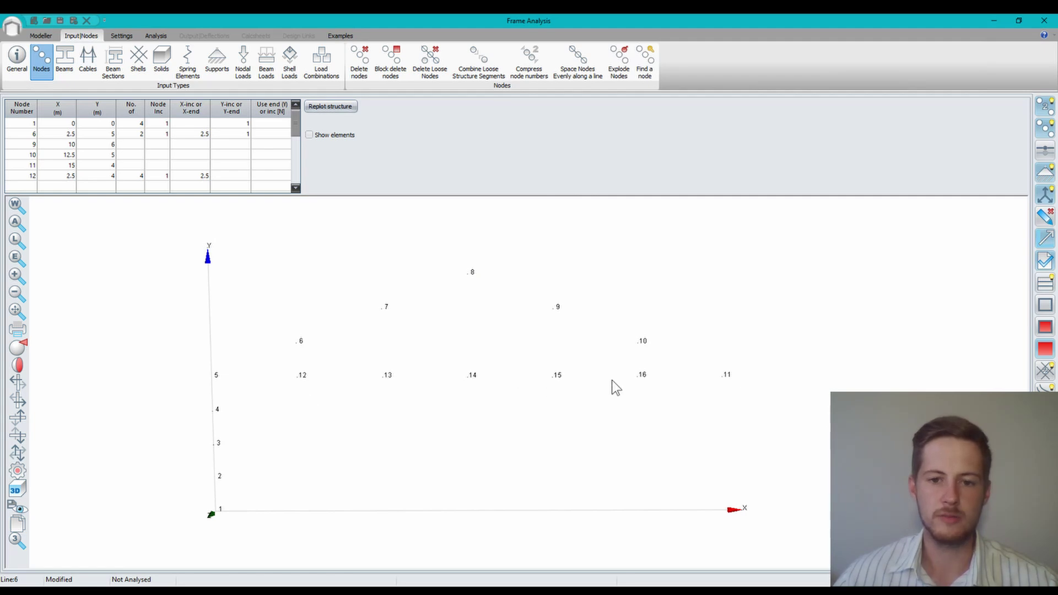
Check node 17 in the numbering drawing, add it at X 15 m and Y 3 m, and compare its height with node 4
middle_click_drag(560, 421, 567, 383)
mouse_move(213, 519)
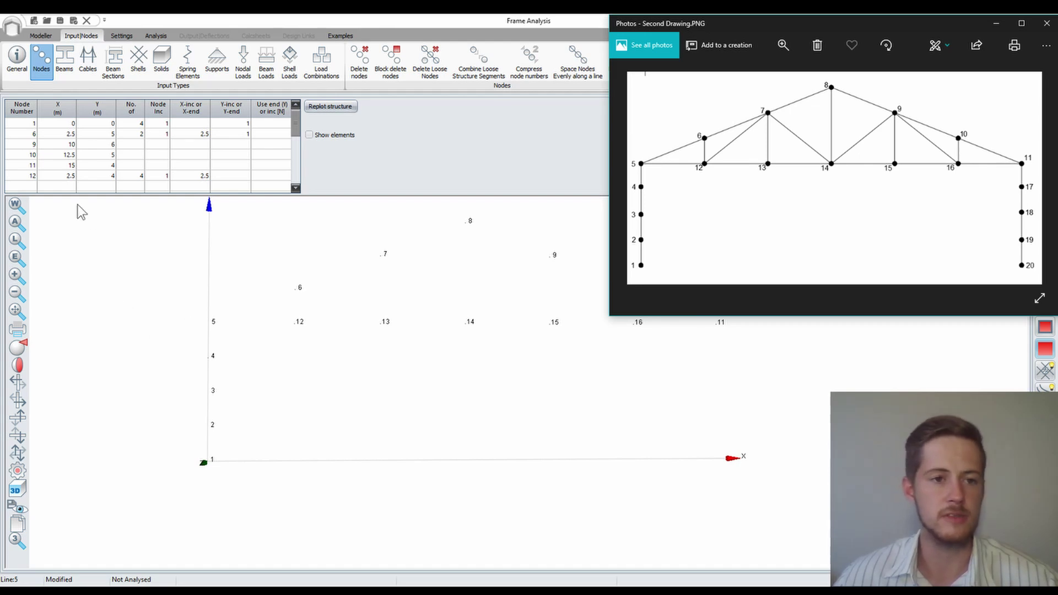
left_click(36, 187)
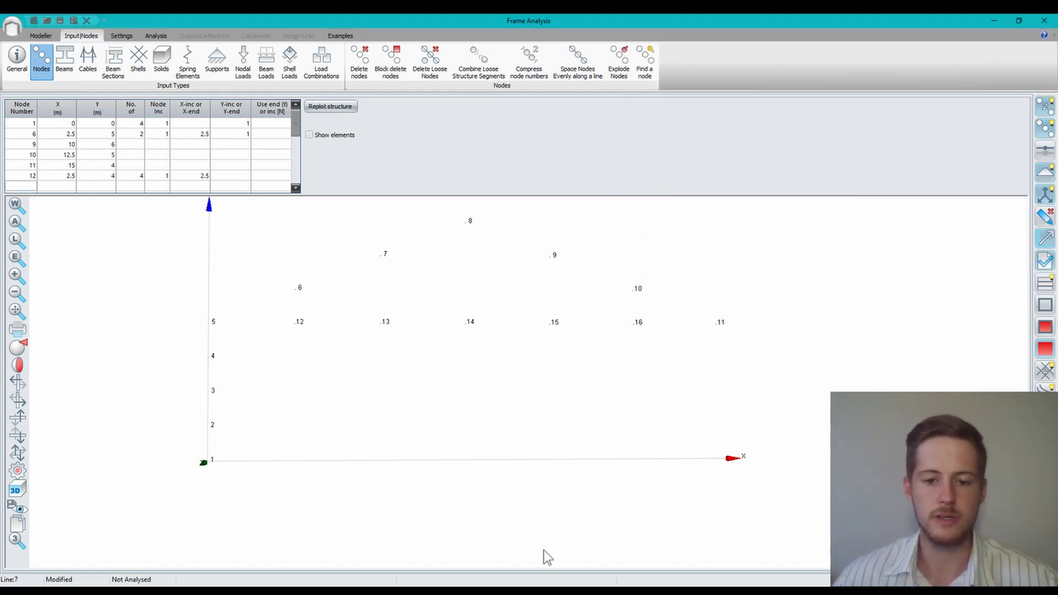
left_click(543, 575)
left_click(540, 575)
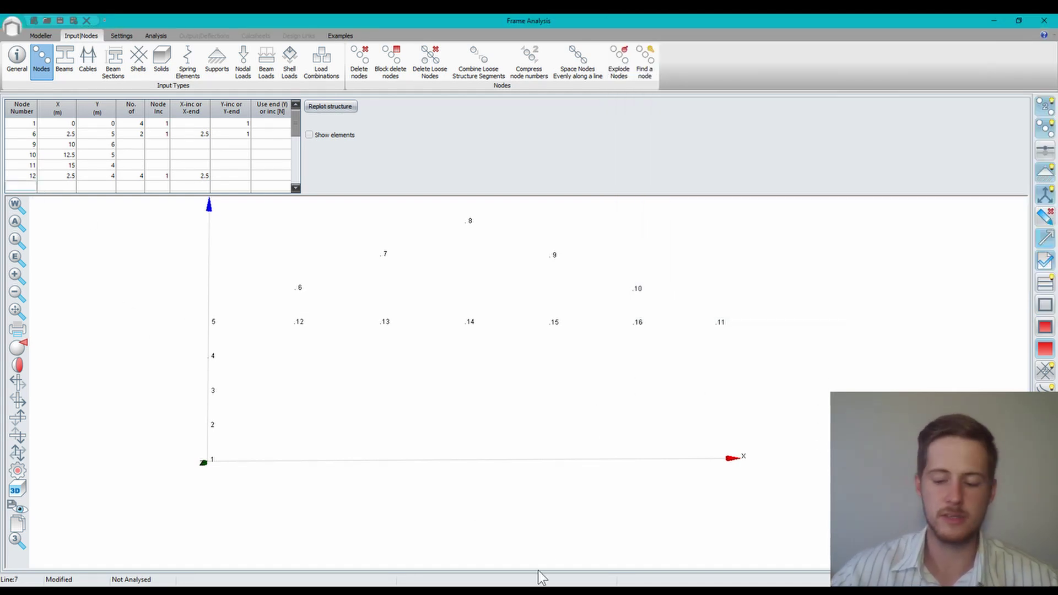
type("17")
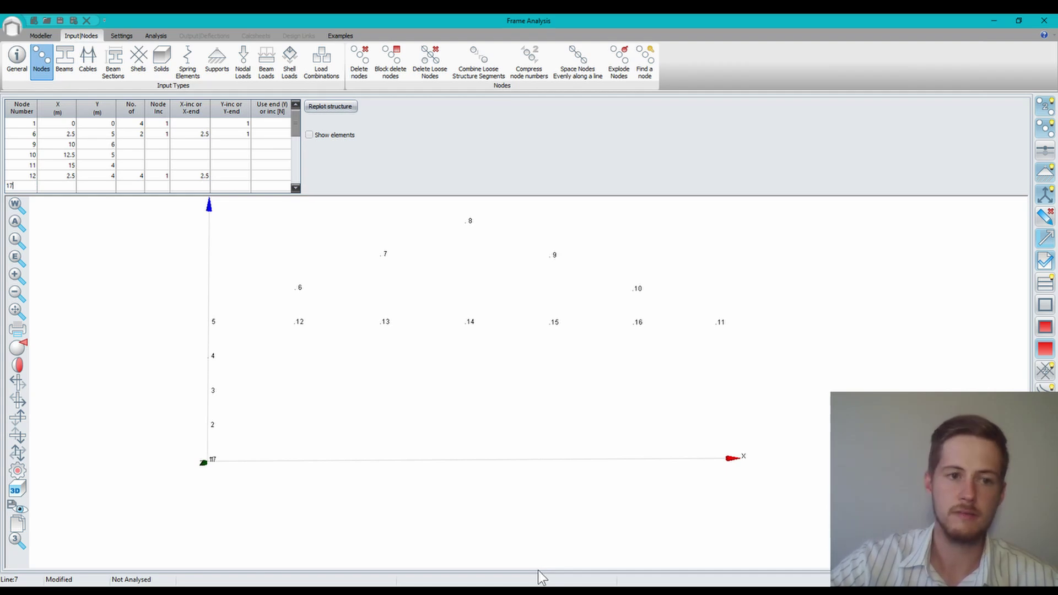
key("Tab")
type("1")
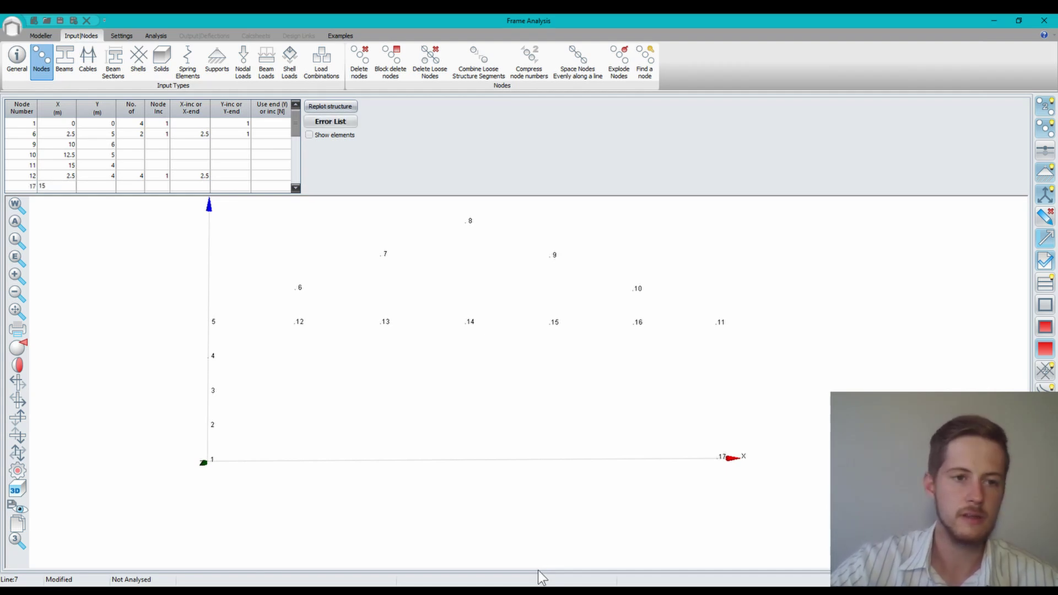
key("Tab")
type("3")
key("Return")
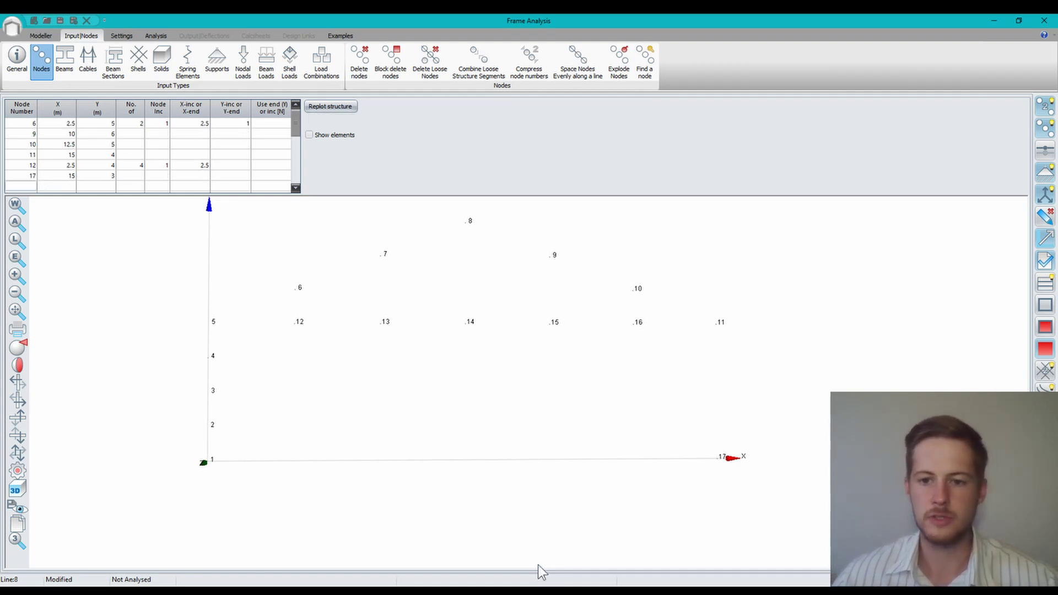
mouse_move(716, 365)
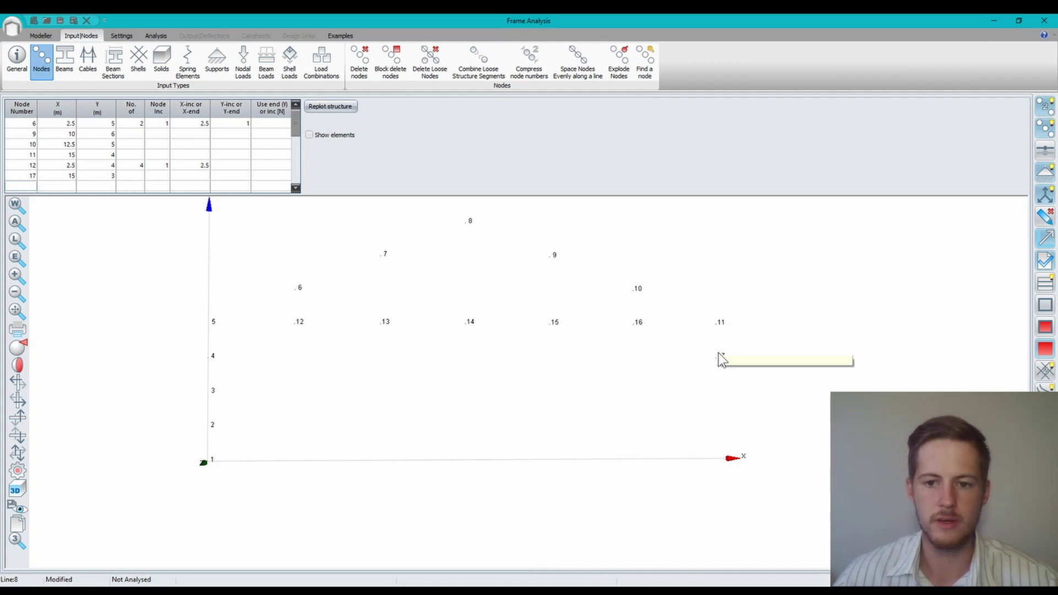
mouse_move(223, 356)
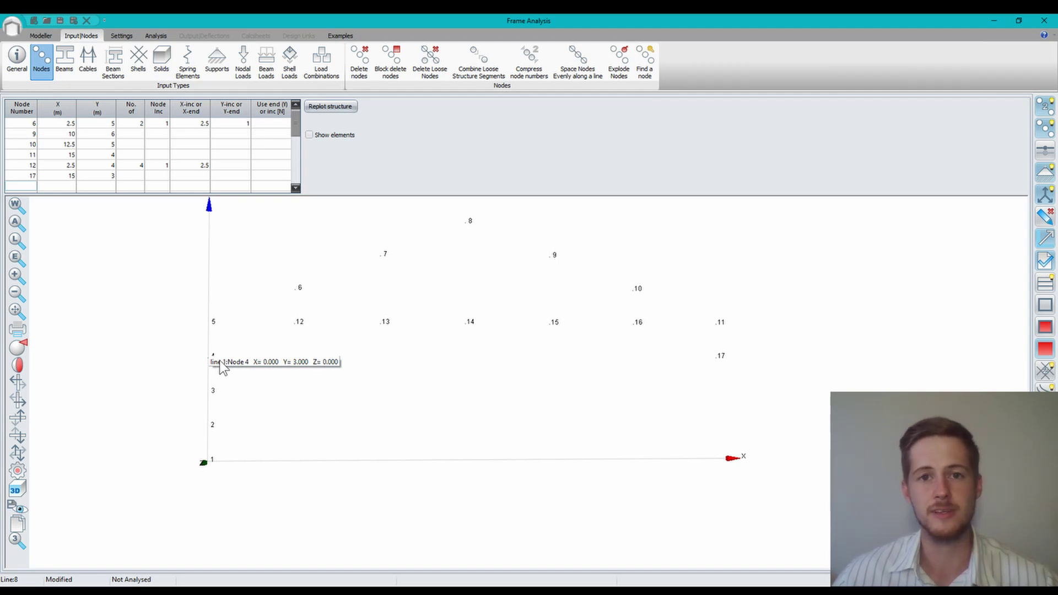
Generate 3 extra nodes from node 17 with node increment 1 and Y increment -1 m, and inspect the complete node layout
left_click(137, 176)
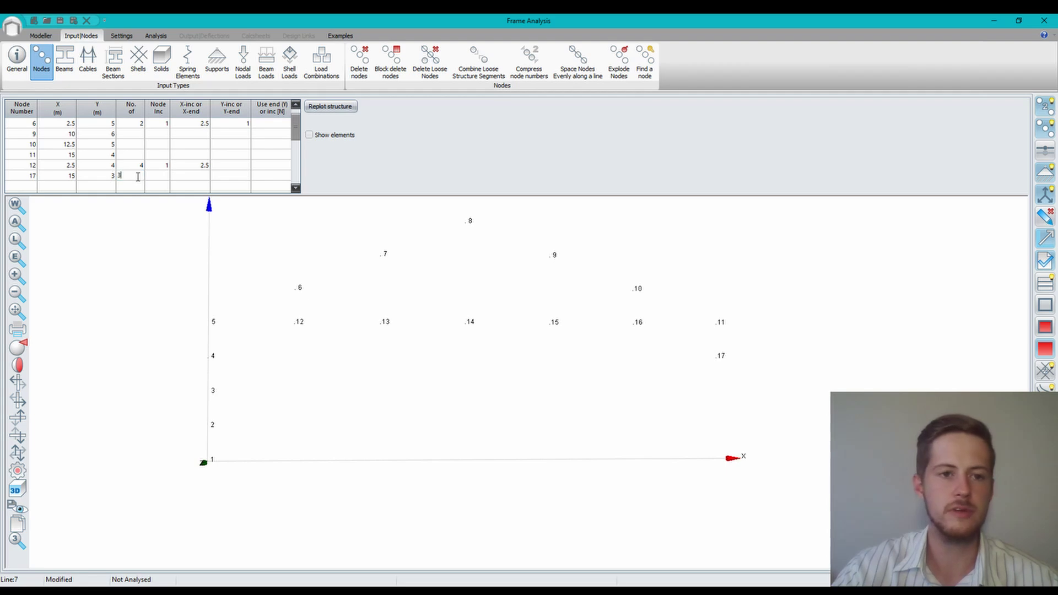
key("Tab")
type("1")
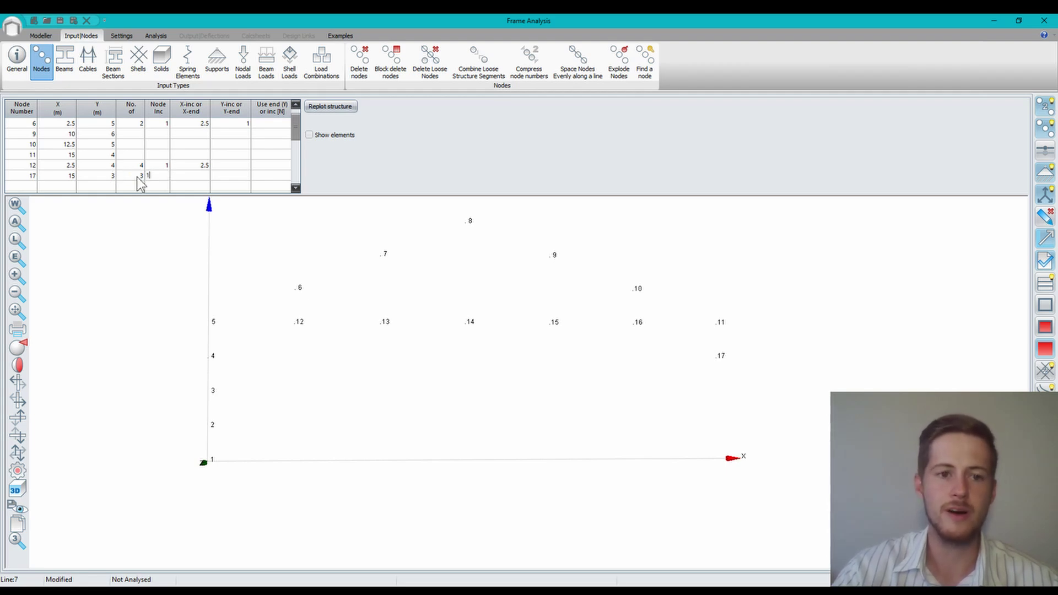
key("Tab")
key("Tab")
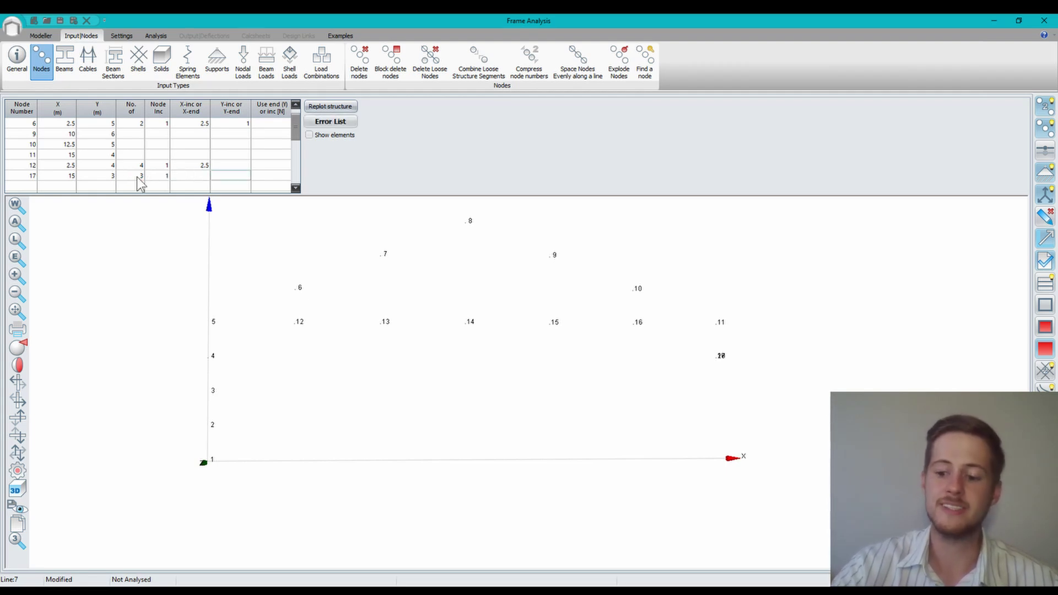
type("-")
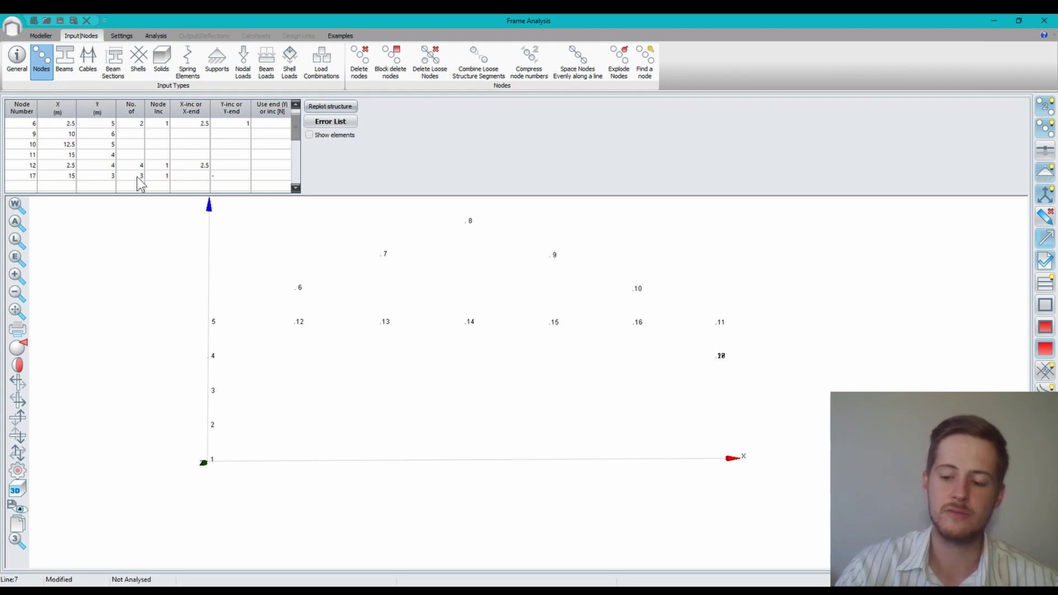
type("1")
key("Return")
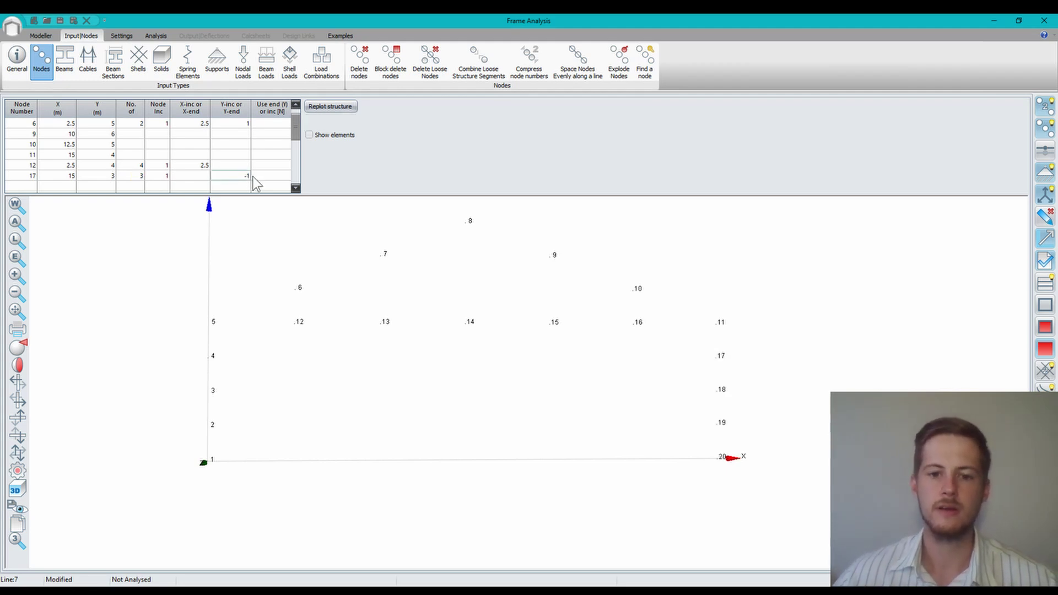
scroll(484, 391, "down", 1)
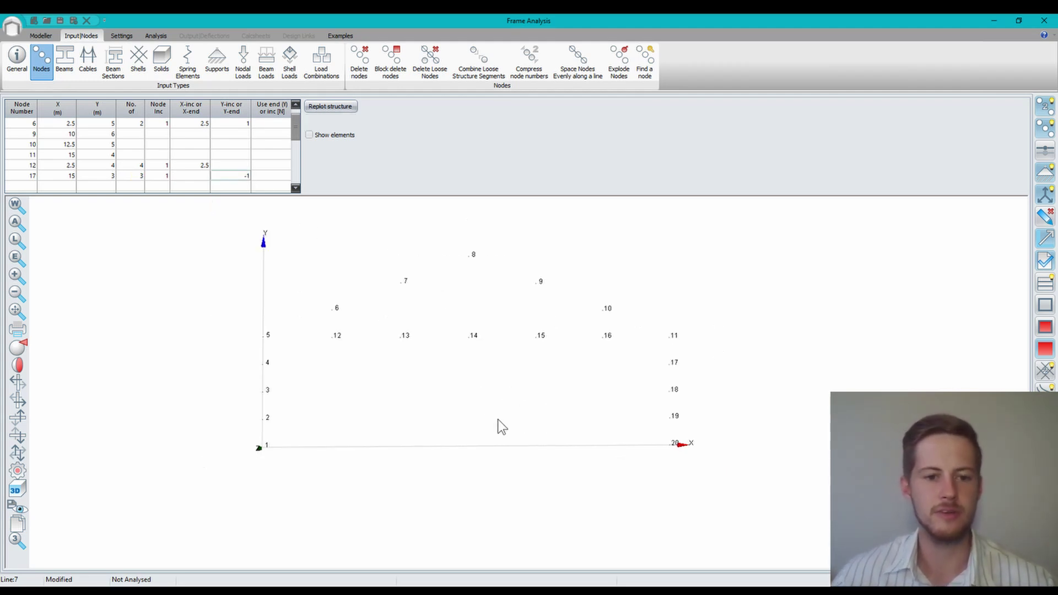
right_click_drag(498, 421, 527, 397)
middle_click_drag(476, 408, 540, 444)
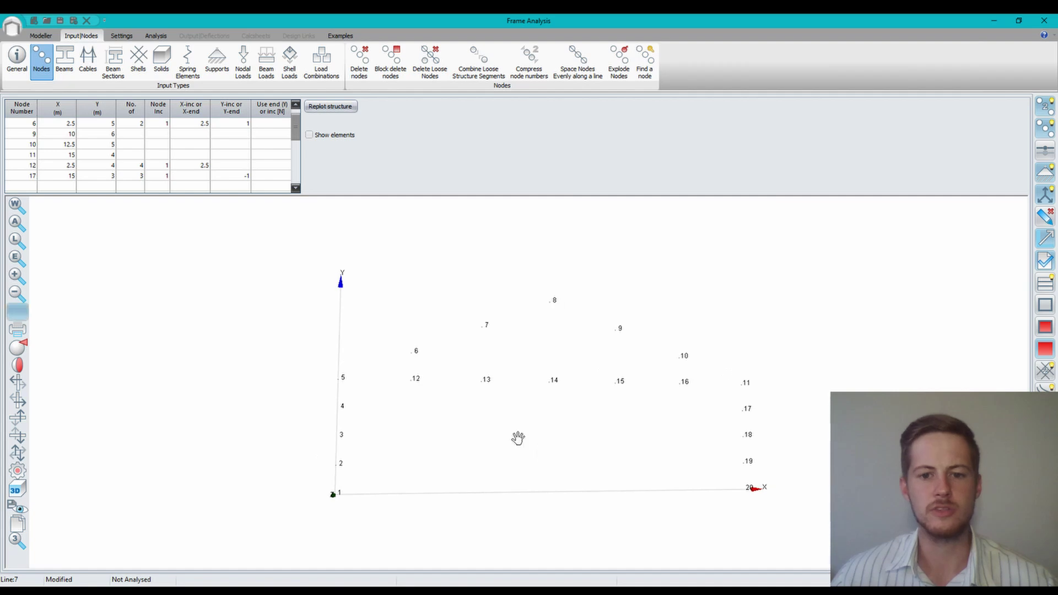
right_click_drag(517, 437, 508, 437)
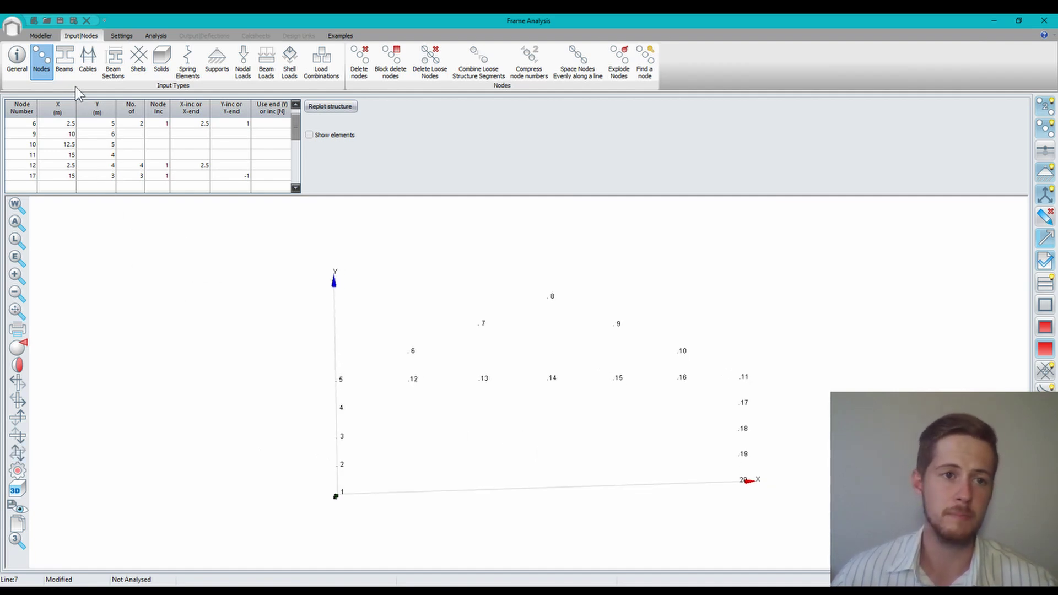
Define the beam elements 1-2-3-4-5 along the column at the origin and inspect them in the model
left_click(64, 63)
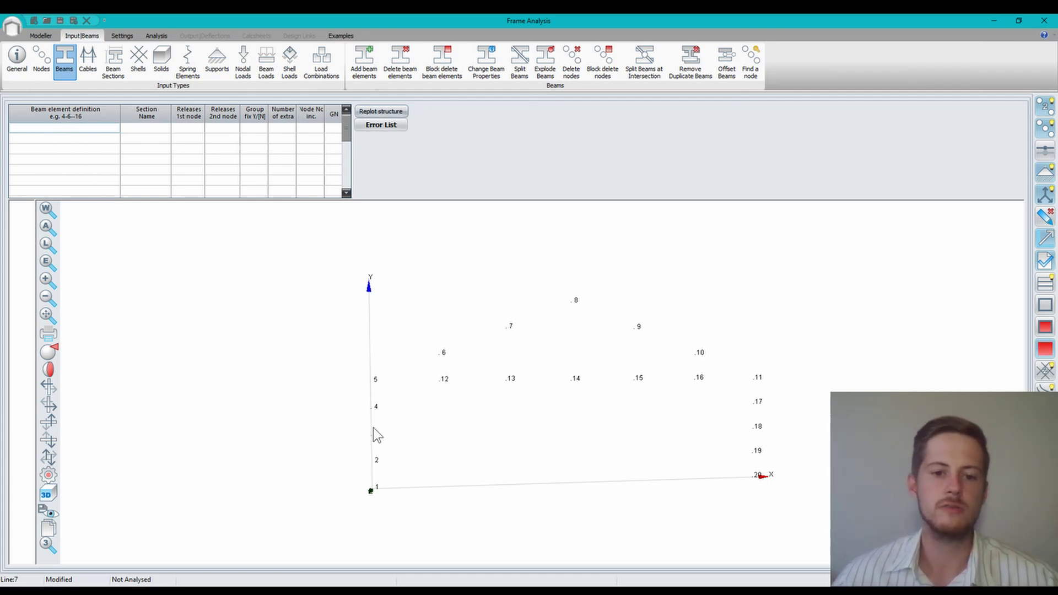
left_click(85, 131)
type("1-2-")
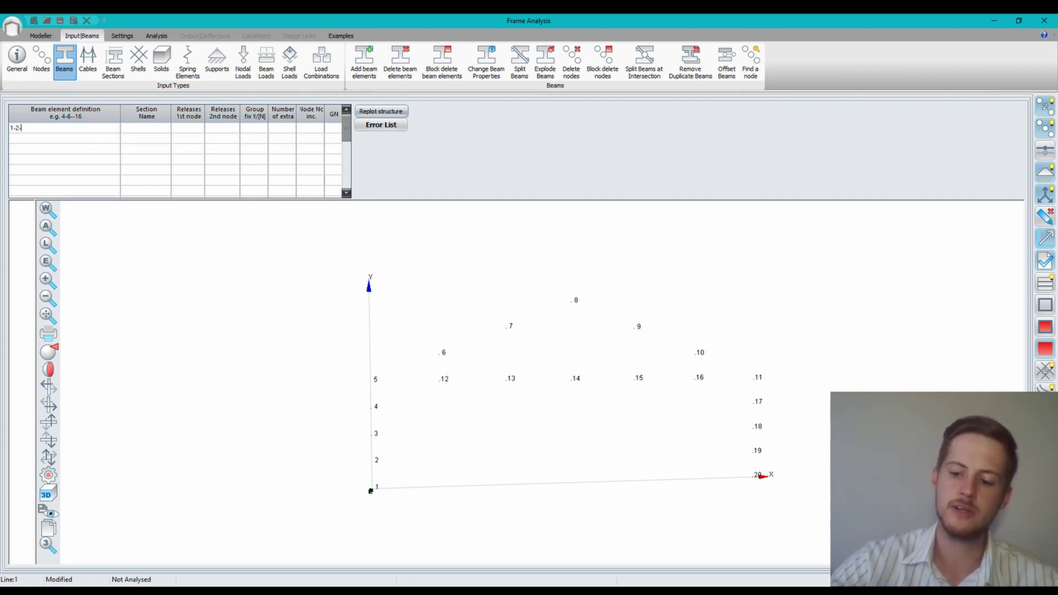
type("3-4-5")
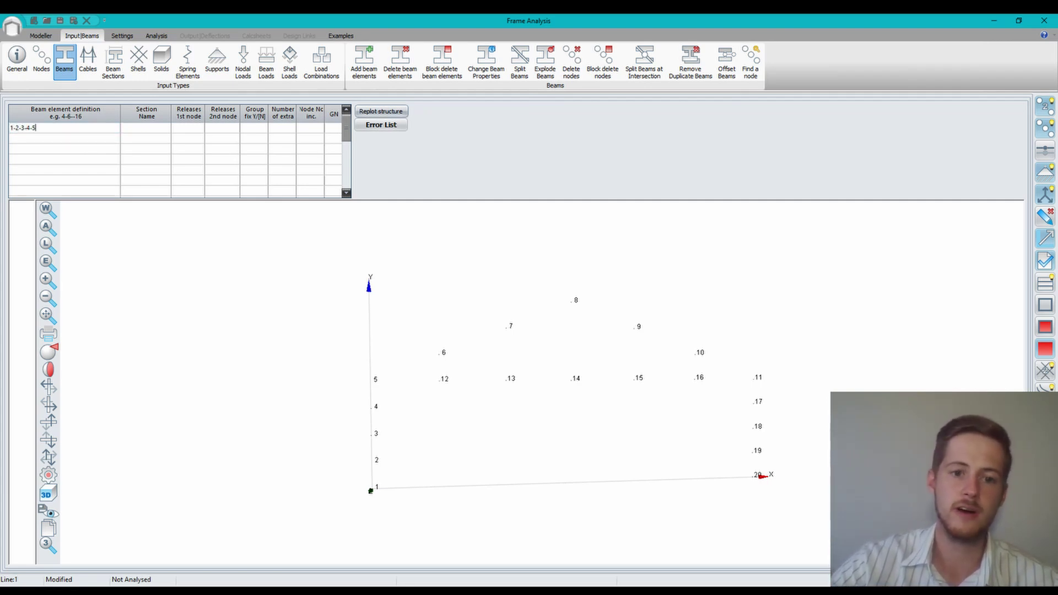
key("Return")
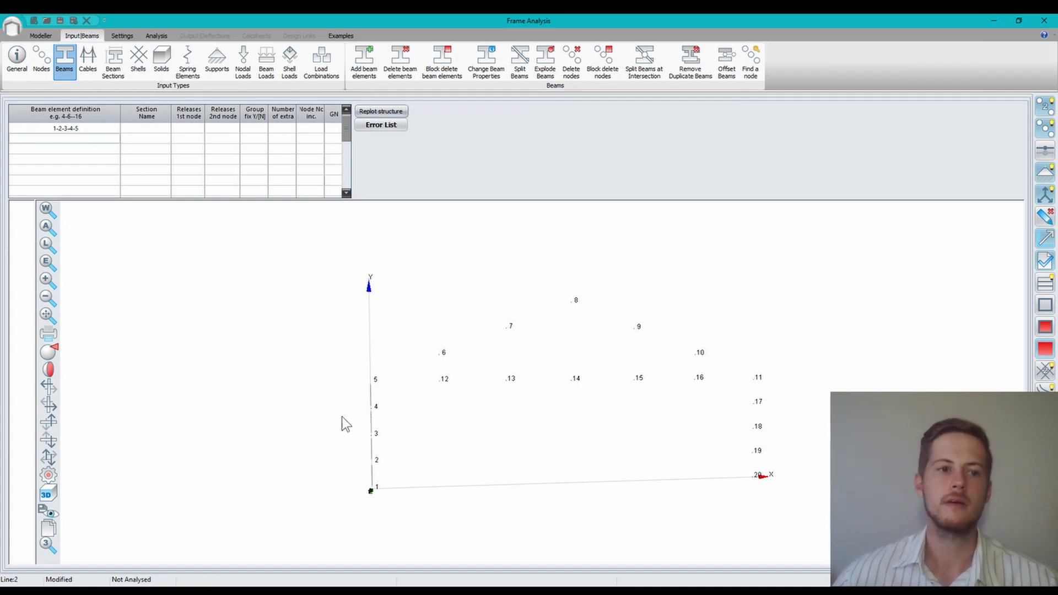
scroll(380, 449, "up", 3)
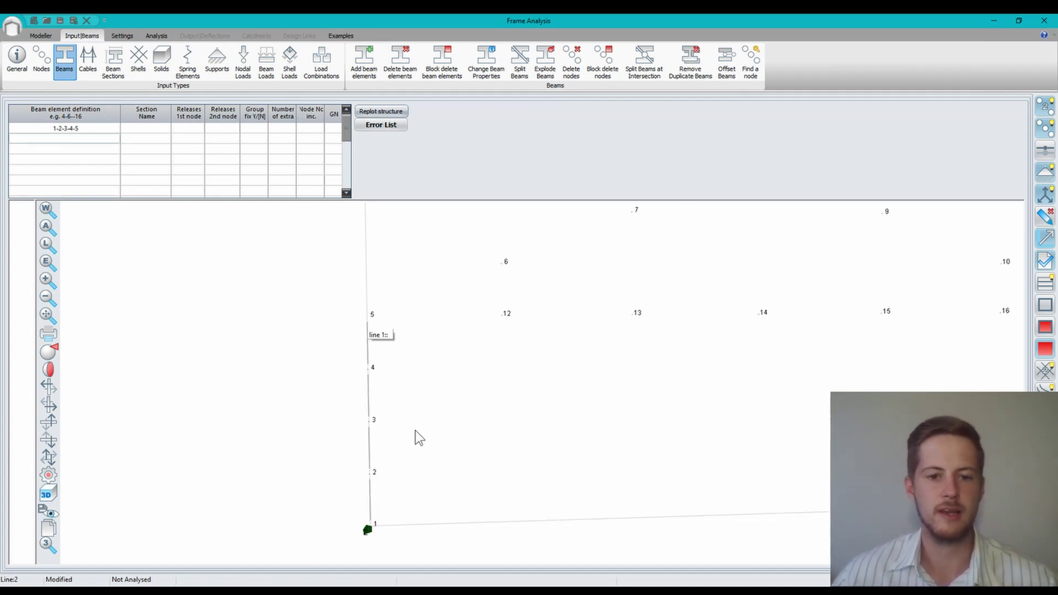
scroll(415, 431, "down", 1)
scroll(432, 428, "down", 1)
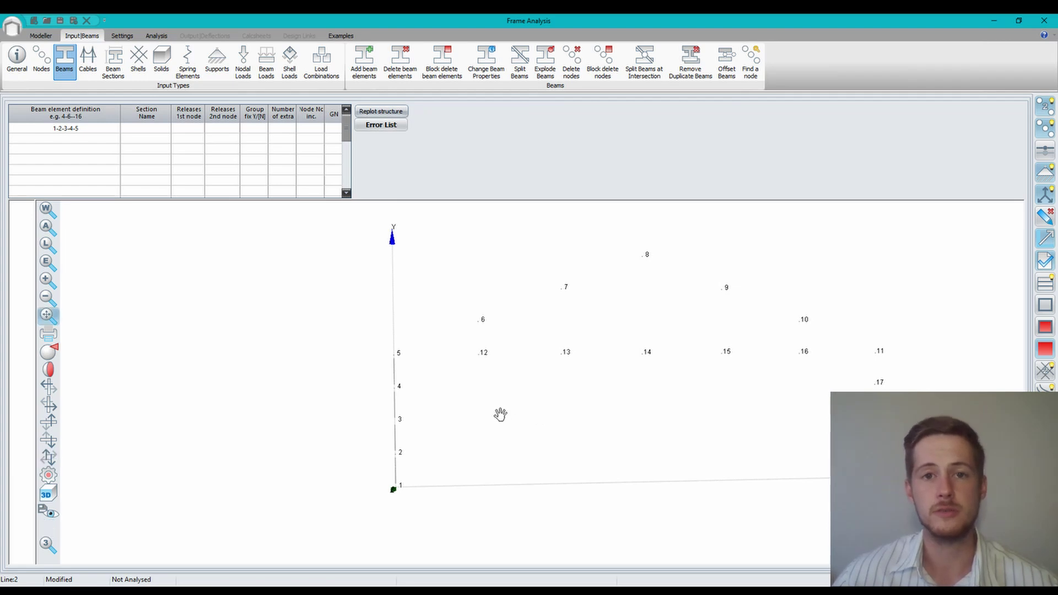
Define the truss's top chord as beam elements 5-6--11
left_click(72, 143)
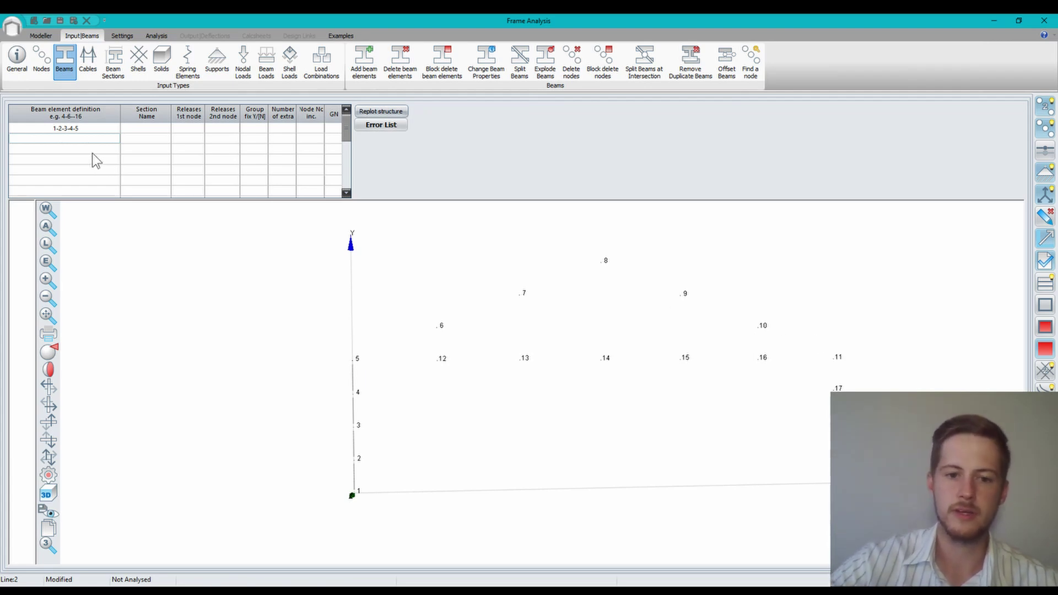
type("5-")
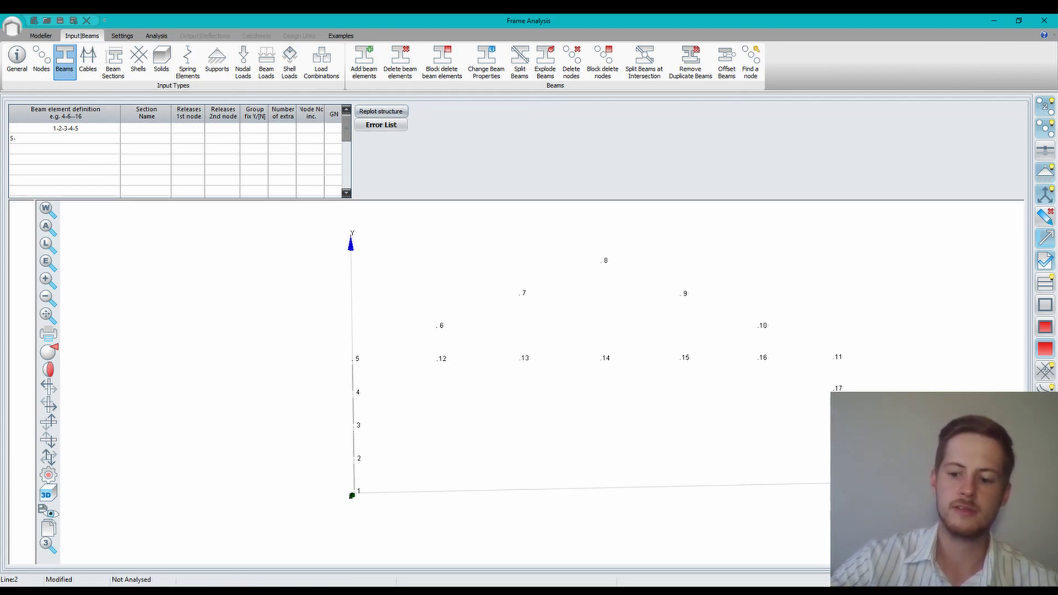
type("6")
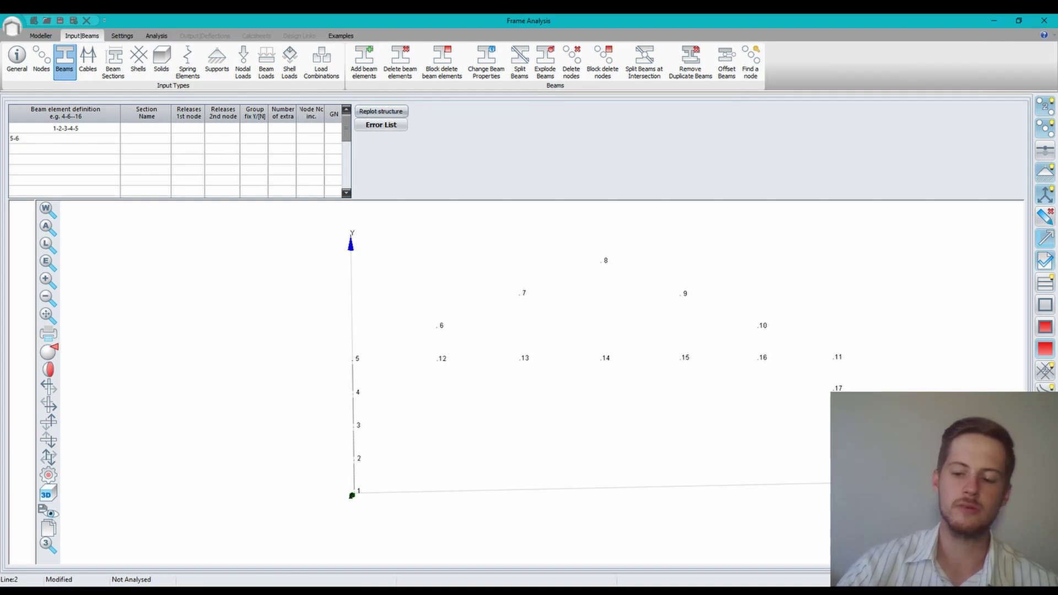
type("--11")
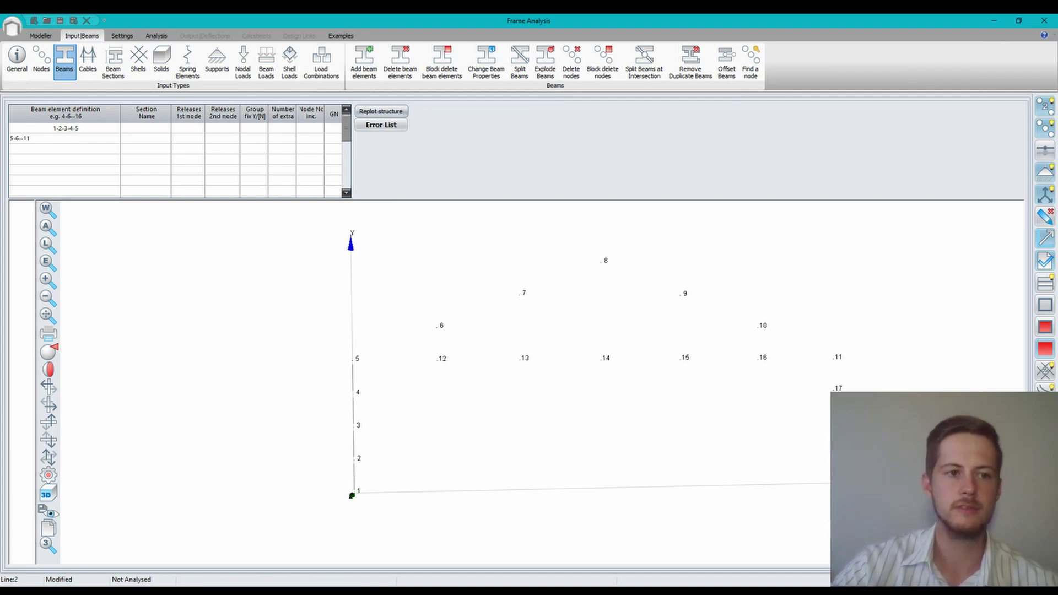
left_click(92, 152)
key("Return")
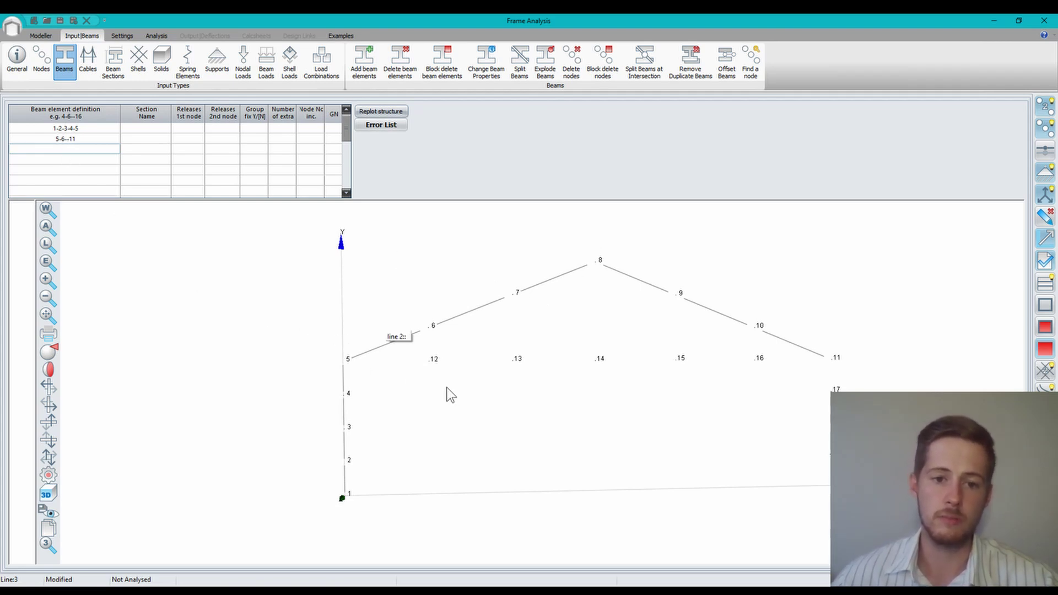
Define the first bottom chord element as 5-12, without a generated range
type("5-12--11")
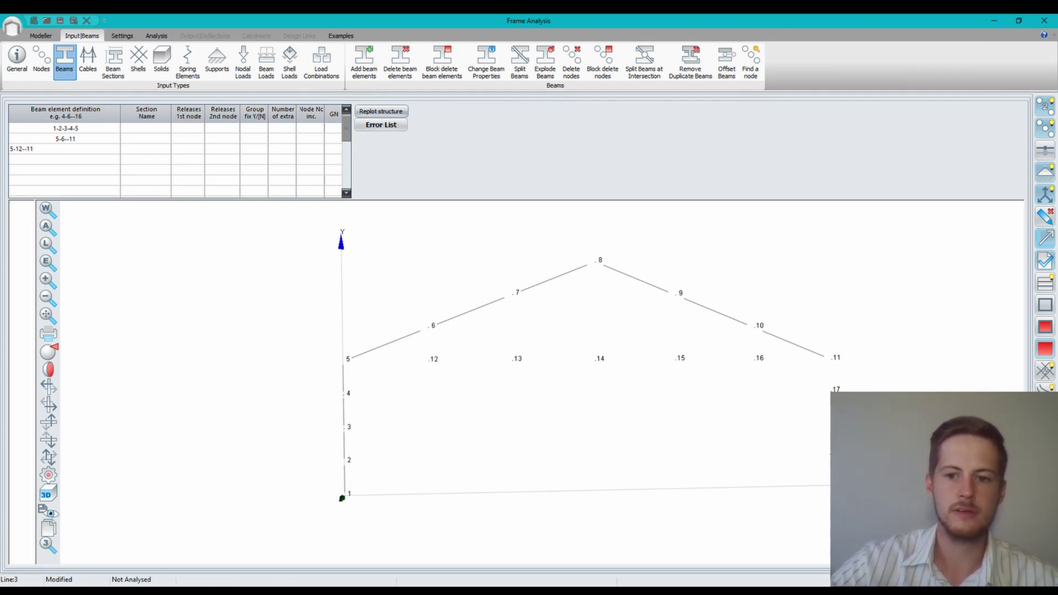
key("BackSpace")
key("BackSpace")
key("BackSpace")
key("BackSpace")
key("Return")
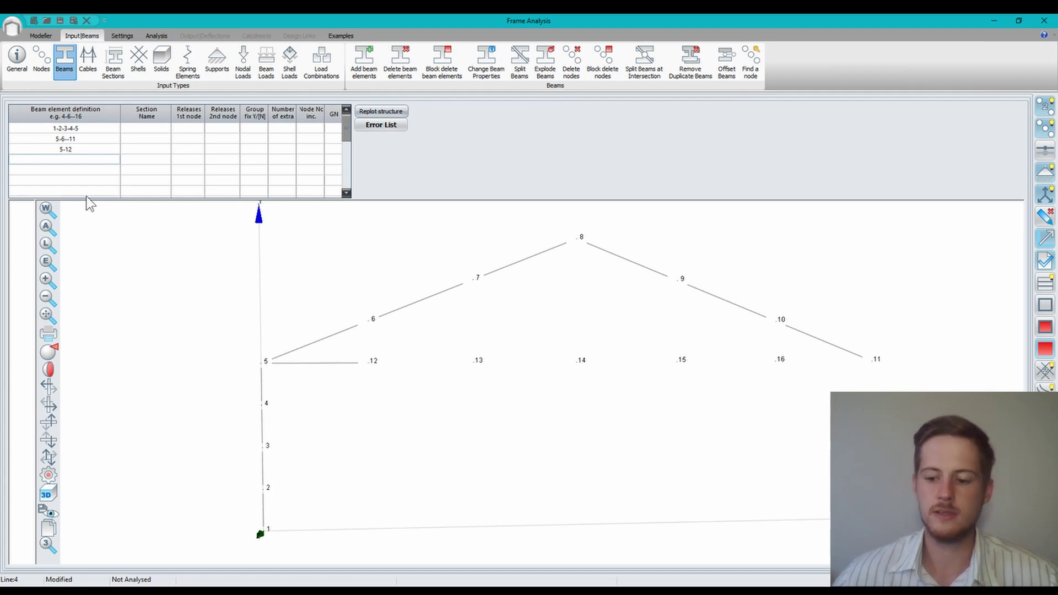
Complete the bottom chord with beam elements 12-13--16 and 16-11
type("12-")
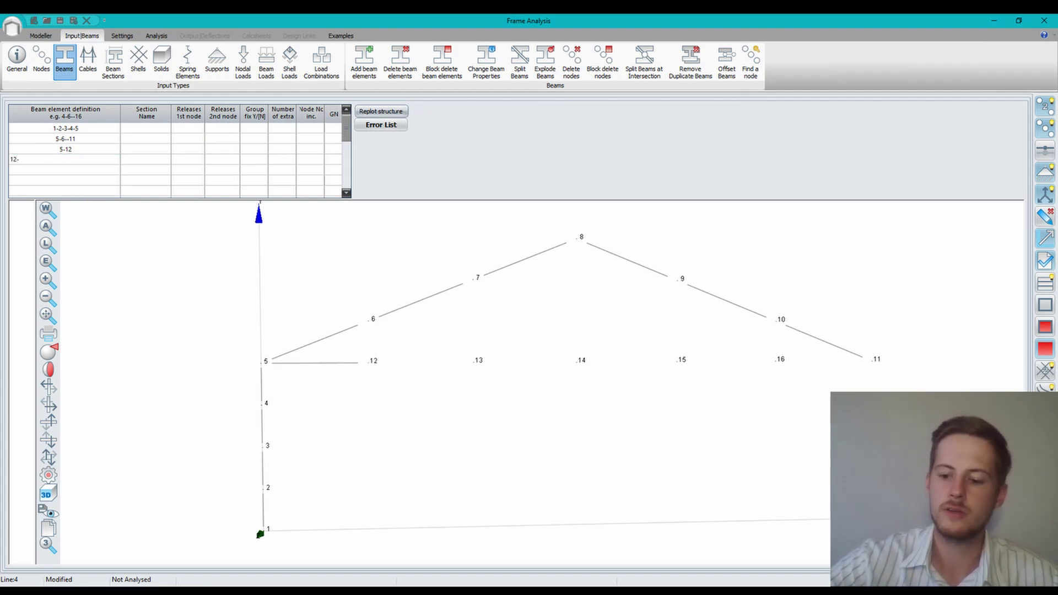
type("13--16")
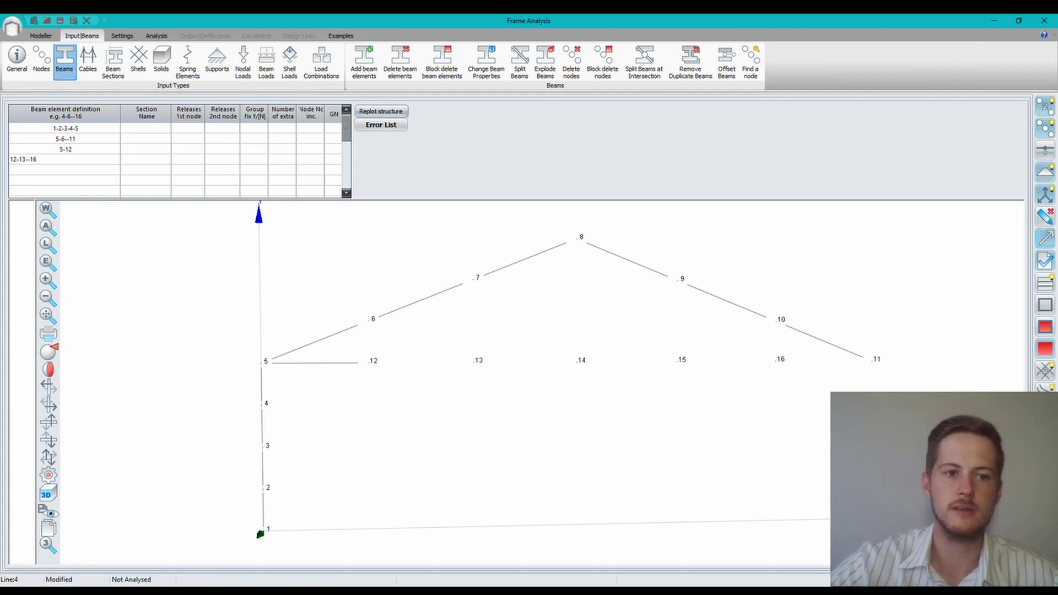
key("Return")
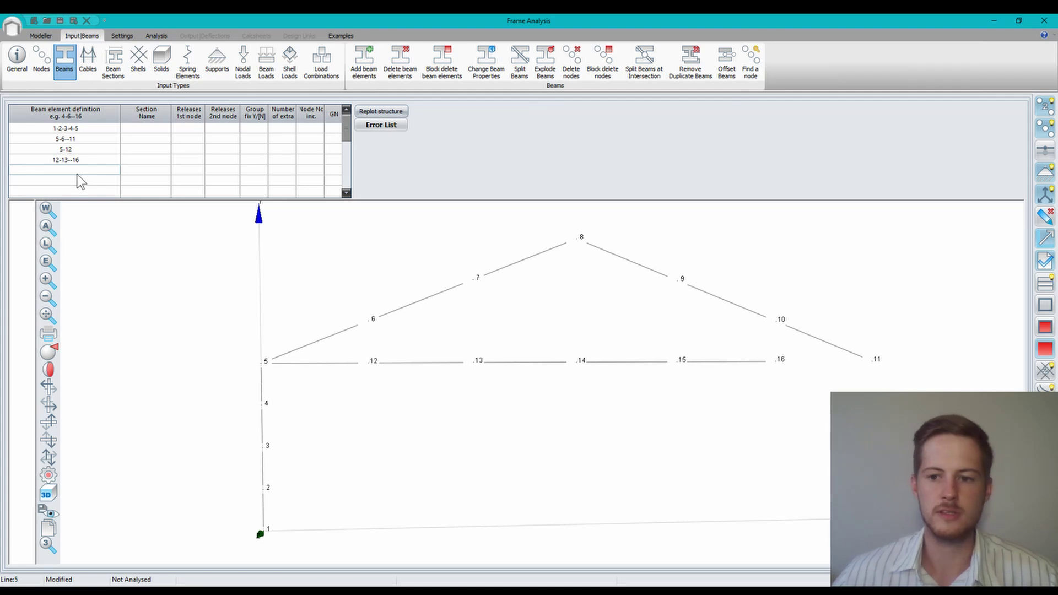
type("16")
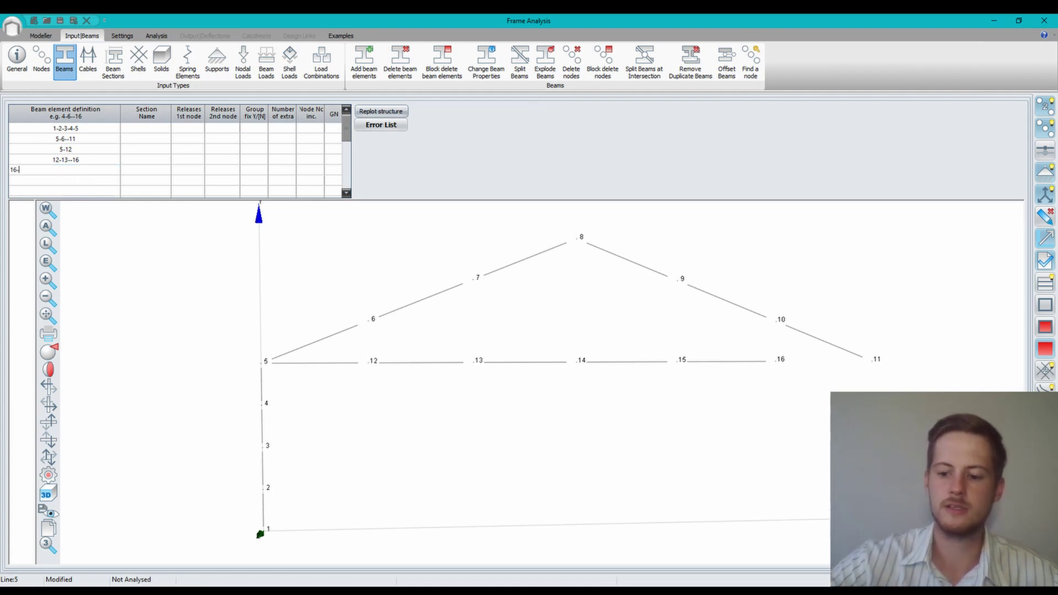
type("-11")
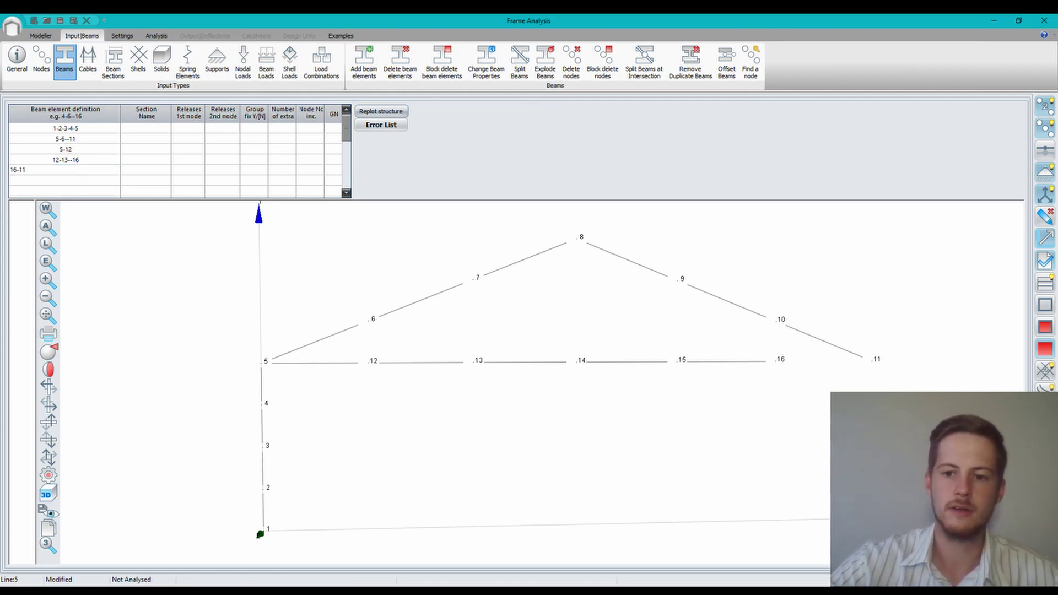
key("Return")
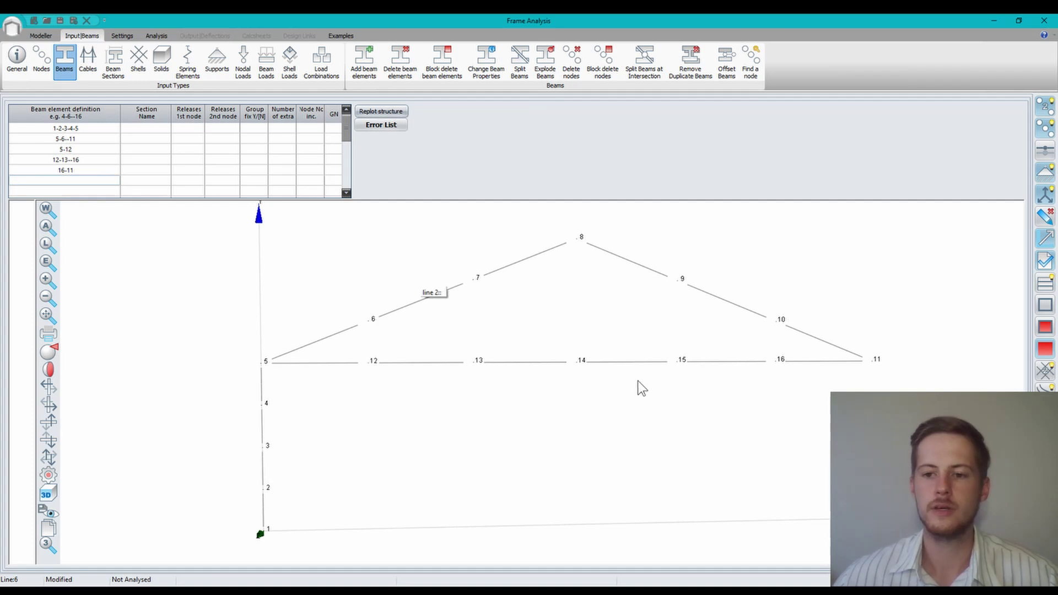
Define the second column below node 11 with beam elements 11-17 and 17-18--20
type("1")
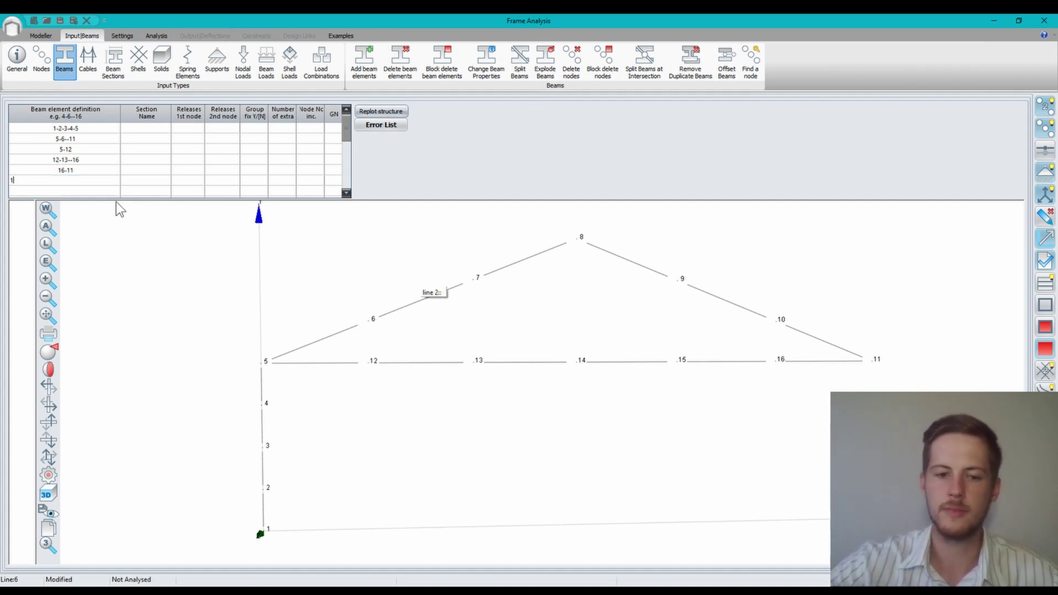
type("1-17")
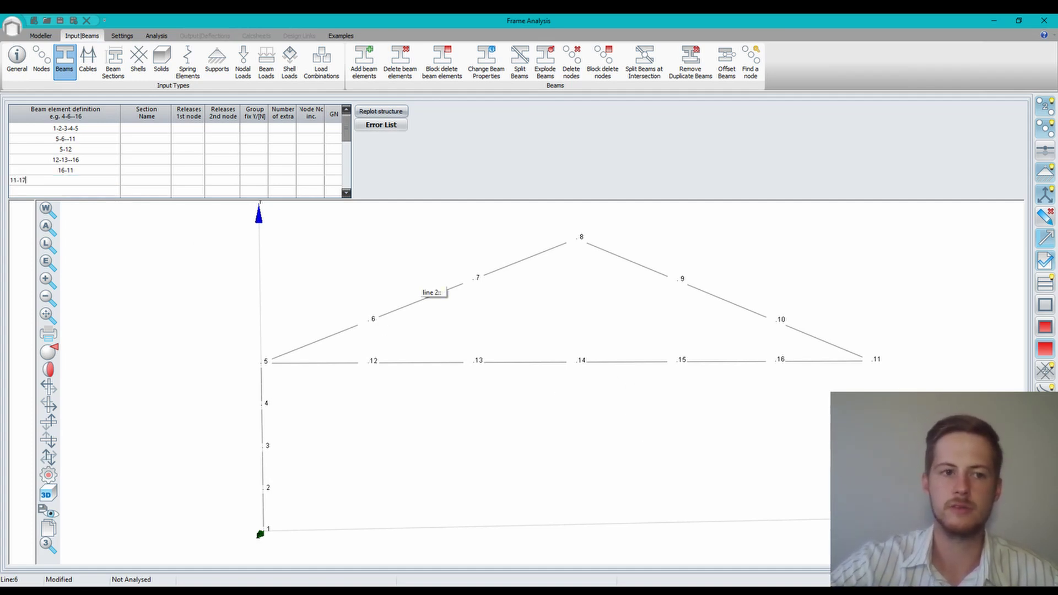
key("Return")
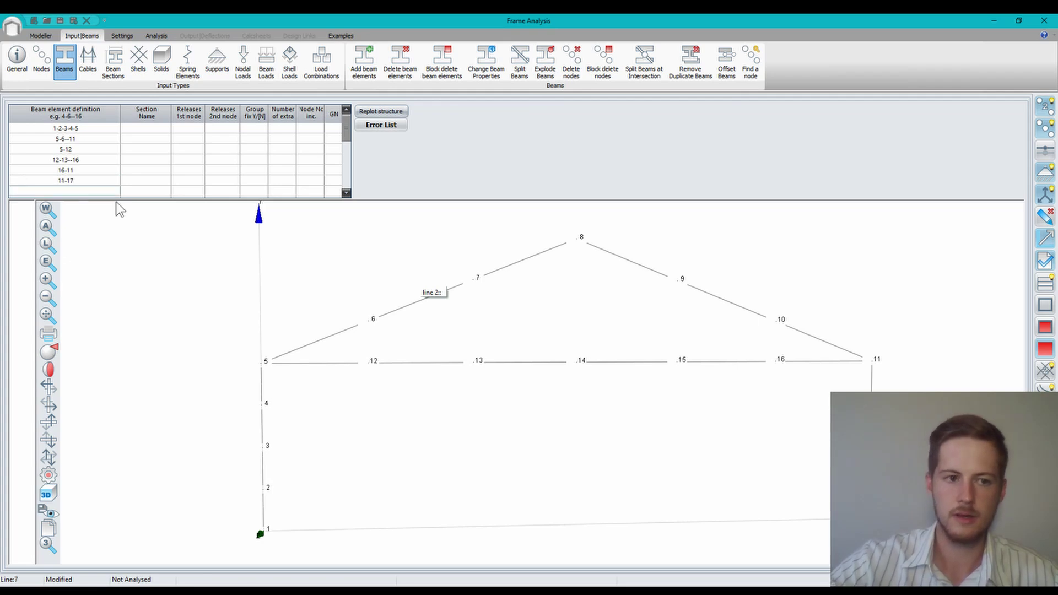
type("17-18")
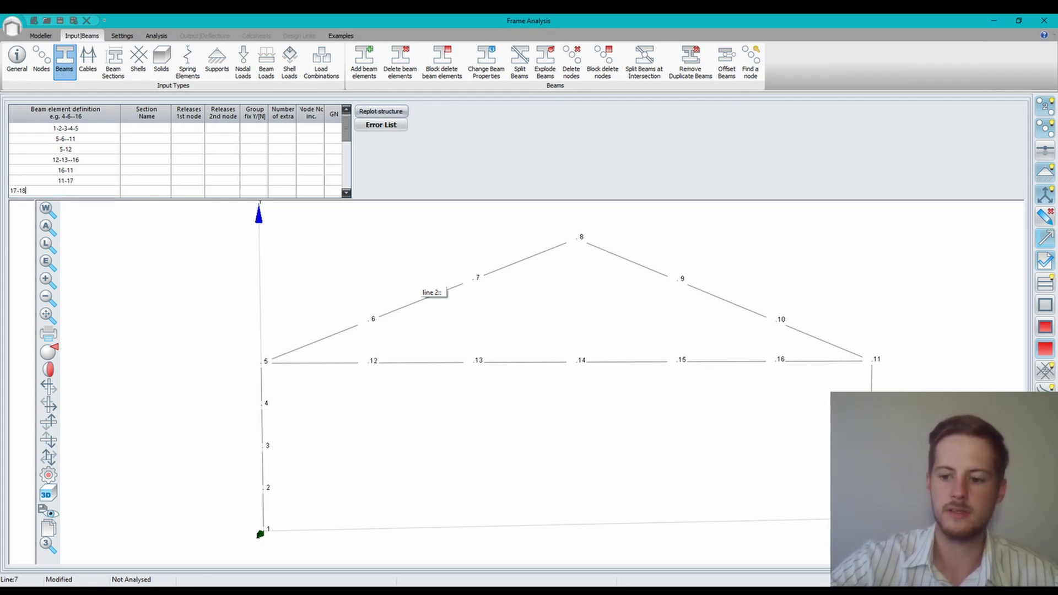
type("--20")
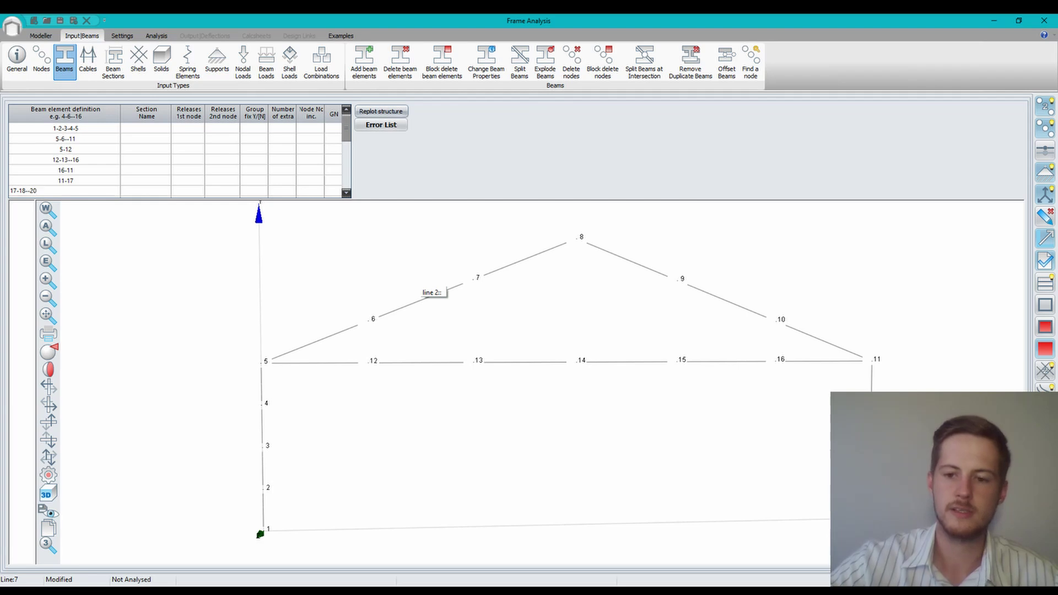
key("Return")
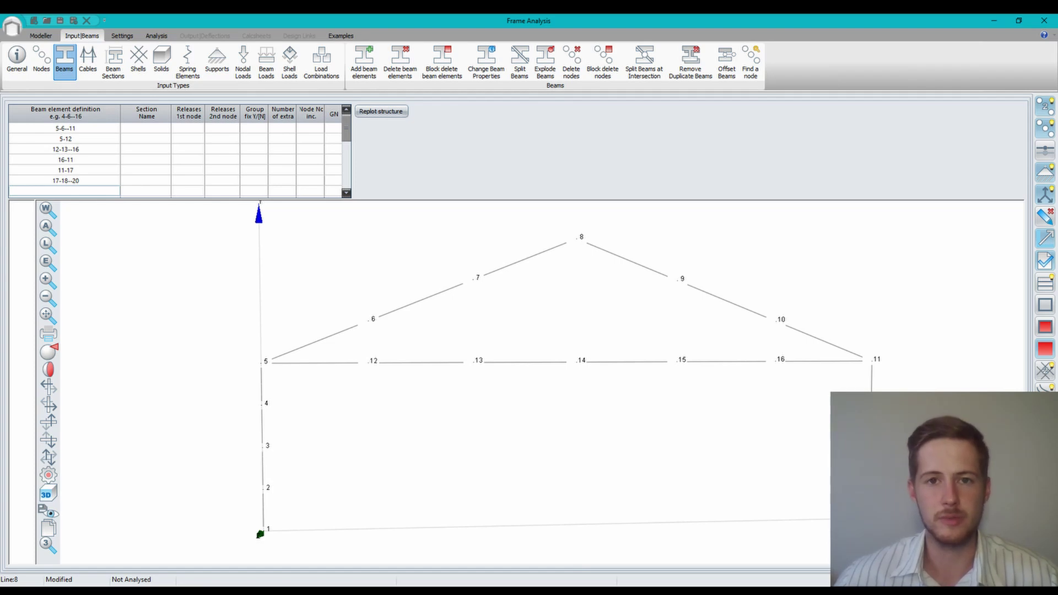
Check the truss's web members in both reference drawings and define the vertical elements 6-12 and 7-13
left_click(567, 592)
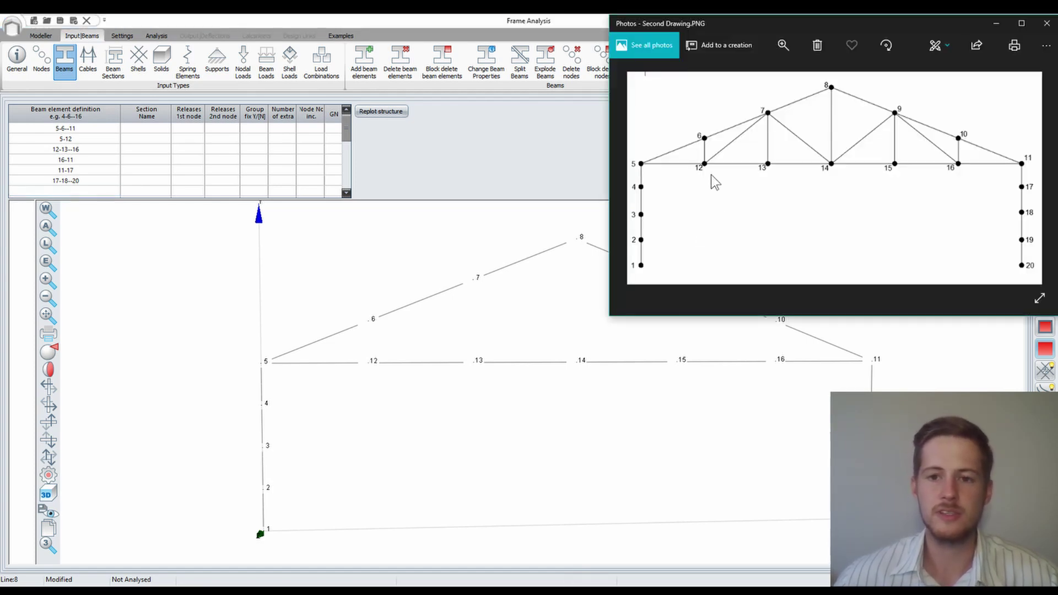
left_click(634, 171)
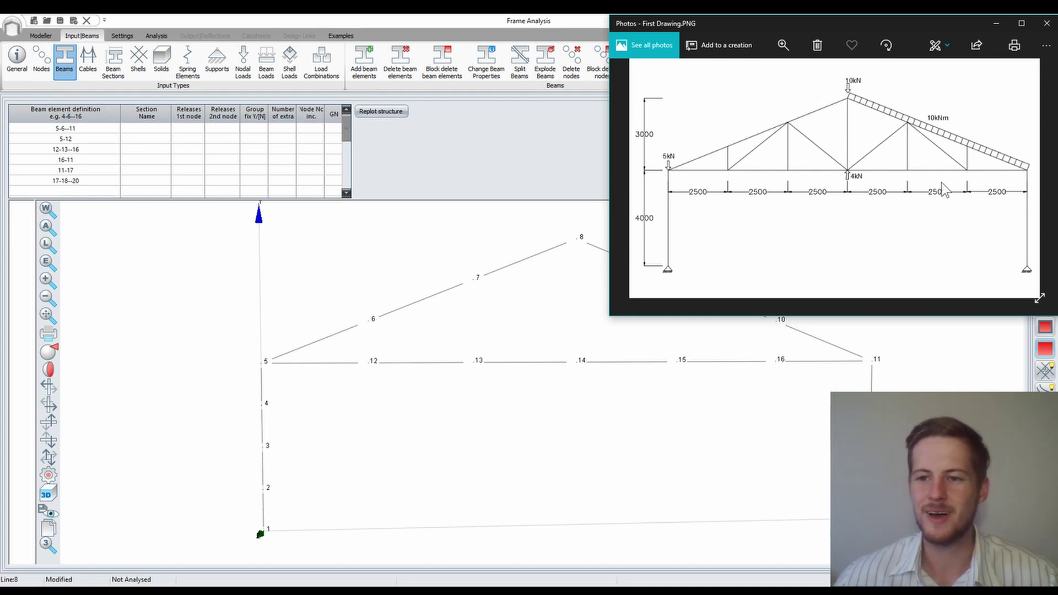
left_click(567, 164)
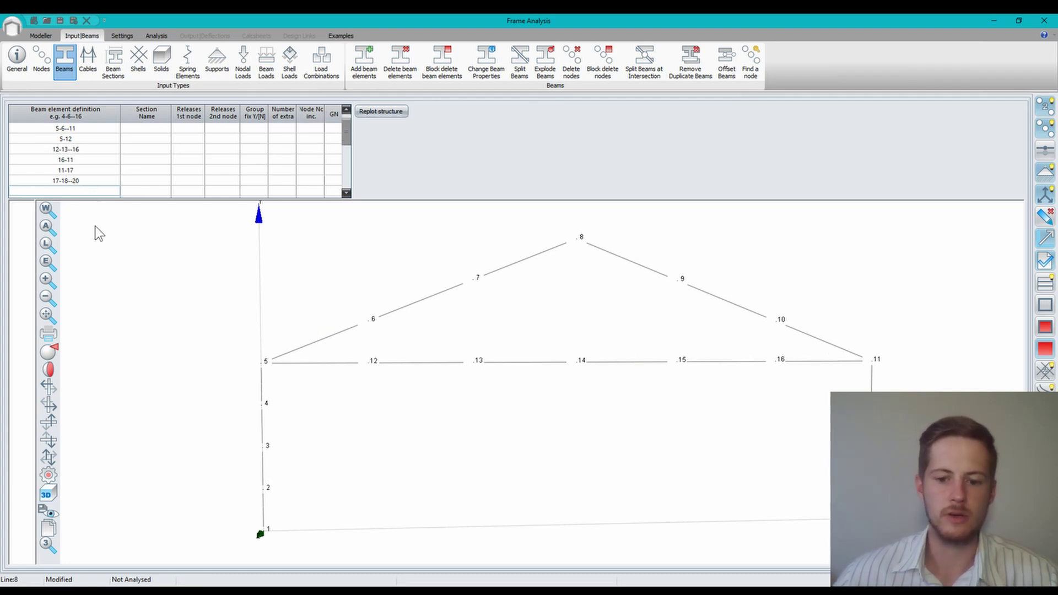
type("6-12")
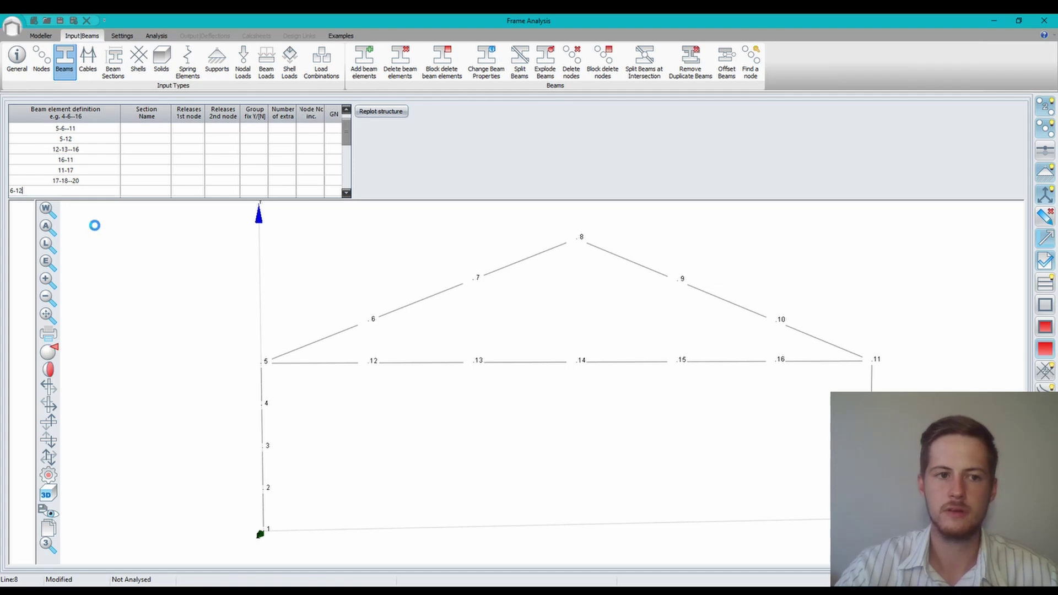
key("Return")
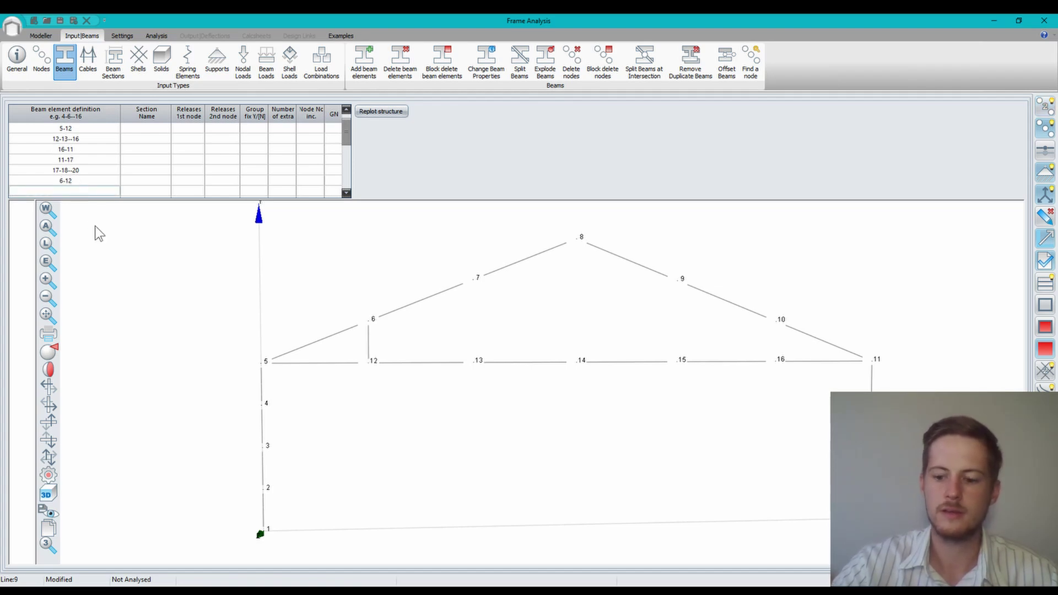
type("7-13")
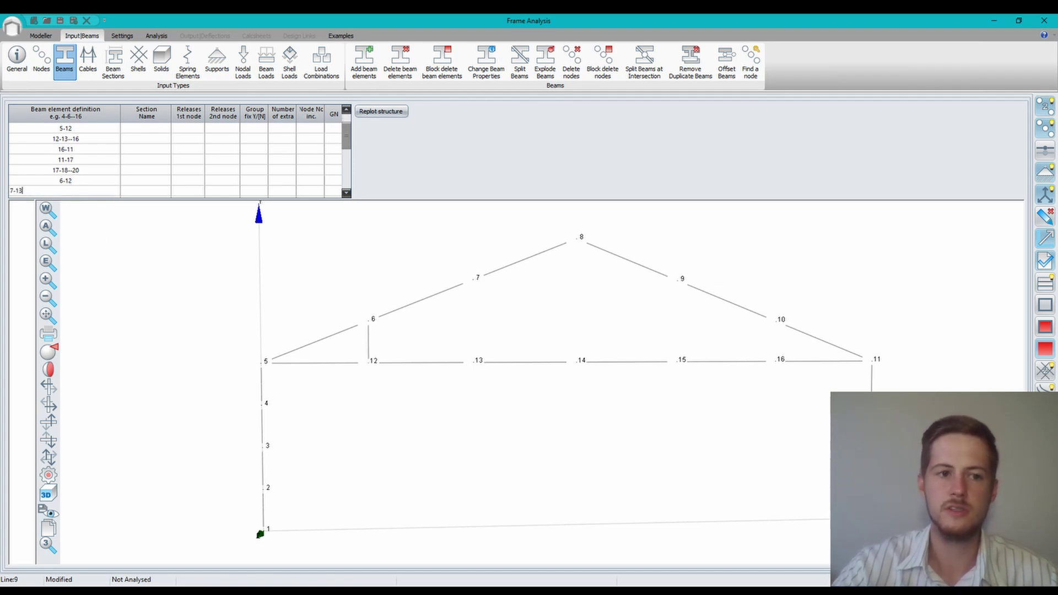
key("Return")
Define the truss's remaining vertical web members as beam elements 8-14, 9-15 and 10-16
type("8-")
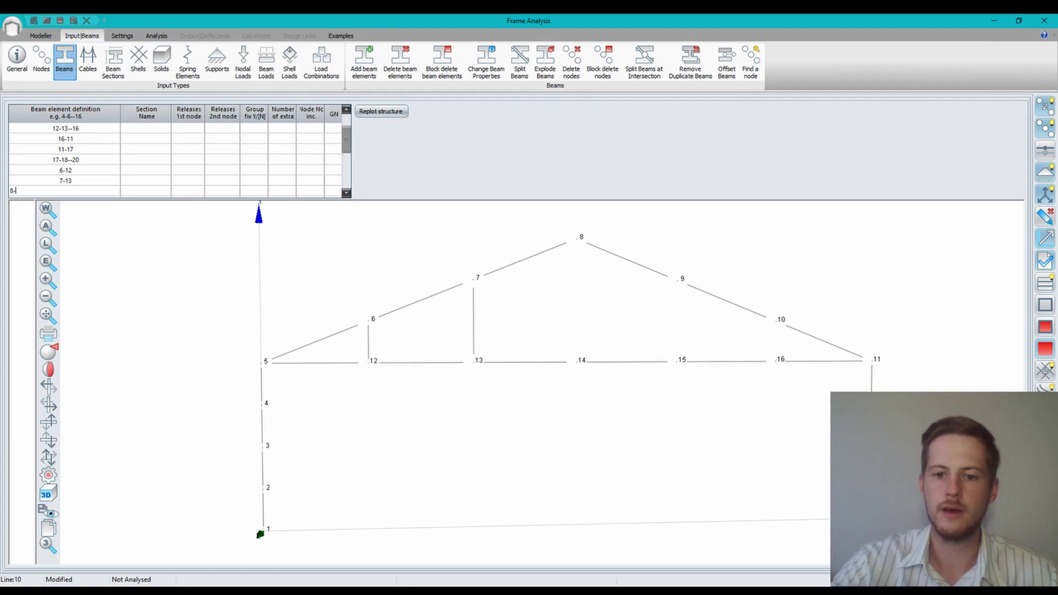
type("14")
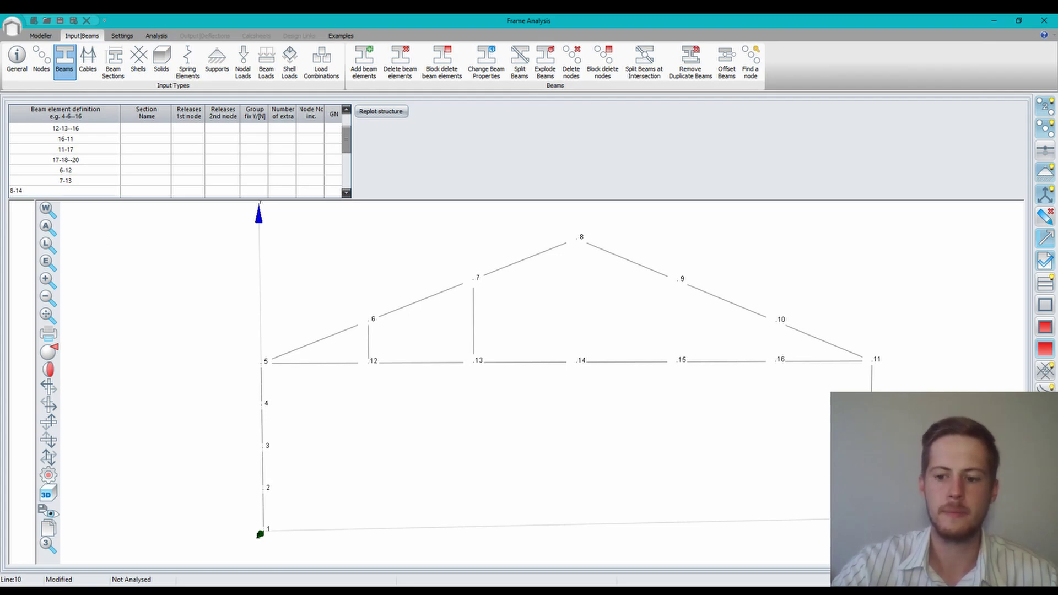
key("Return")
type("9-15")
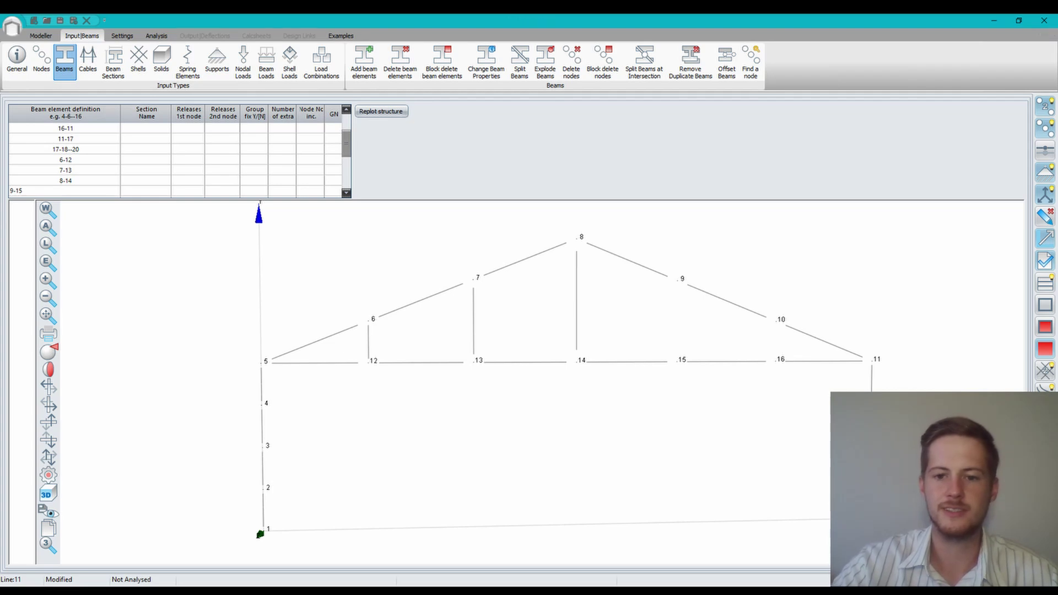
key("Return")
type("10")
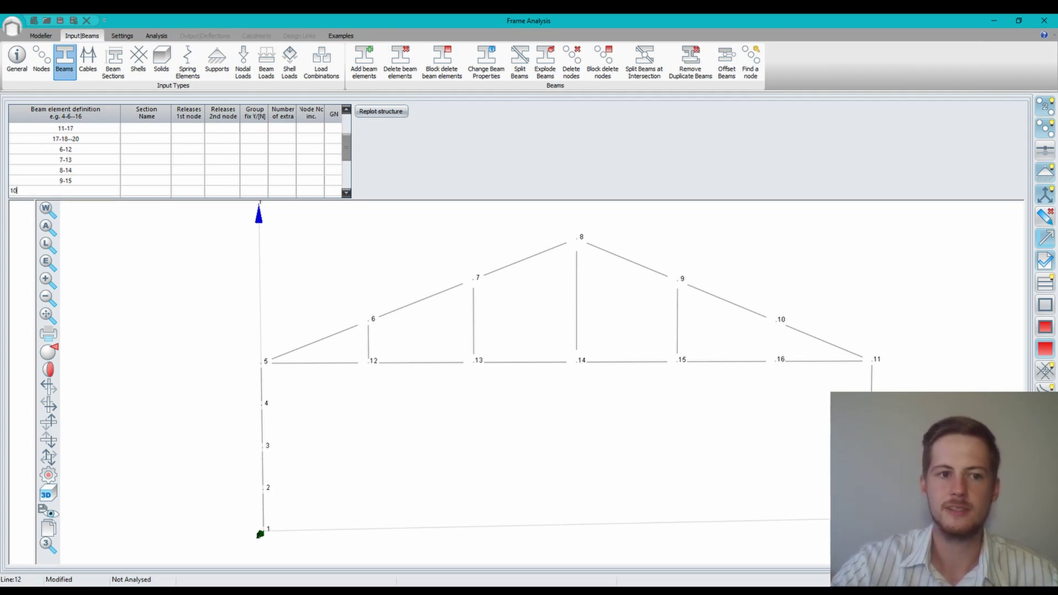
type("-16")
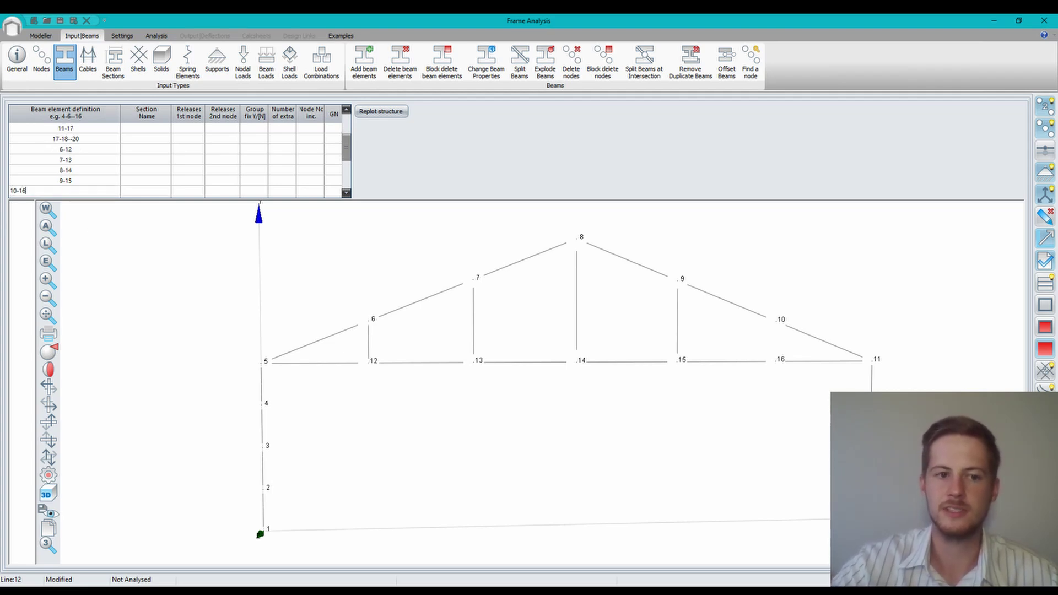
key("Return")
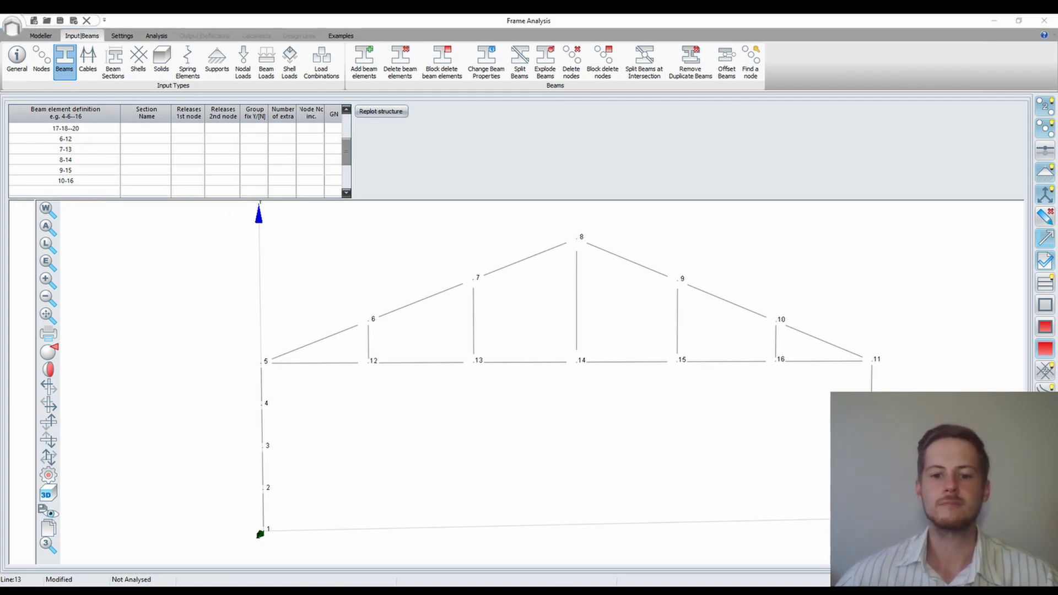
Check the diagonals in the first reference drawing and define them as one continuous beam element string, 12-7-14-9-16
key("alt+Tab")
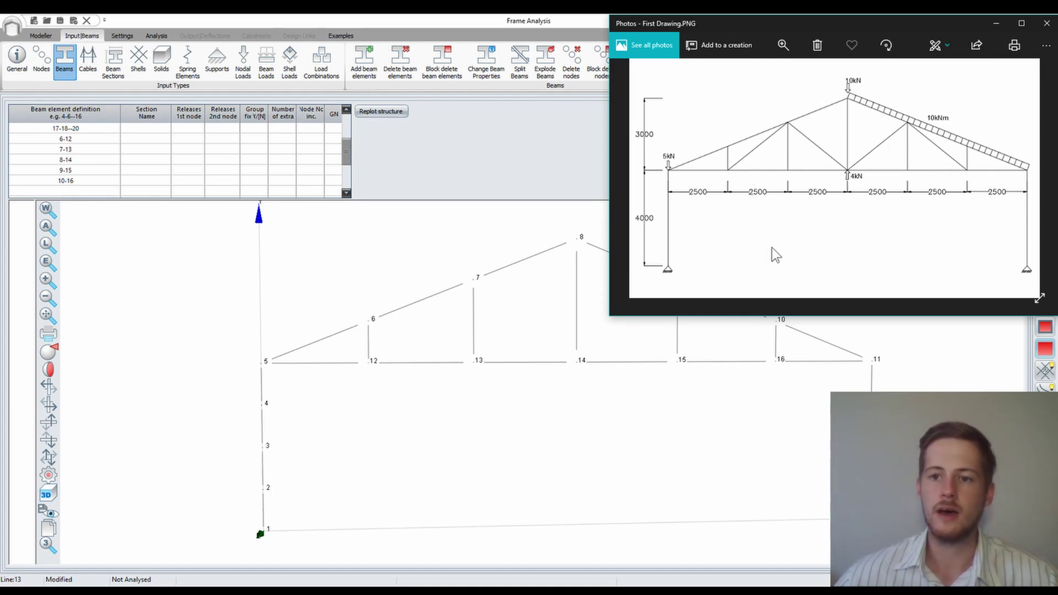
left_click(384, 259)
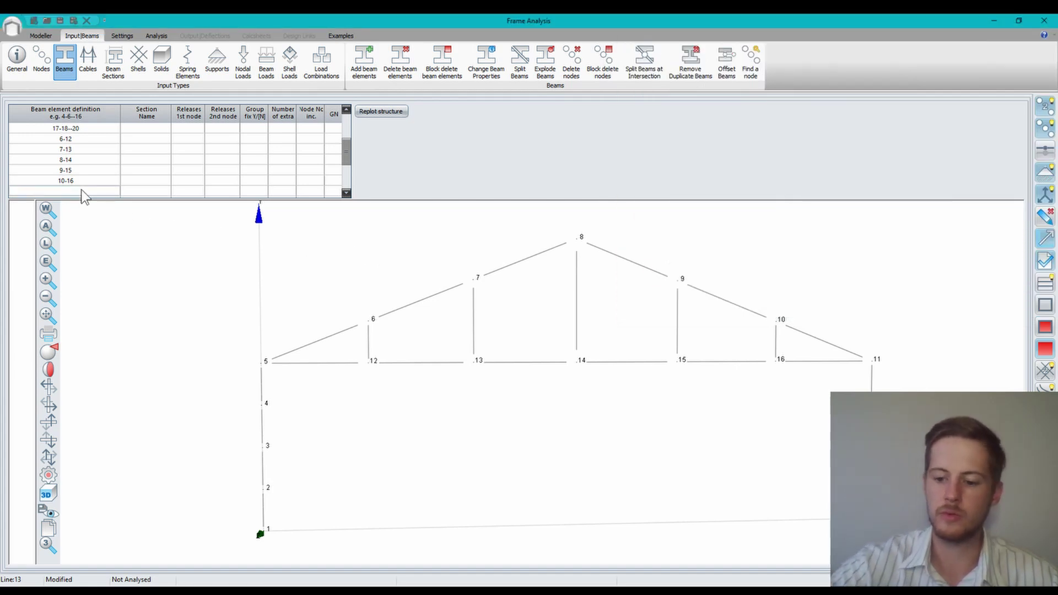
left_click(81, 189)
type("12-")
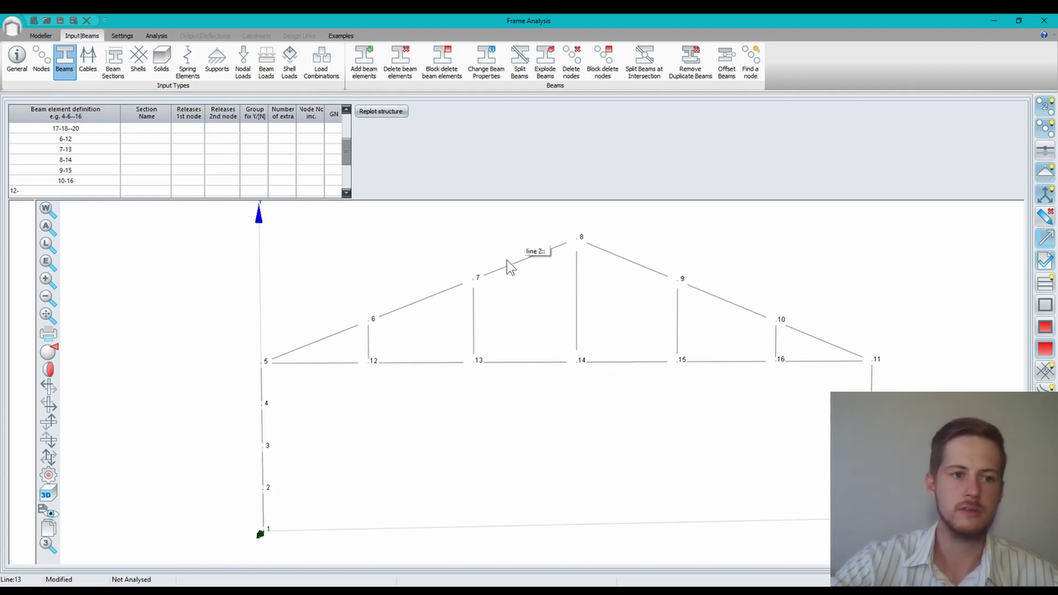
type("7-14-")
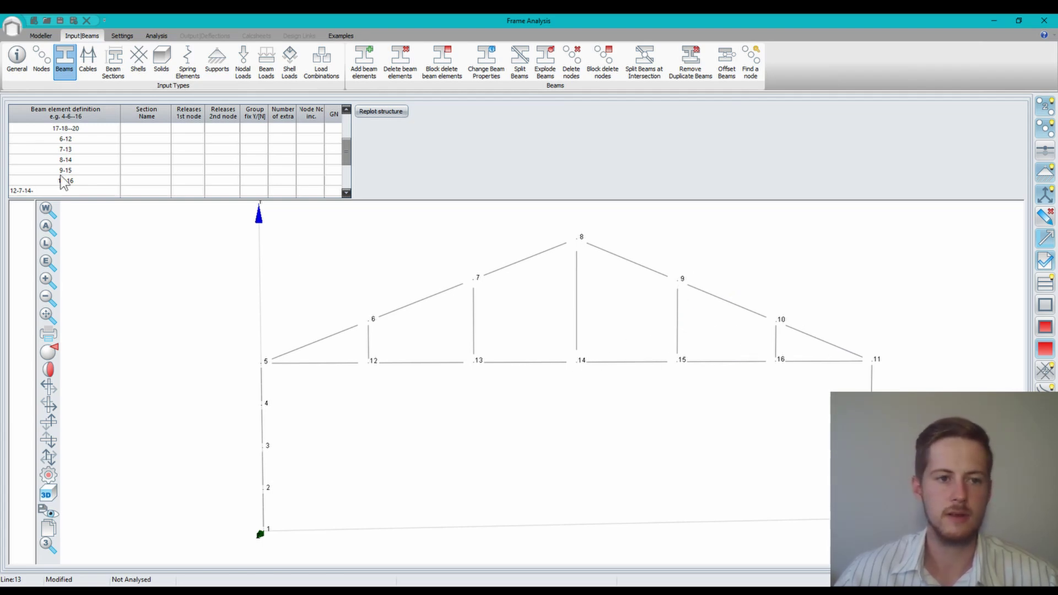
type("9-16")
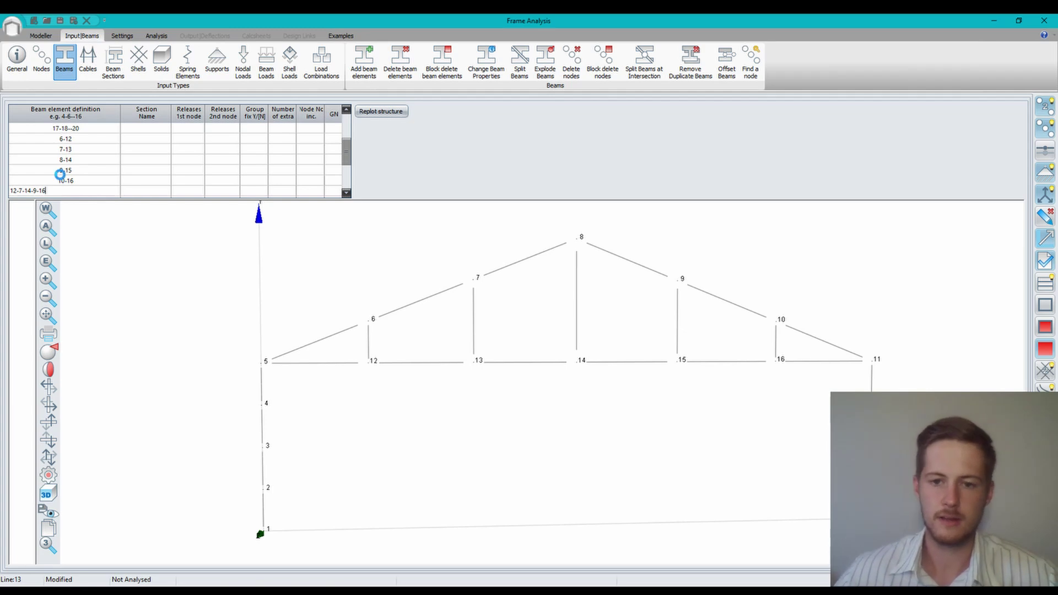
key("Return")
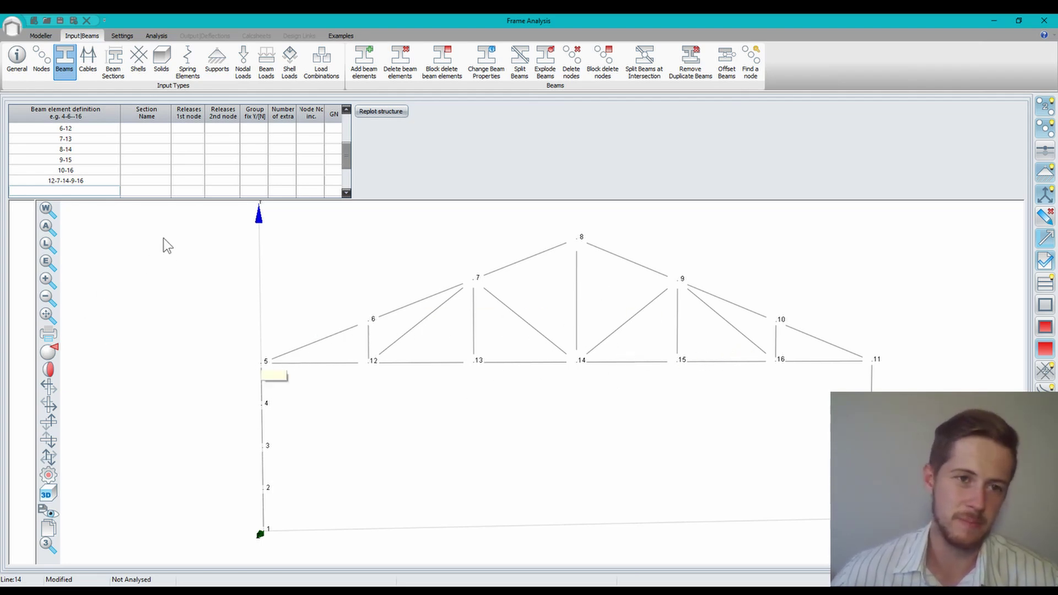
Assign the section name Col to the first column's beam element definition, 1-2-3-4-5
key("Up")
key("Up")
left_click(137, 129)
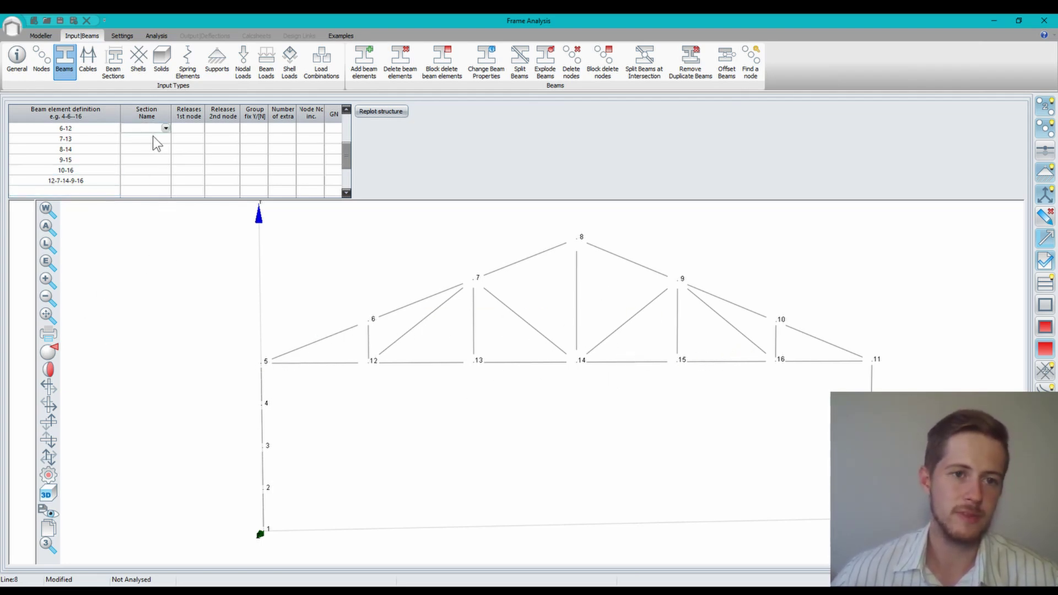
scroll(346, 147, "up", 3)
scroll(346, 143, "up", 4)
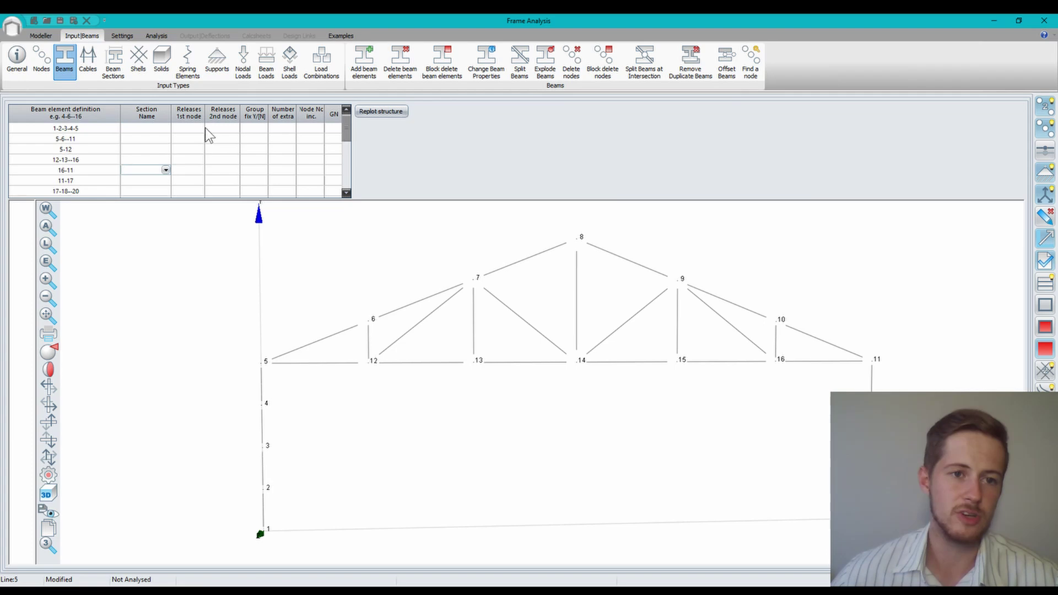
left_click(154, 128)
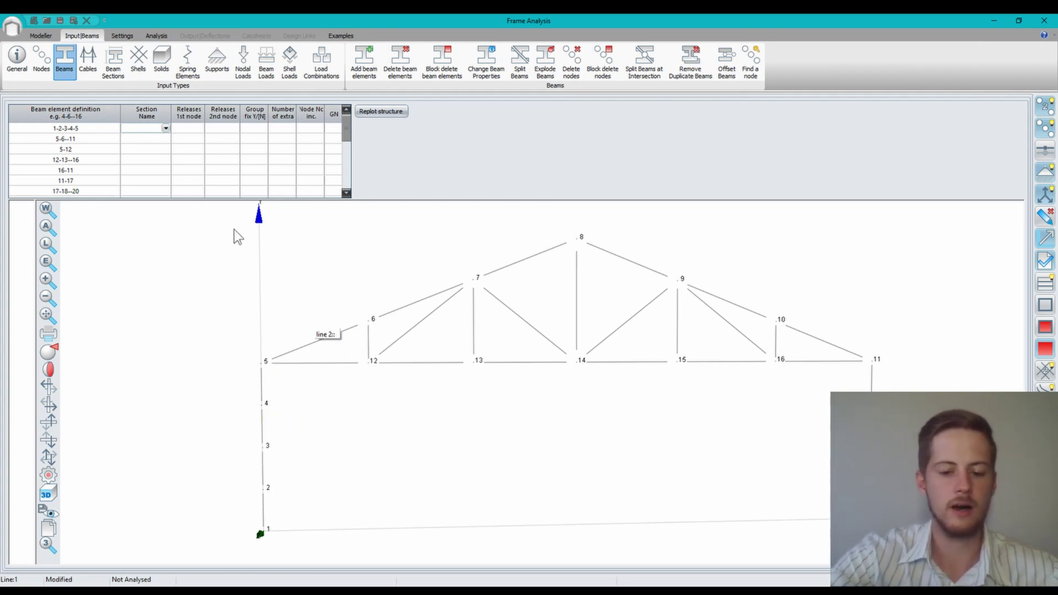
type("Col")
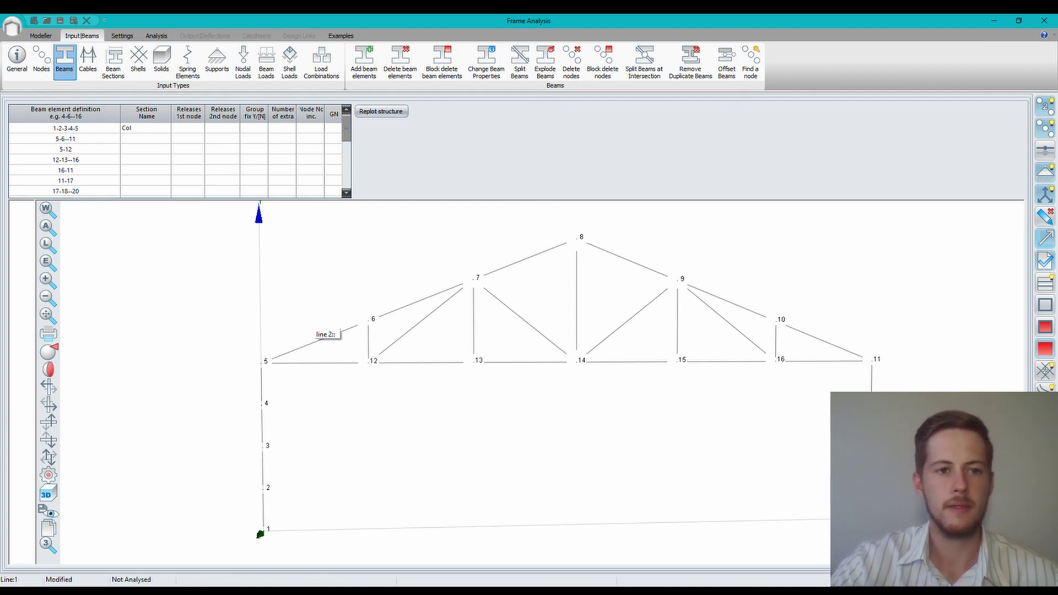
key("Return")
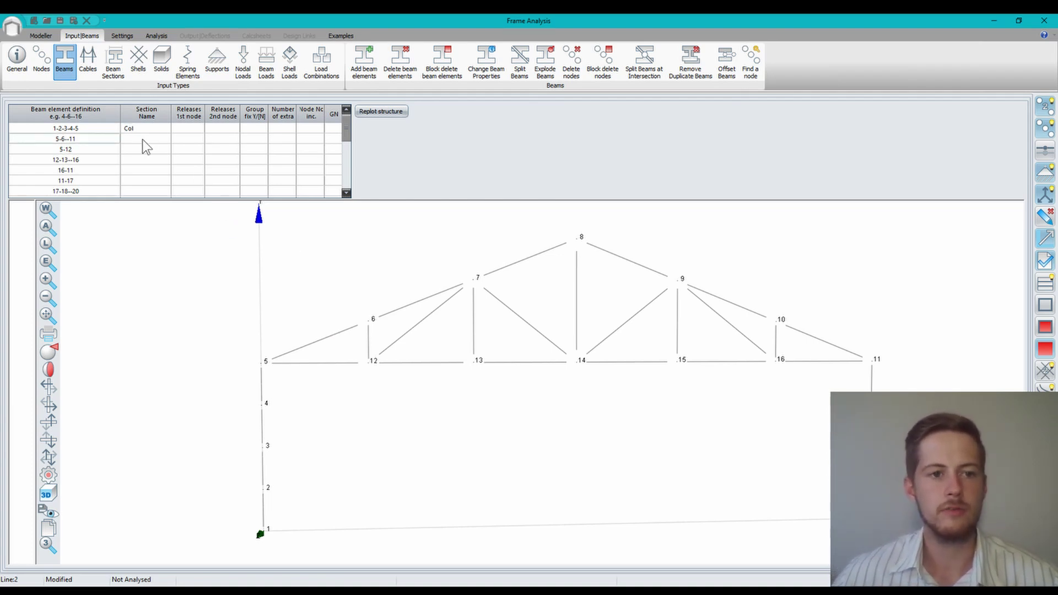
Assign the section name TCHORD to the top chord elements 5-6--11
left_click(141, 138)
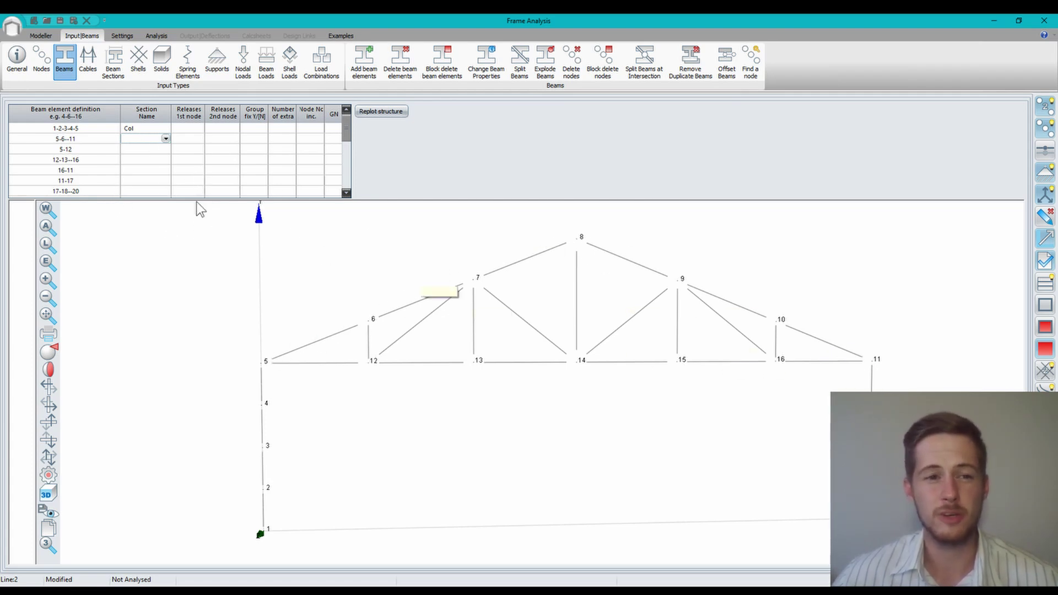
type("T")
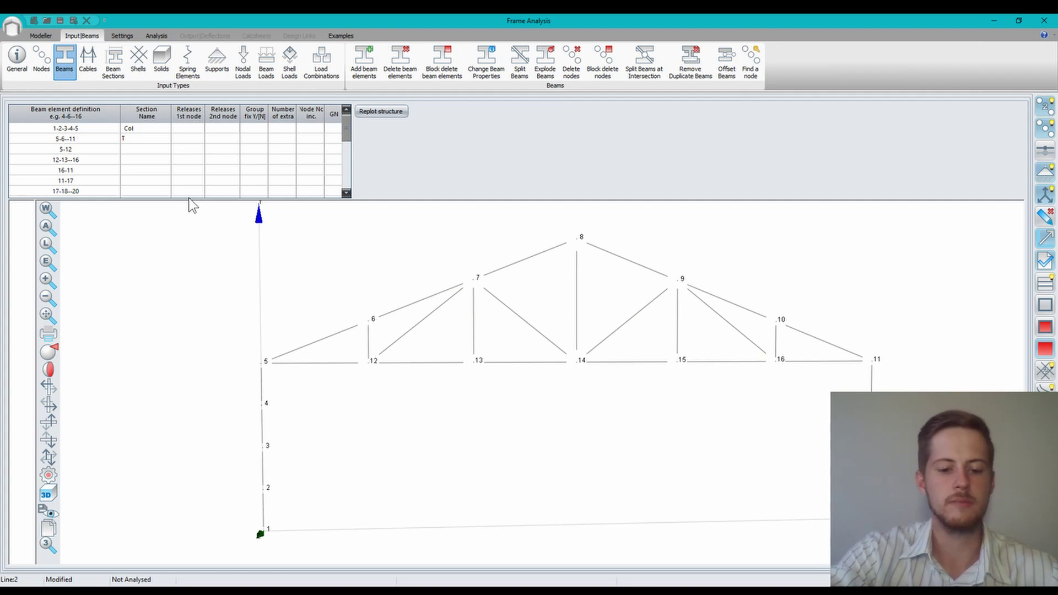
type("CHORD")
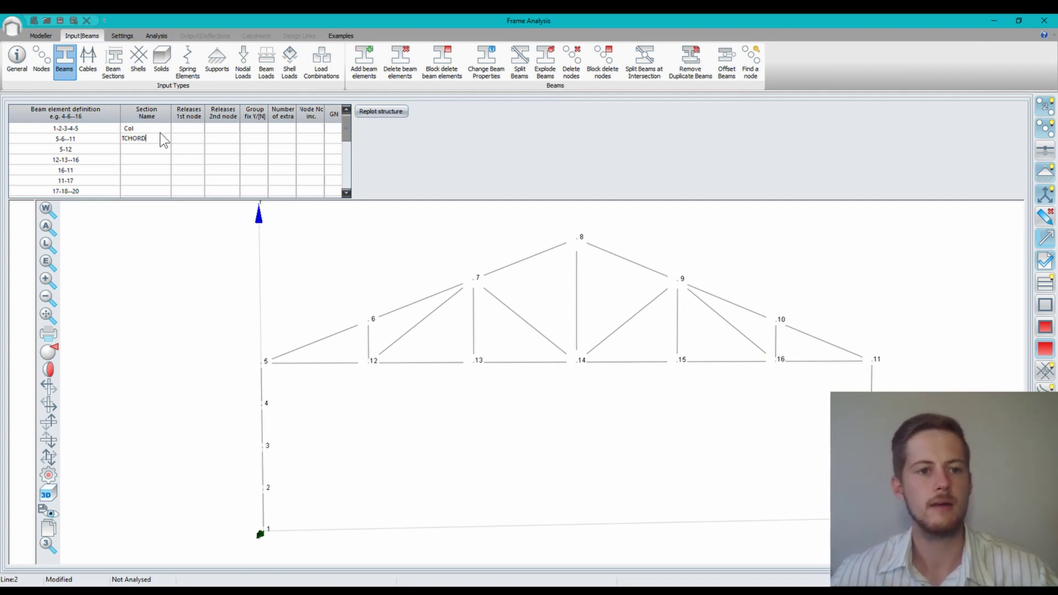
Assign the section name BCHORD to the bottom chord elements 5-12, 12-13--16 and 16-11
left_click(159, 148)
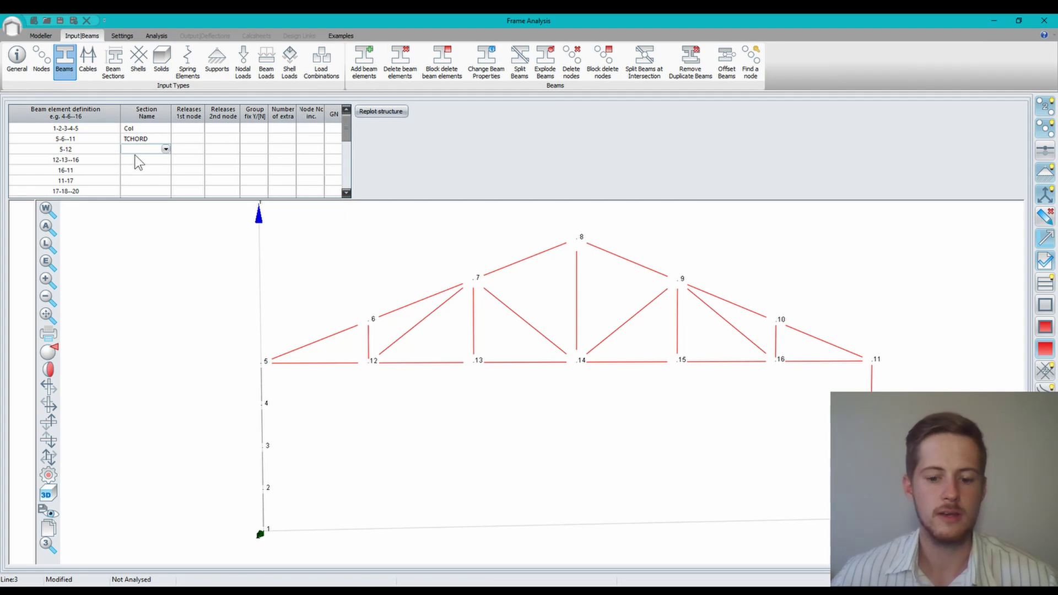
type("BCH")
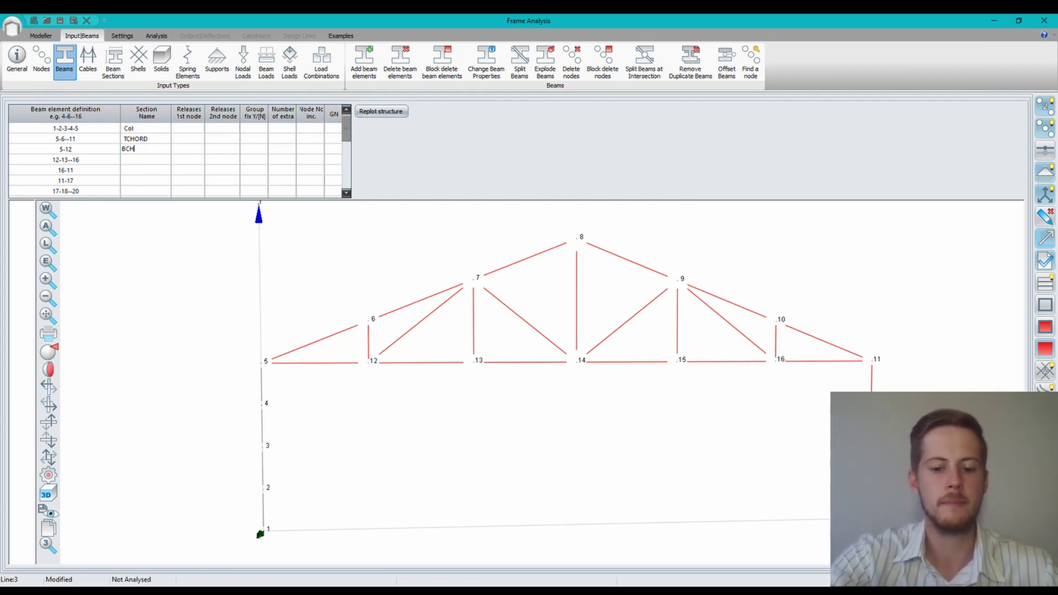
type("ORD")
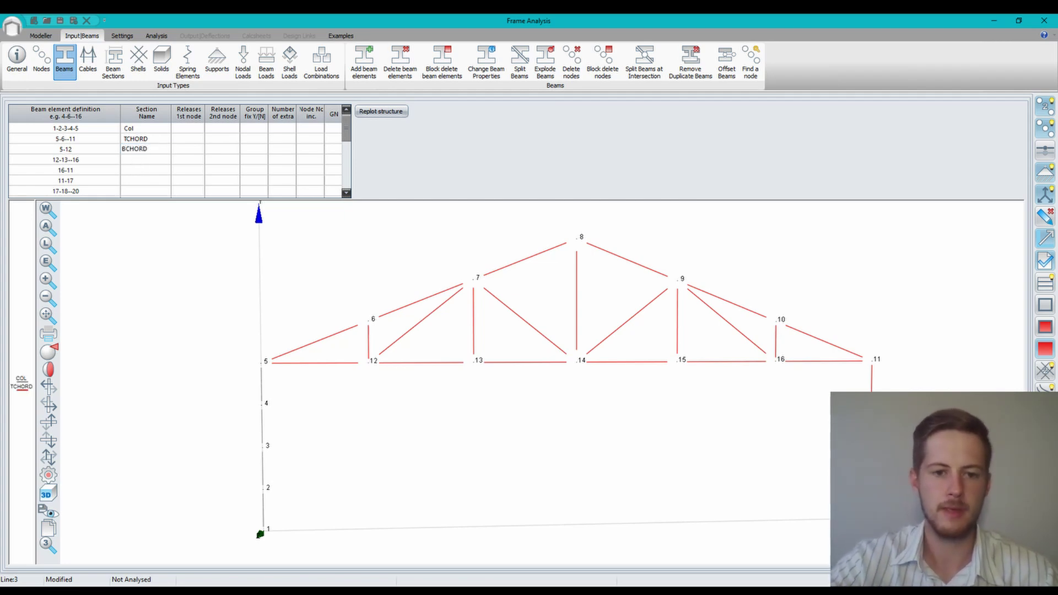
key("Return")
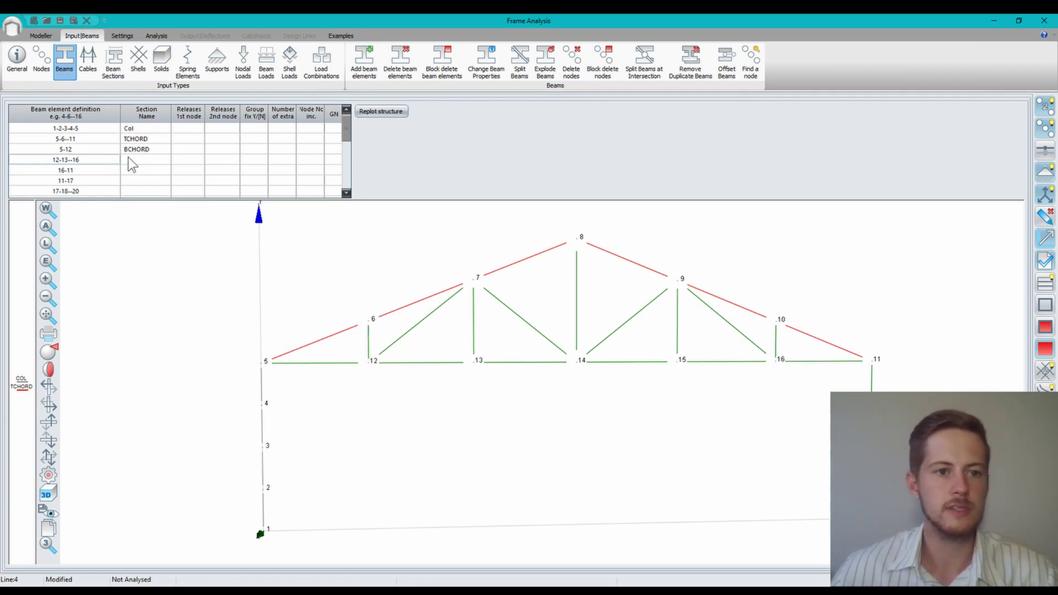
left_click(134, 160)
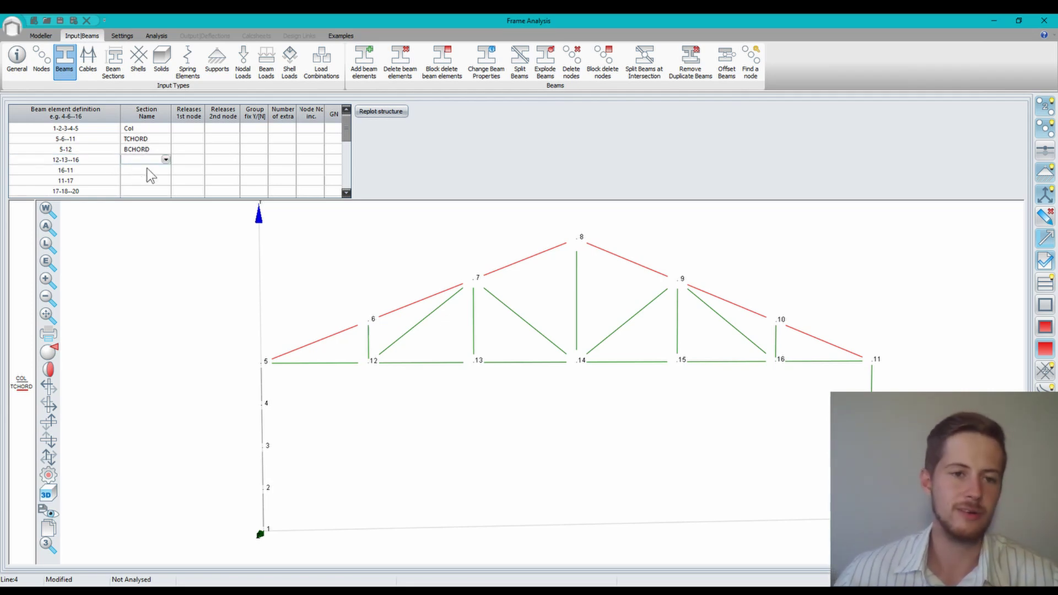
left_click(165, 160)
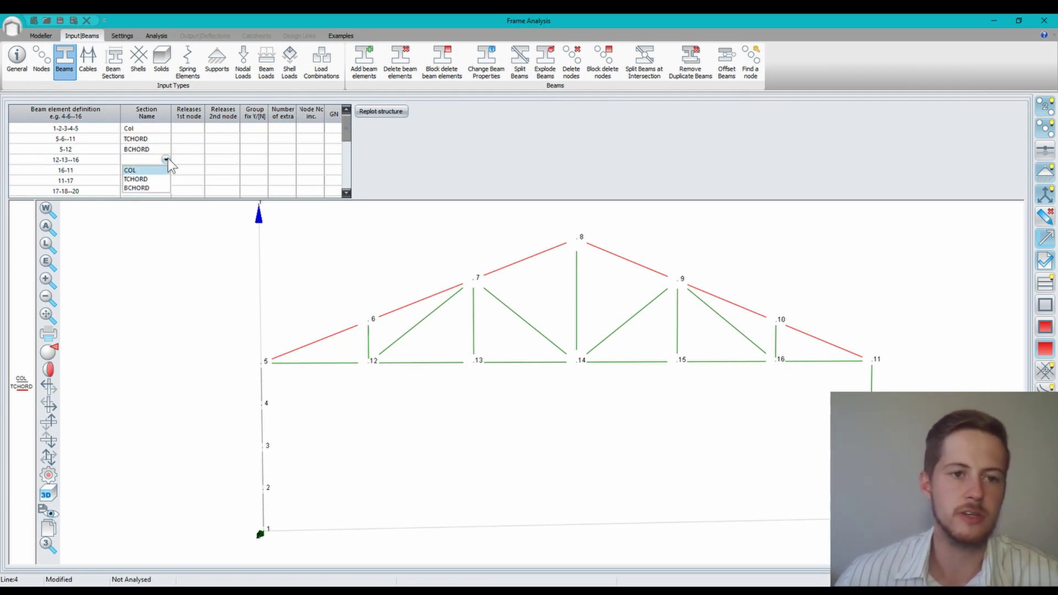
left_click(144, 188)
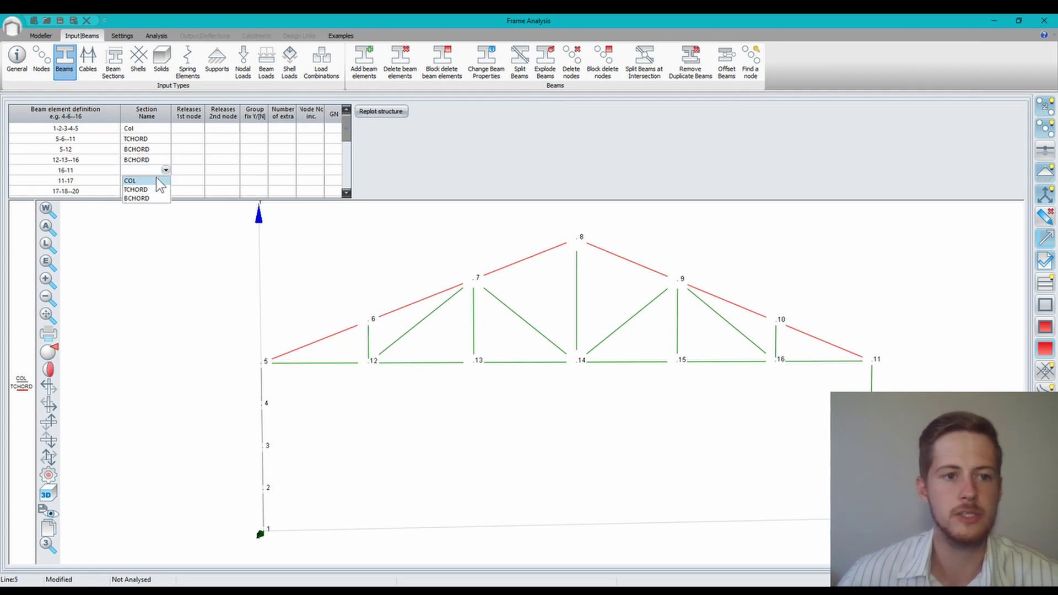
left_click(137, 198)
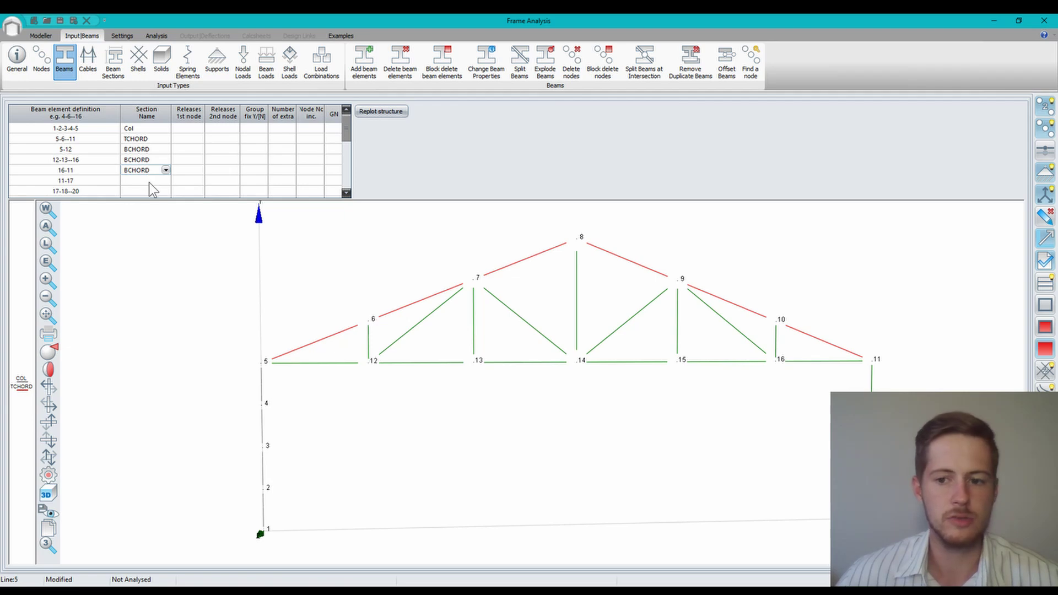
Assign the existing COL section to the second column's elements 11-17 and 17-18--20
left_click(165, 181)
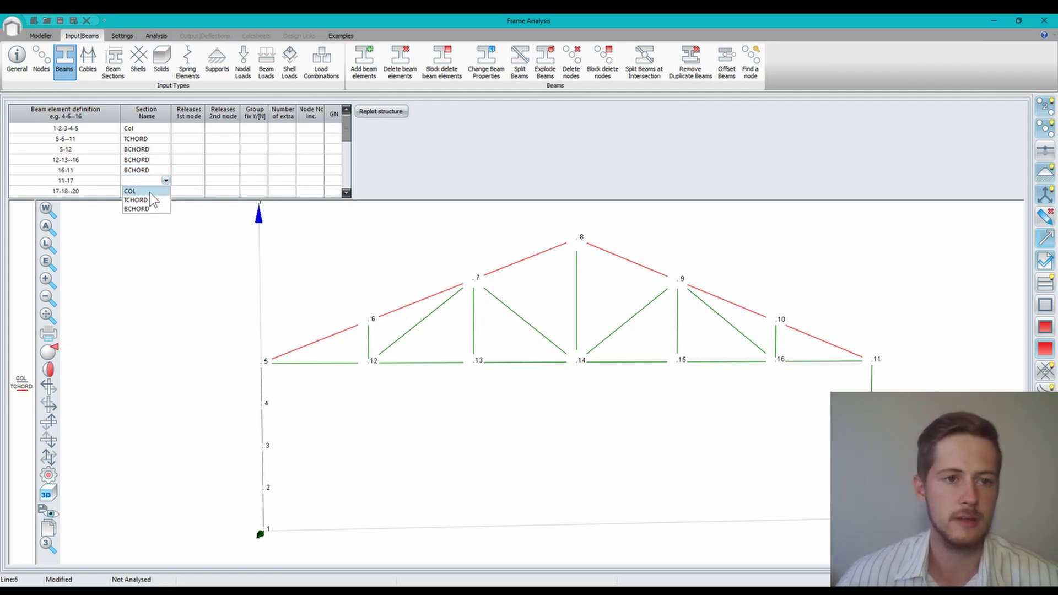
left_click(149, 191)
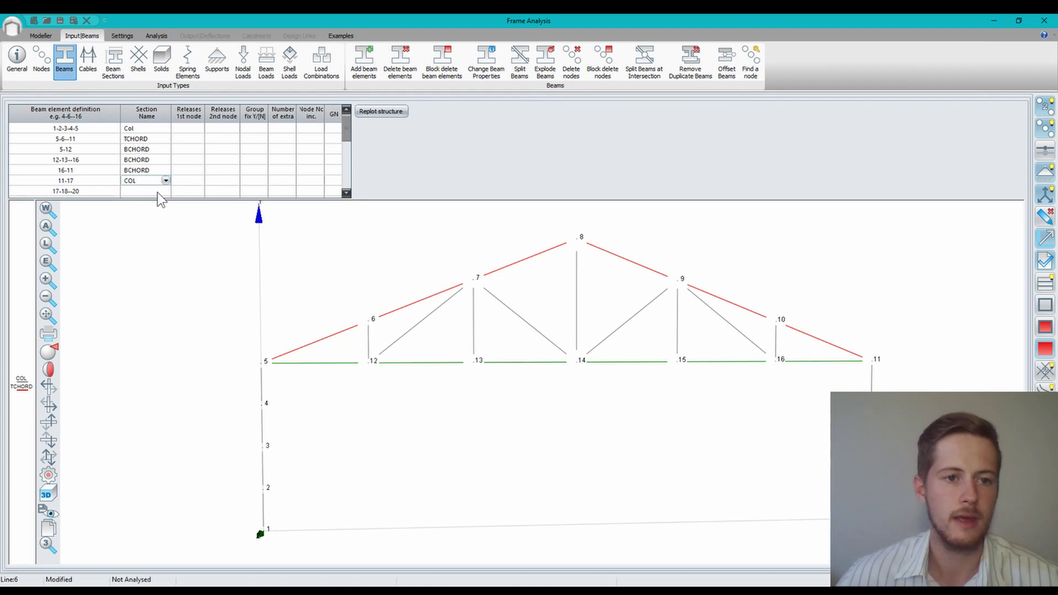
left_click(157, 192)
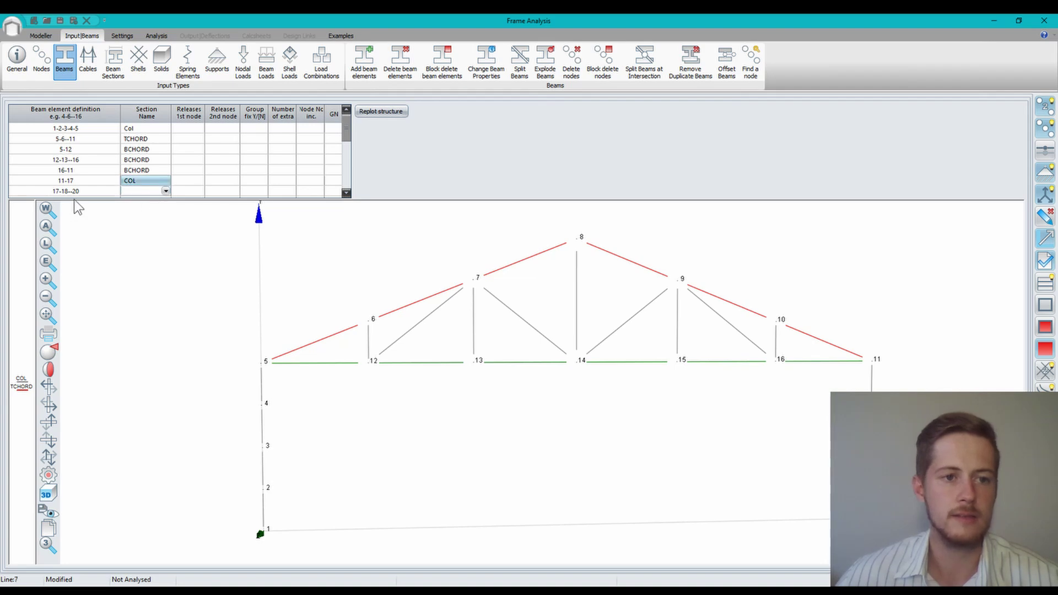
left_click(165, 191)
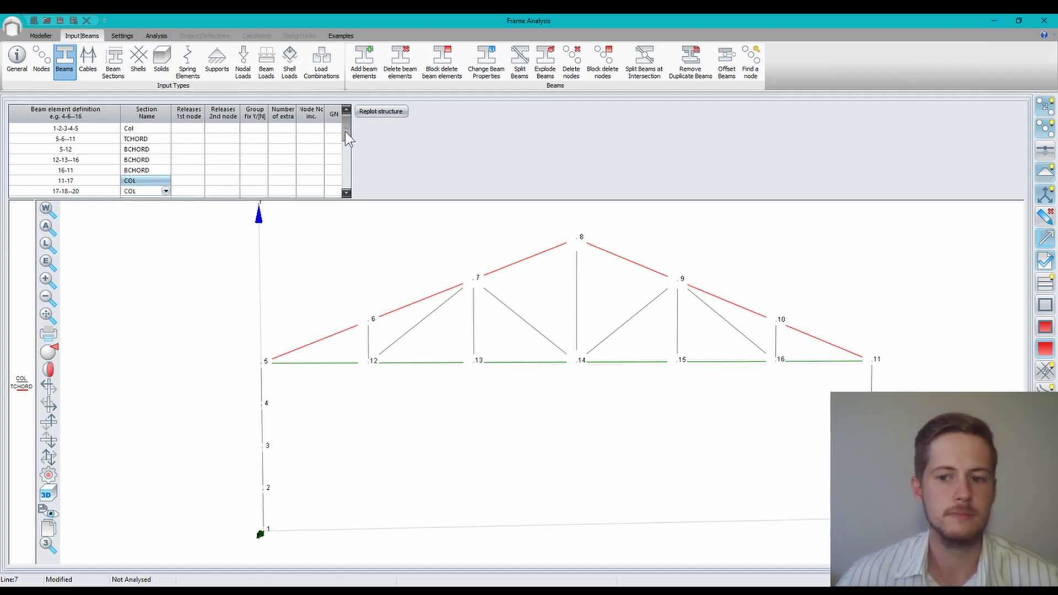
Assign the new section name DIAG to the vertical web element 6-12
left_click_drag(345, 131, 345, 143)
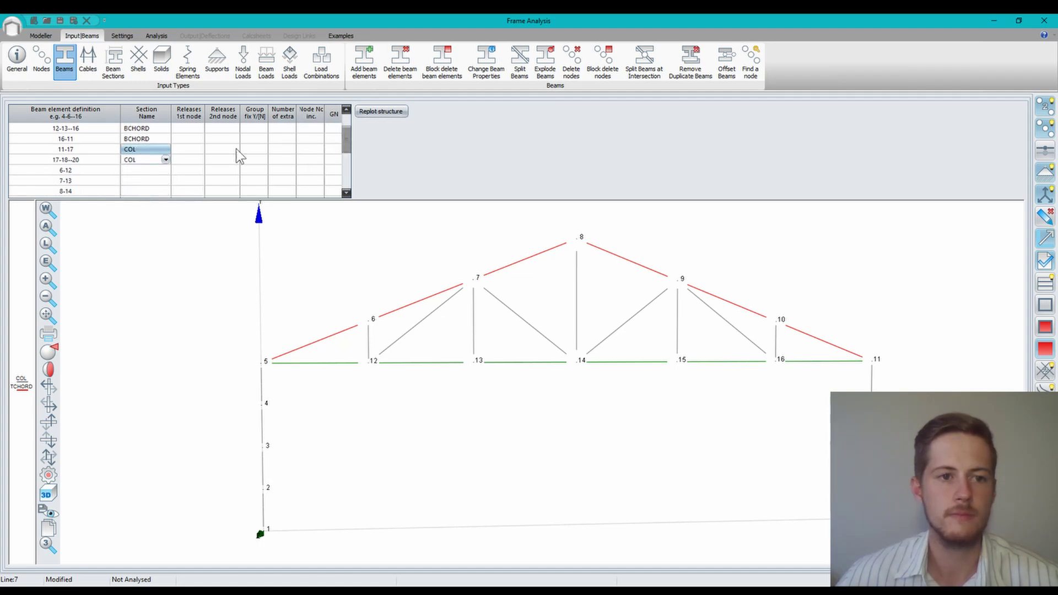
left_click(164, 171)
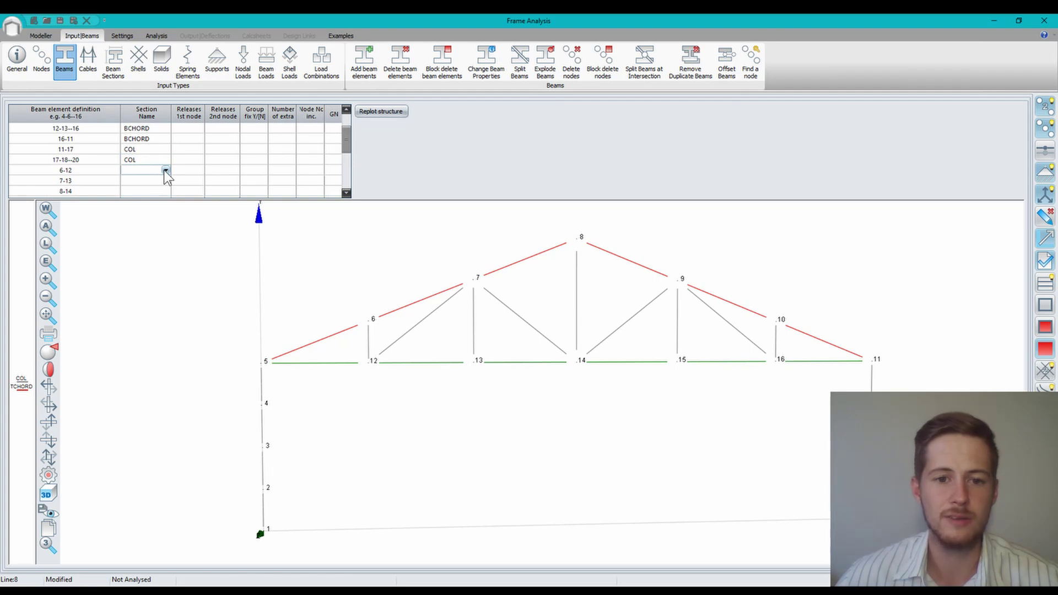
left_click(165, 171)
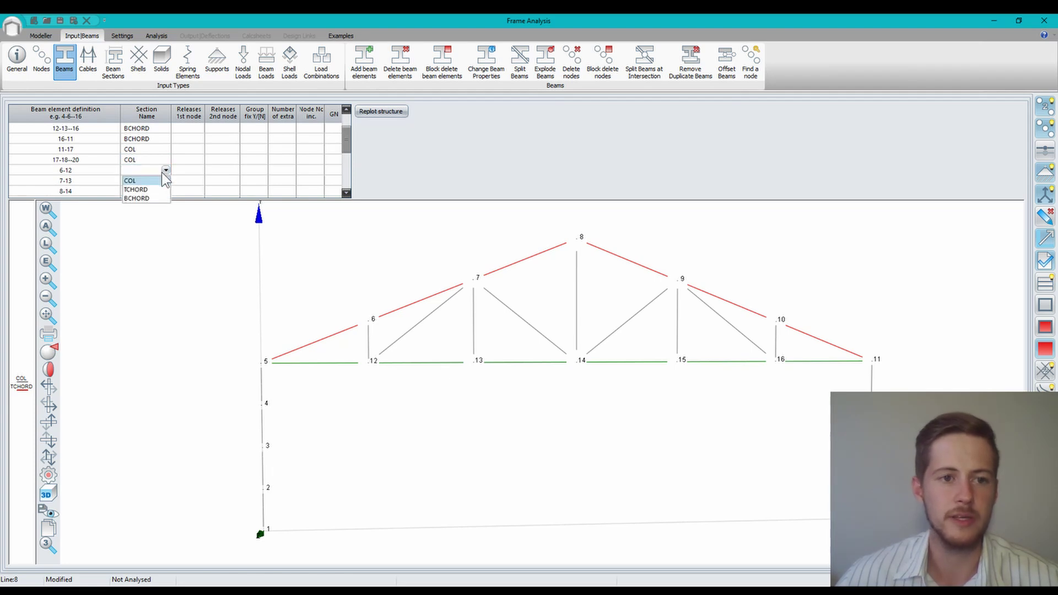
left_click(151, 170)
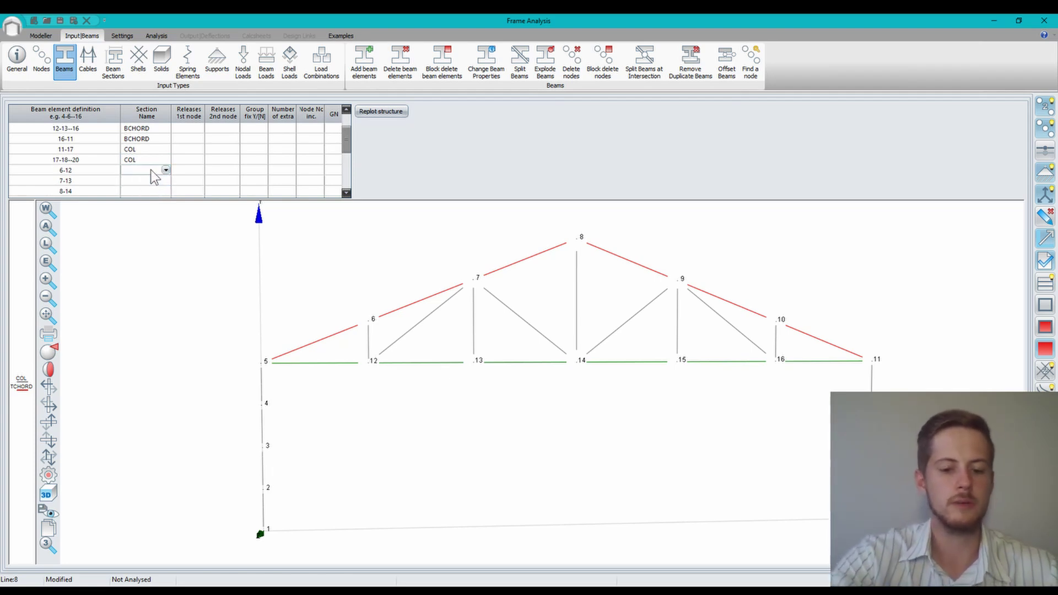
type("DIAG")
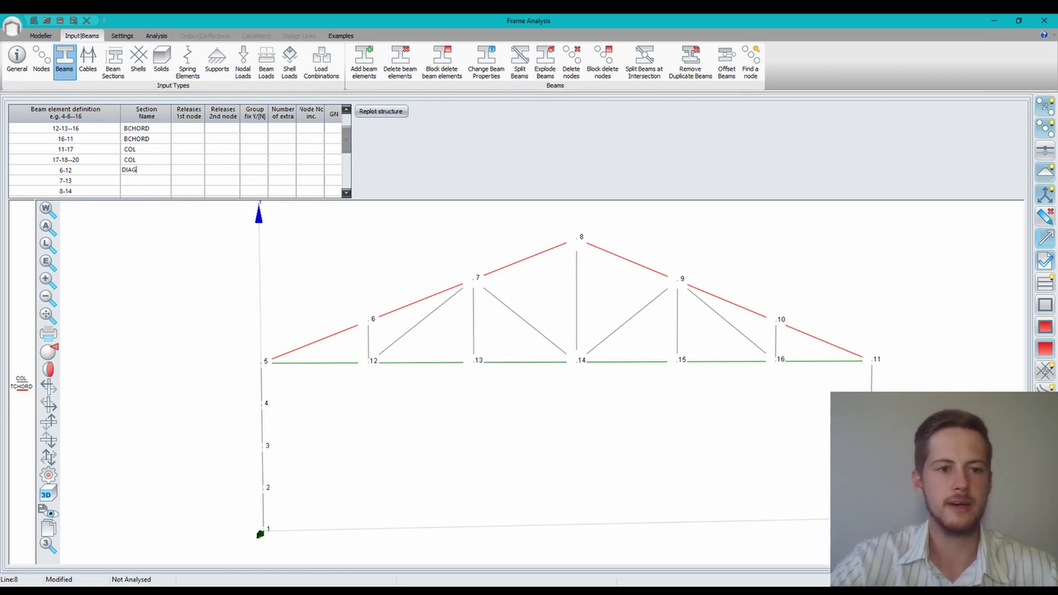
Assign the existing DIAG section to the vertical web elements 7-13 and 8-14
left_click(140, 181)
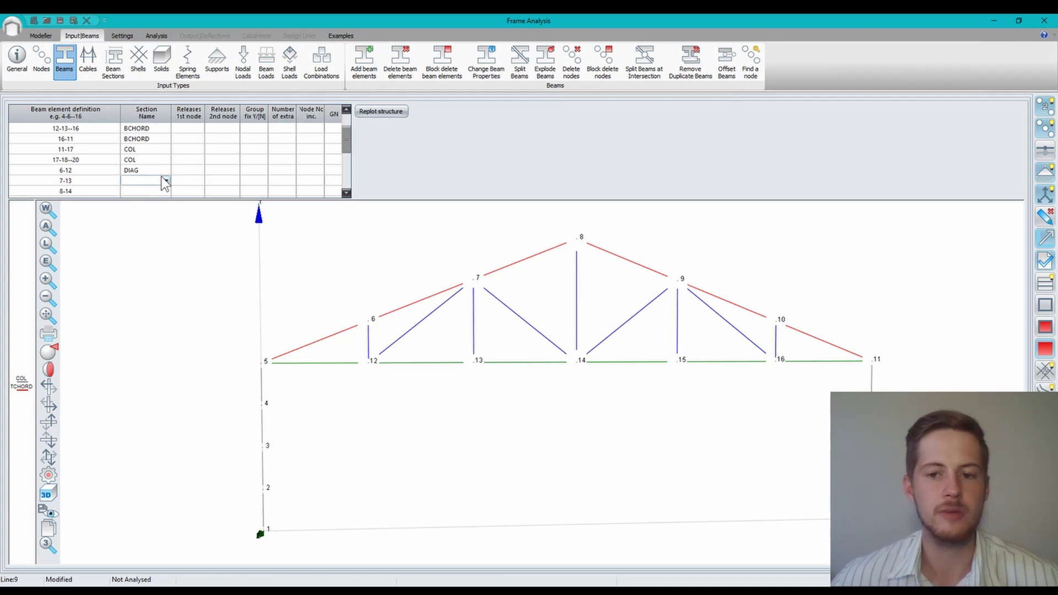
left_click(165, 181)
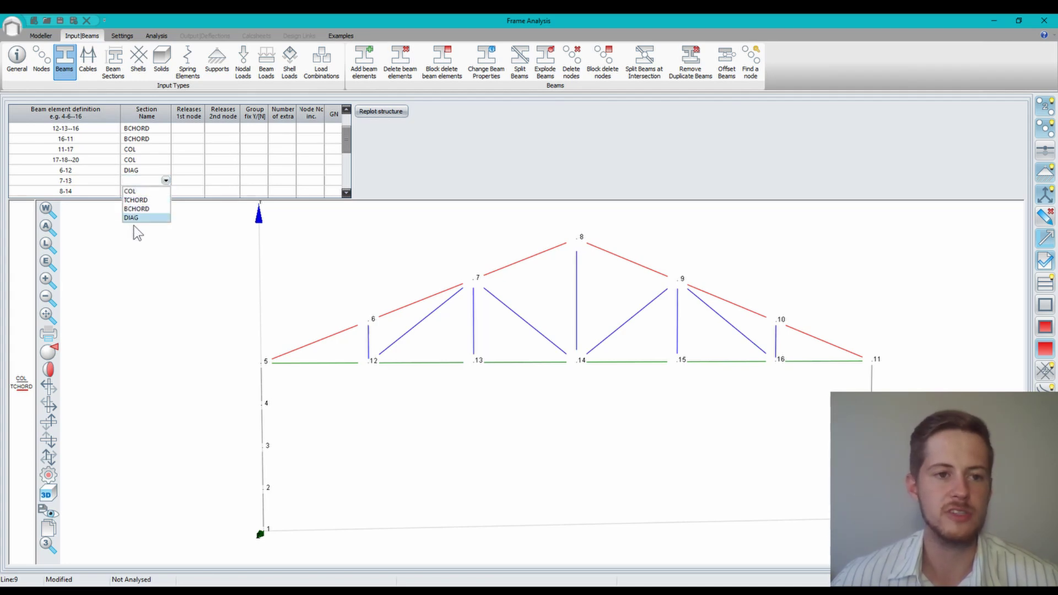
left_click(140, 216)
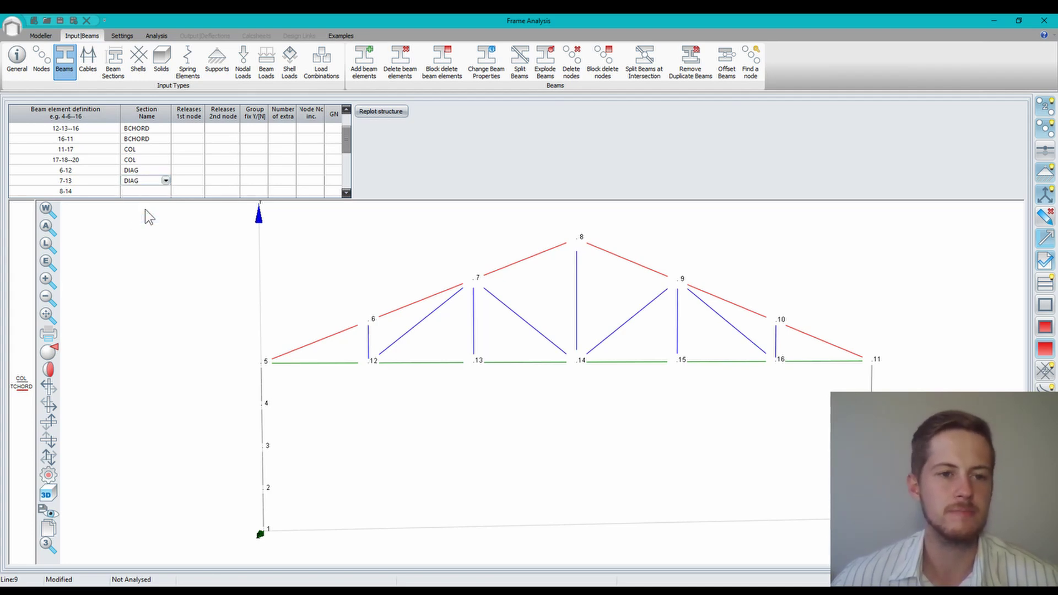
left_click(165, 191)
left_click(165, 191)
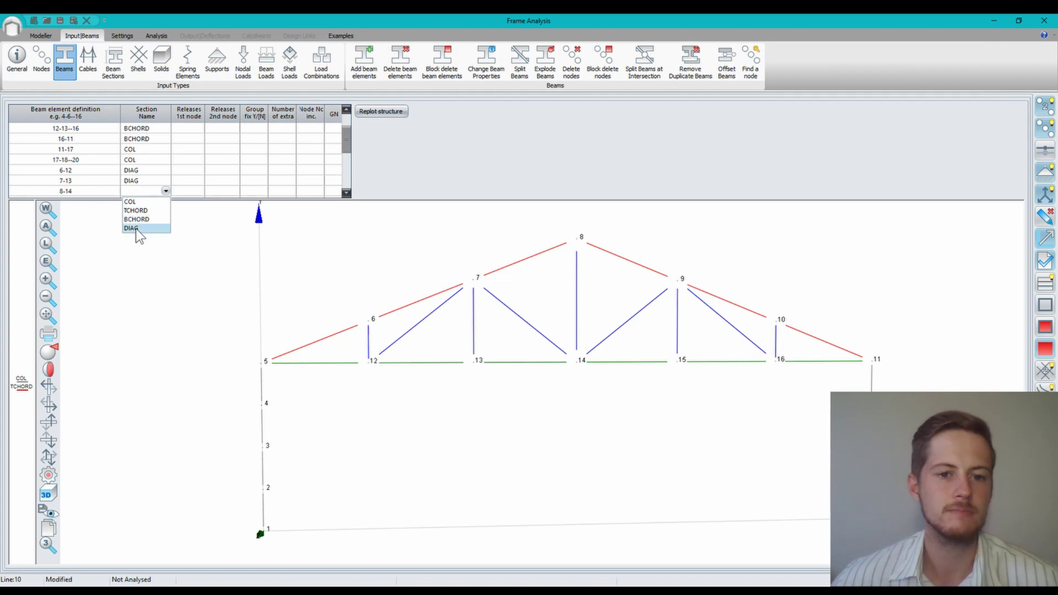
left_click(140, 230)
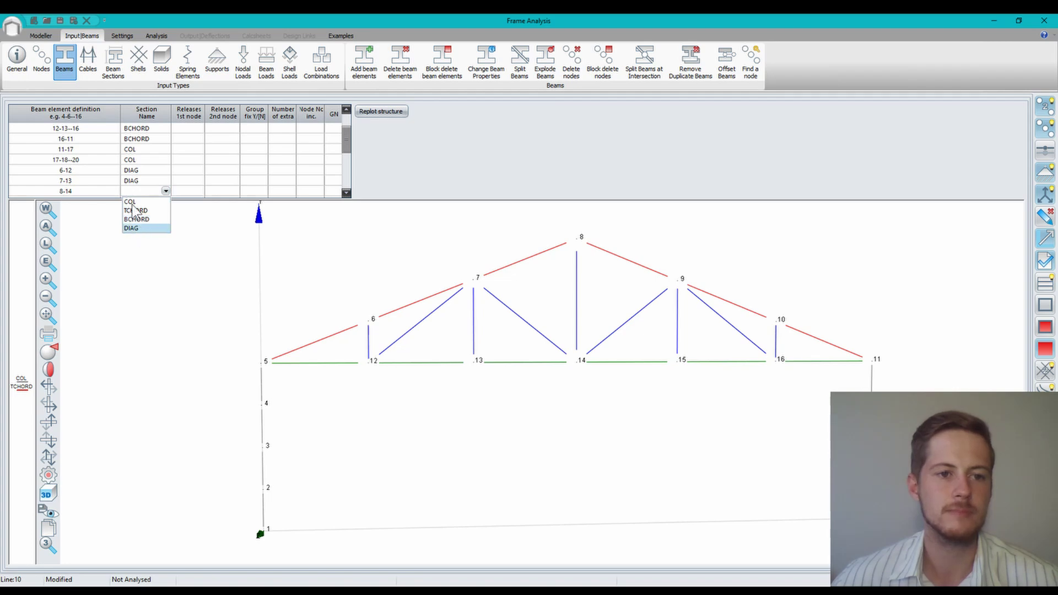
Assign the existing DIAG section to web elements 9-15 and 10-16 and to the diagonals 12-7-14-9-16
left_click(155, 187)
left_click(166, 180)
left_click(165, 180)
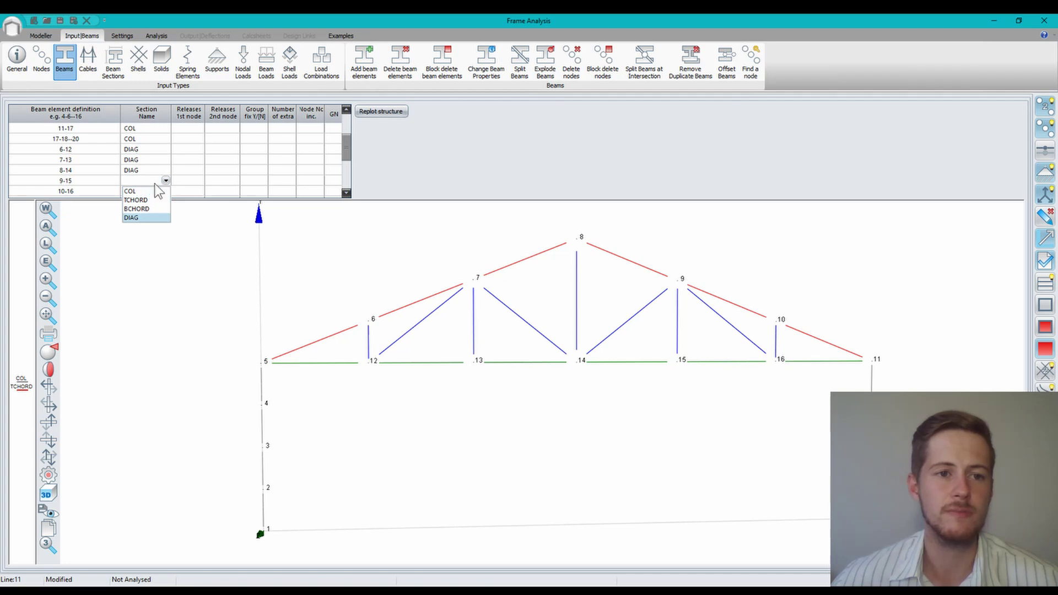
left_click(165, 190)
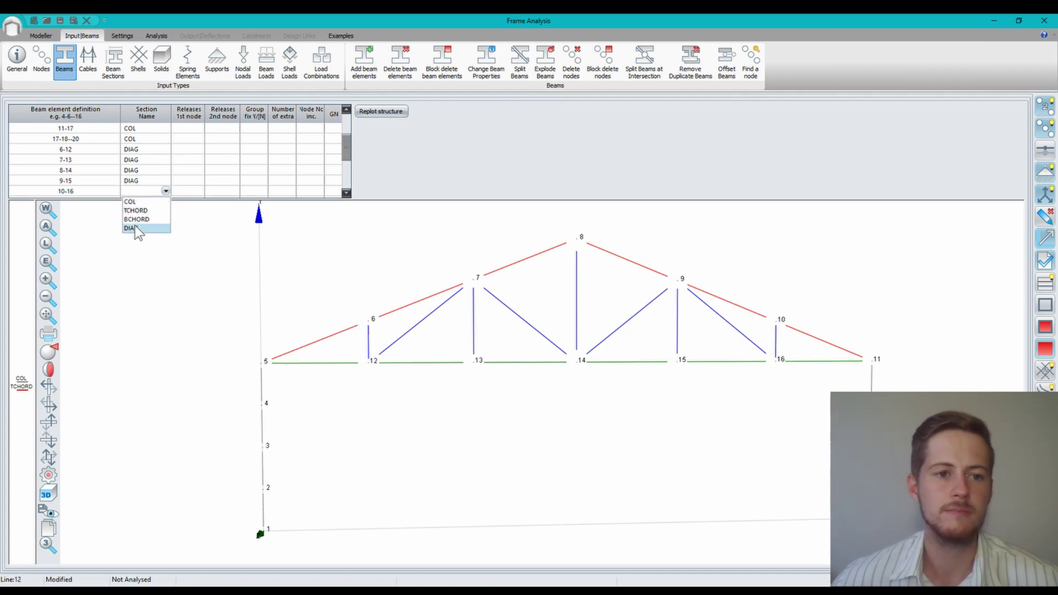
left_click(134, 227)
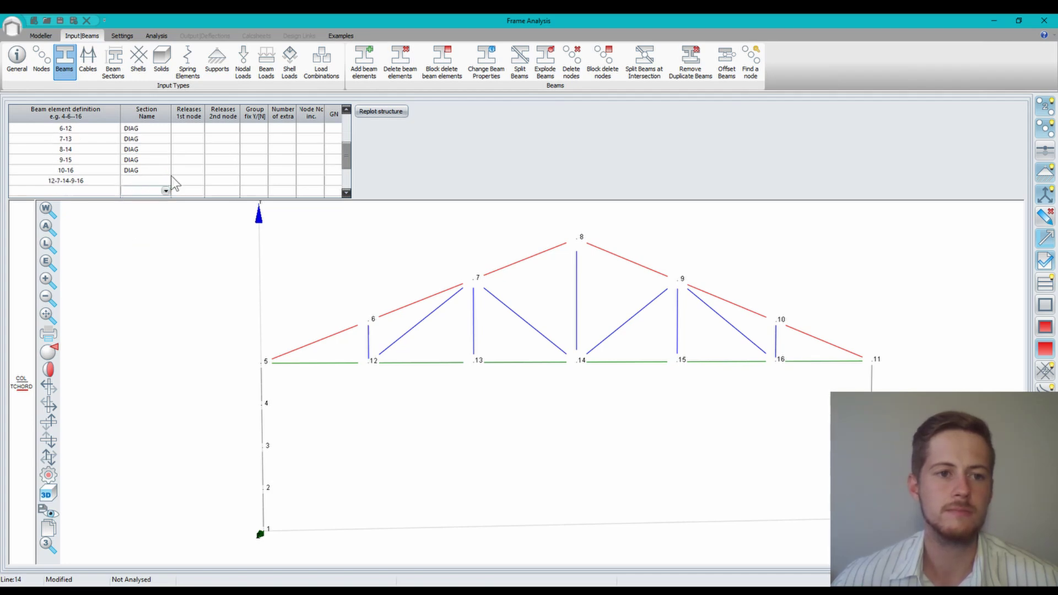
left_click(168, 182)
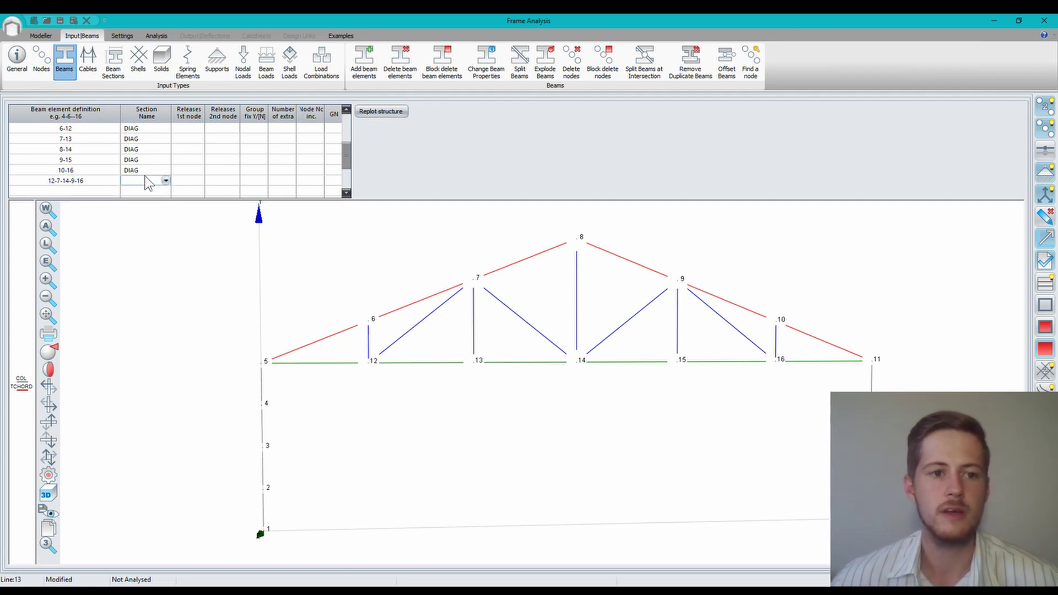
left_click(165, 180)
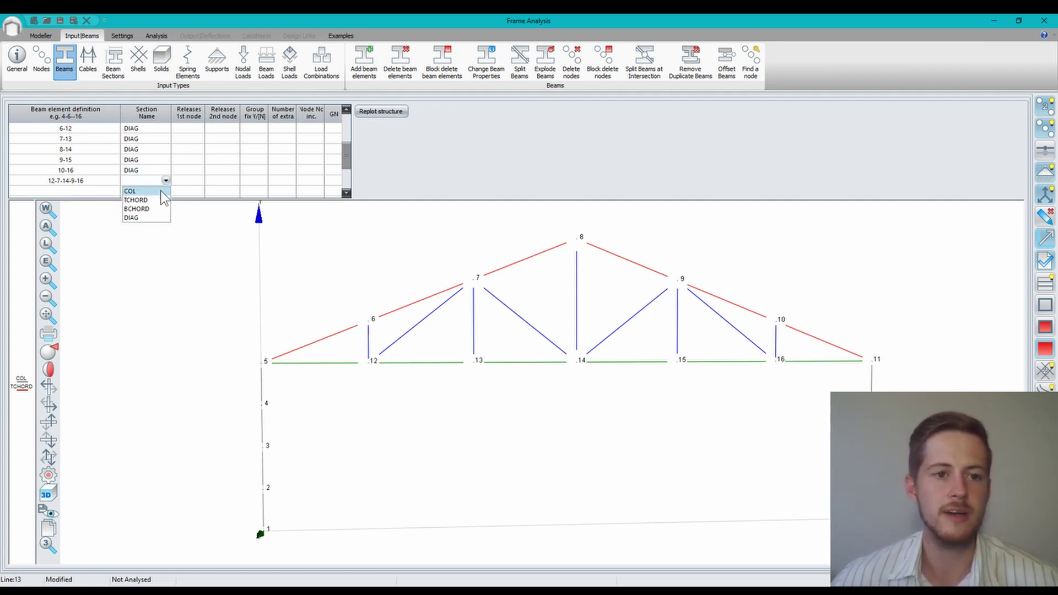
left_click(132, 218)
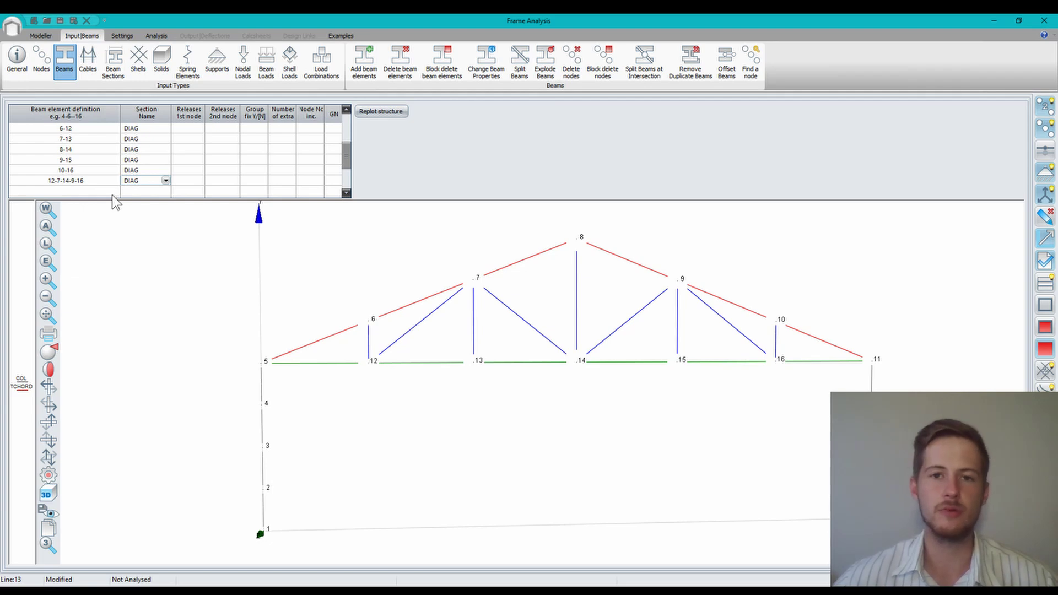
Fill the beam sections table with the section names COL, TCHORD, BCHORD and DIAG
left_click(113, 78)
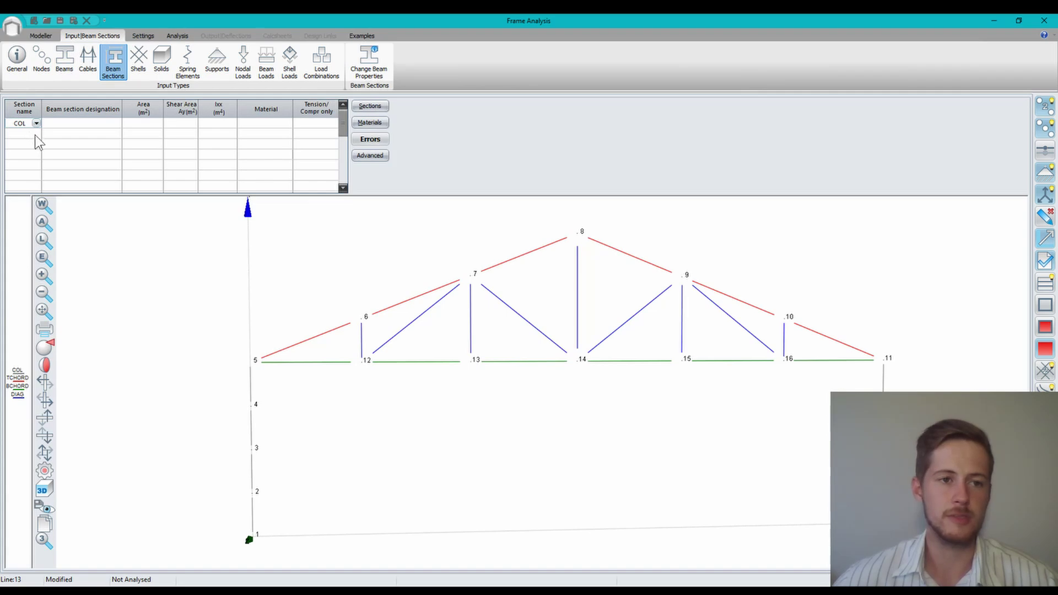
left_click(37, 134)
left_click(37, 133)
left_click(34, 146)
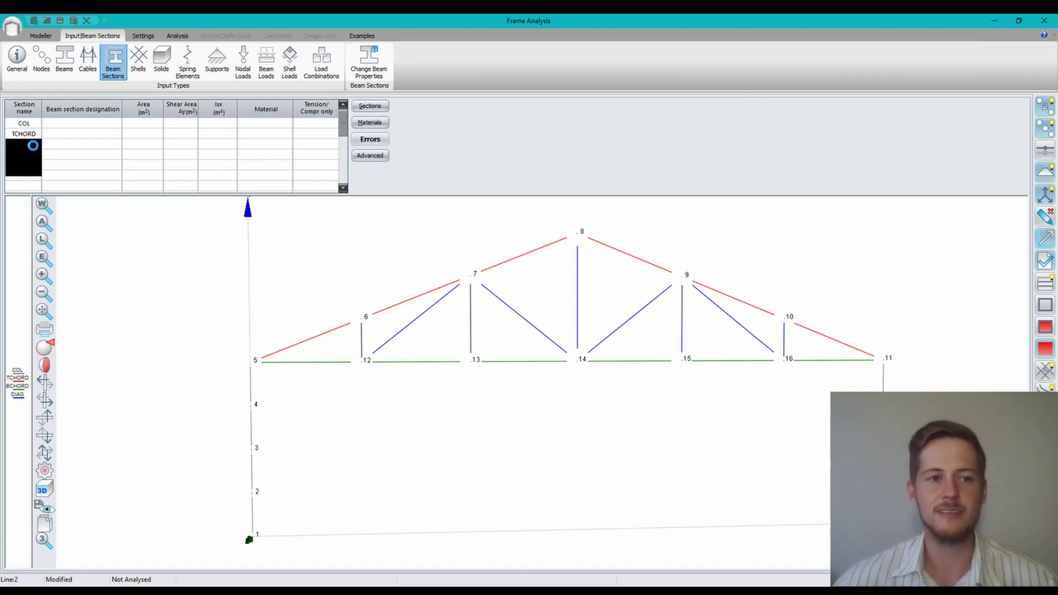
left_click(36, 145)
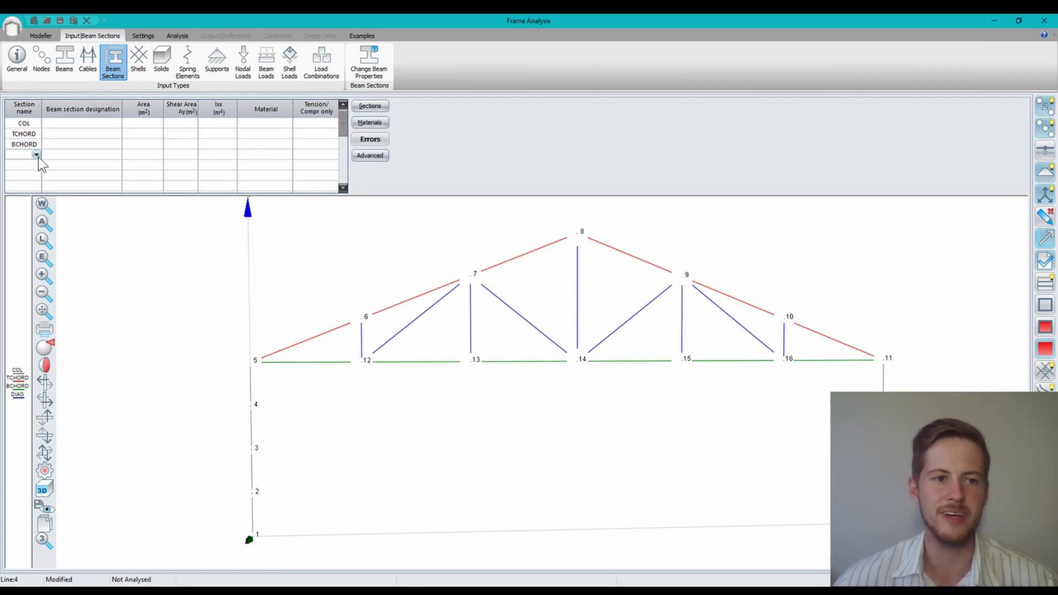
left_click(37, 155)
left_click(19, 193)
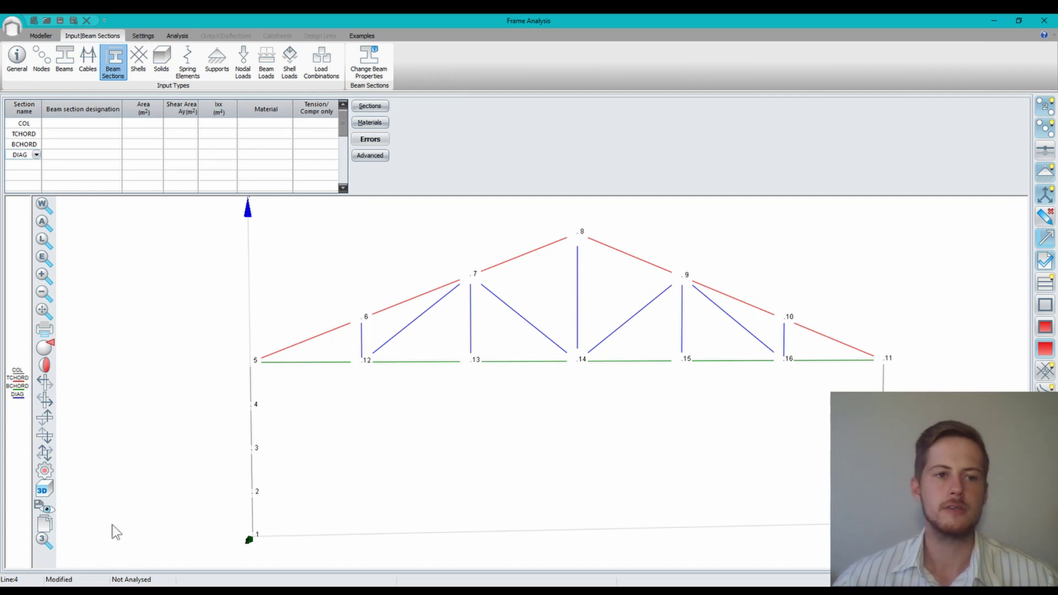
Give the COL section the steel I-profile 254x146x31 from the section database
left_click(115, 127)
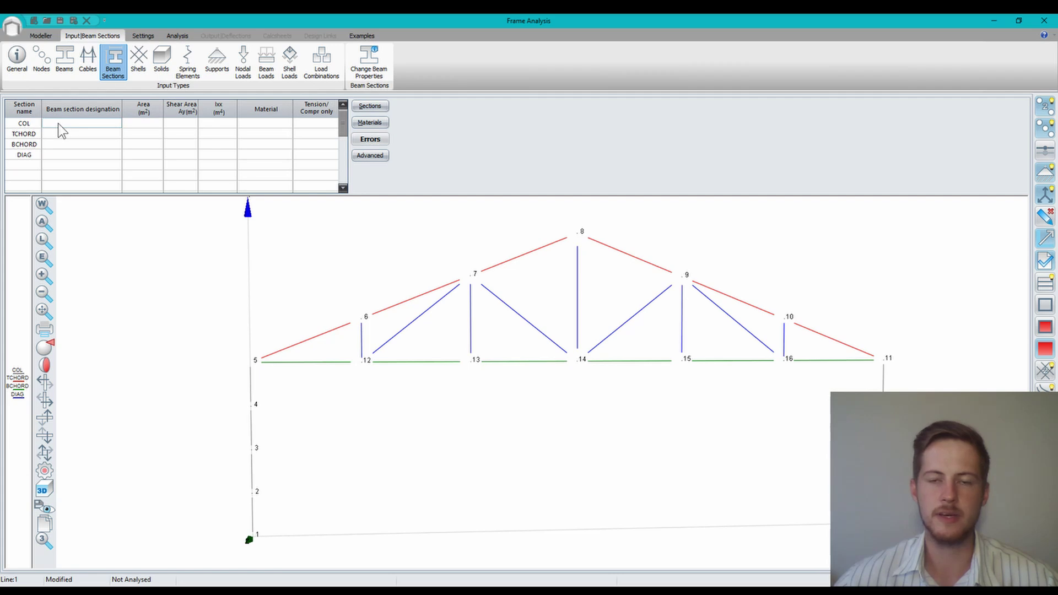
left_click(372, 108)
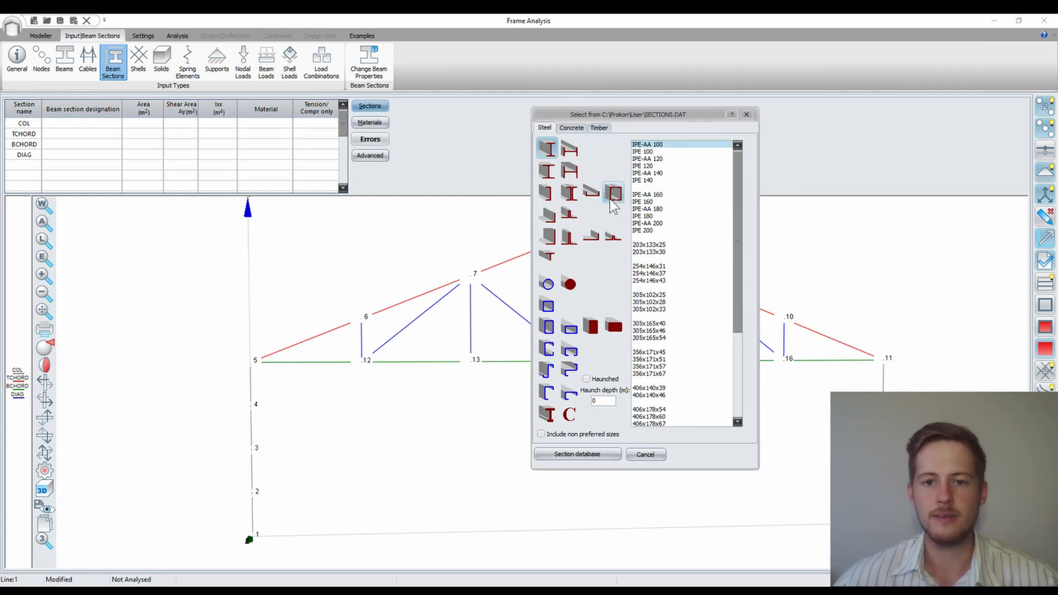
double_click(649, 266)
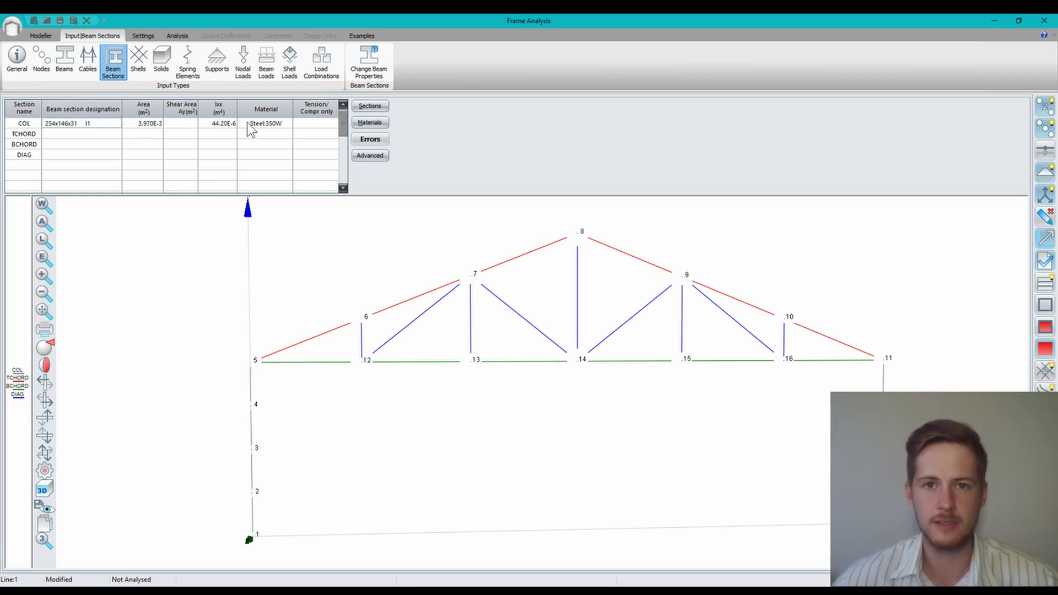
Show the members in 3D rendering and examine the column's profile and orientation up close
left_click(52, 494)
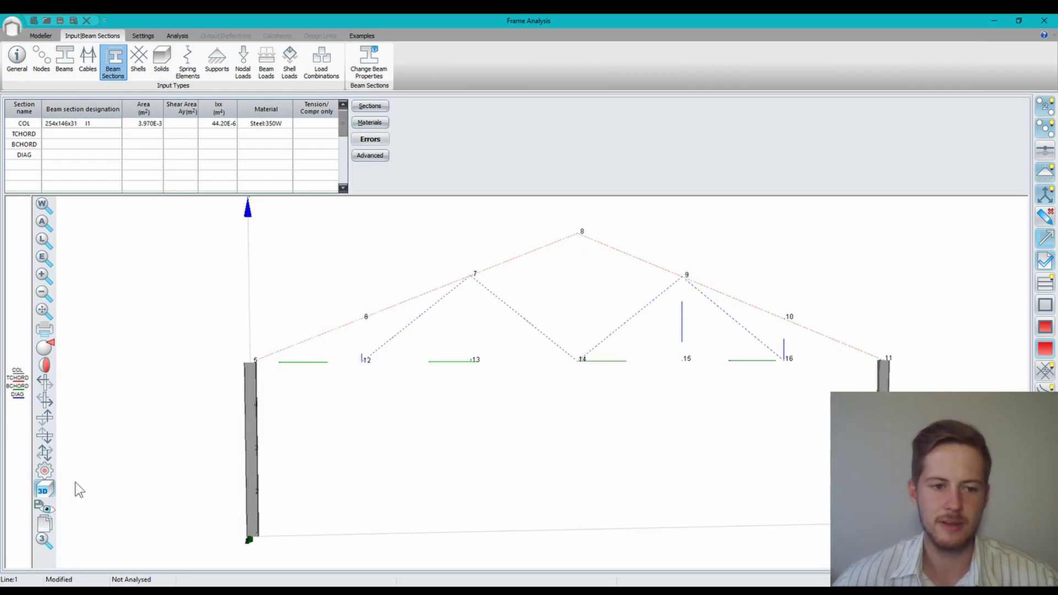
scroll(284, 444, "up", 2)
middle_click_drag(305, 428, 362, 375)
scroll(439, 356, "up", 2)
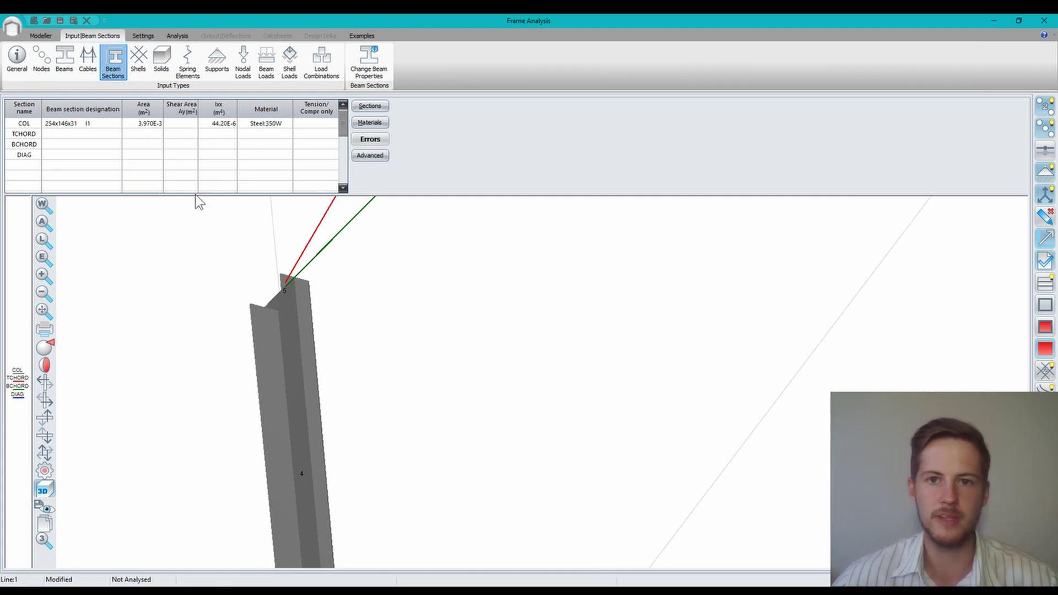
scroll(314, 262, "down", 5)
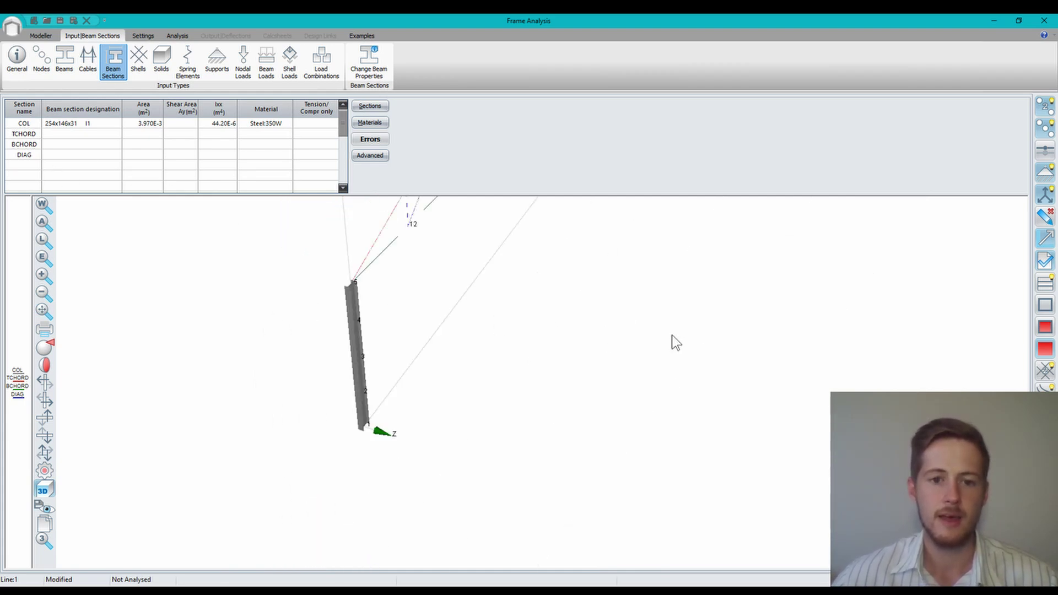
middle_click_drag(647, 451, 695, 402)
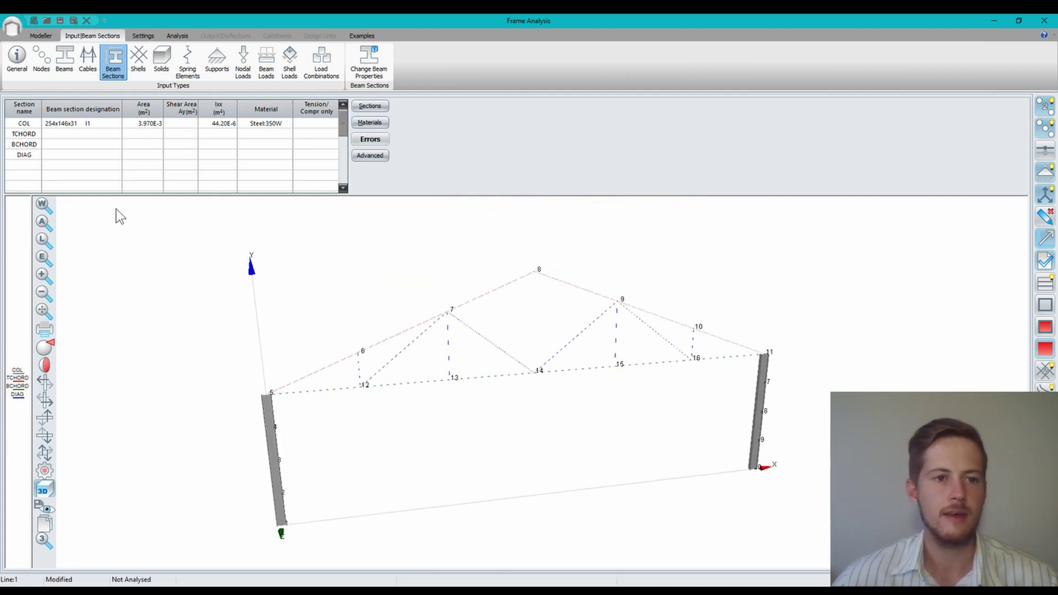
Give the TCHORD section the rectangular timber profile 73x73 in SA Pine
left_click(68, 136)
left_click(369, 105)
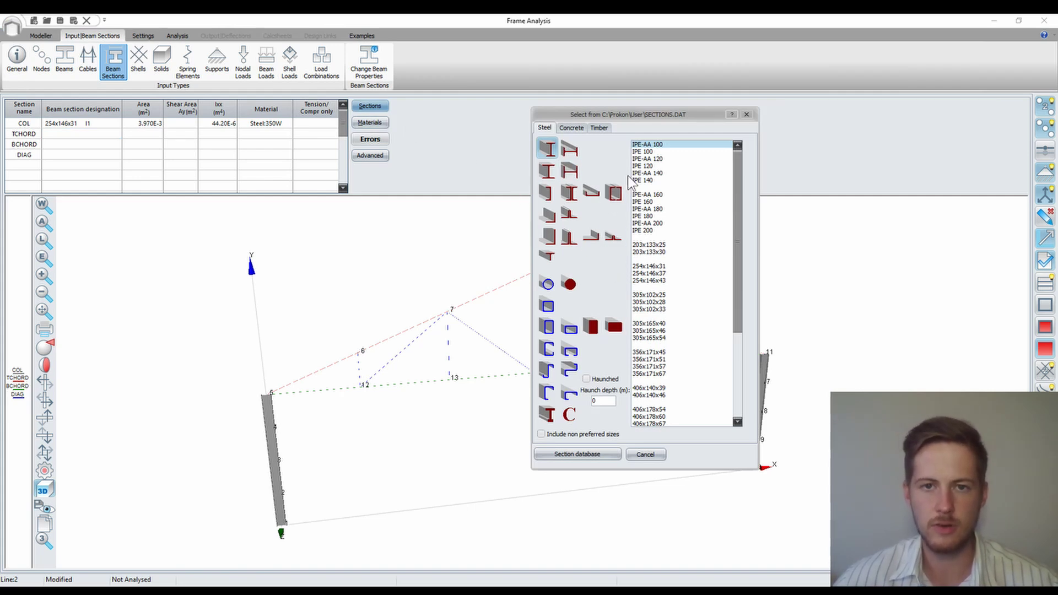
left_click(573, 129)
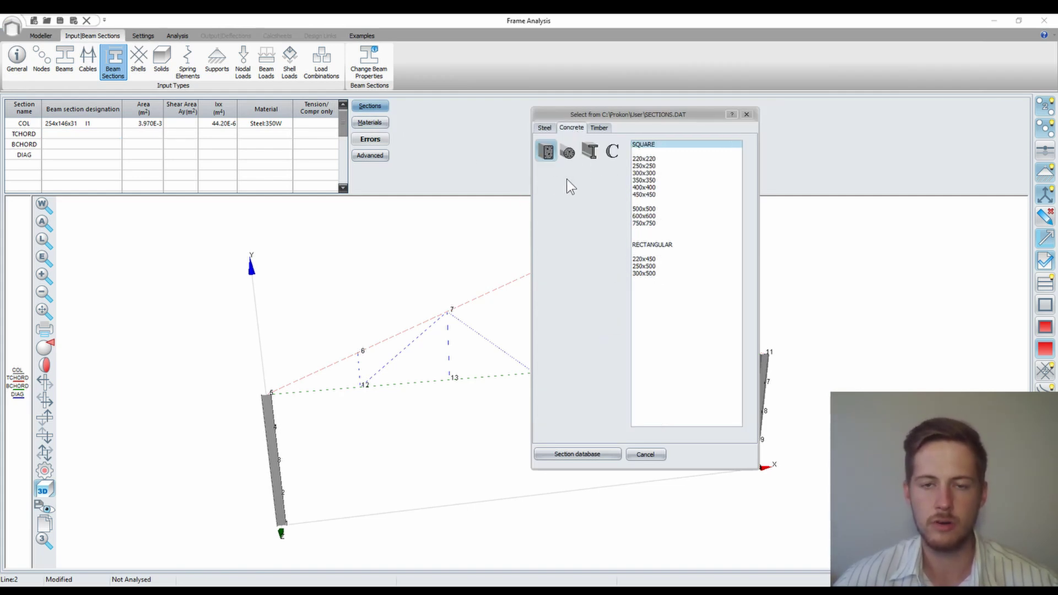
left_click(598, 129)
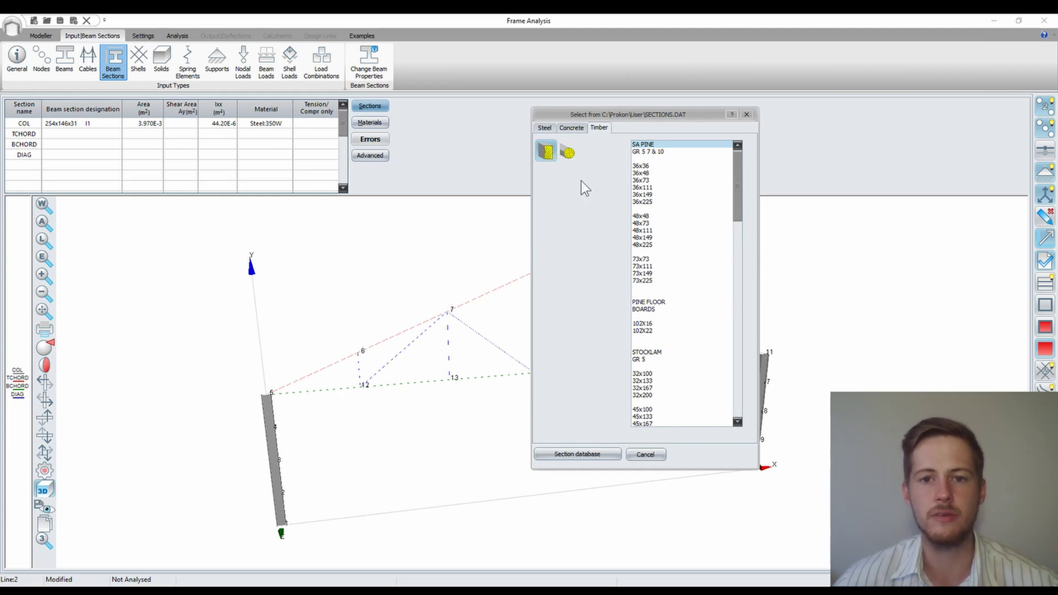
double_click(641, 259)
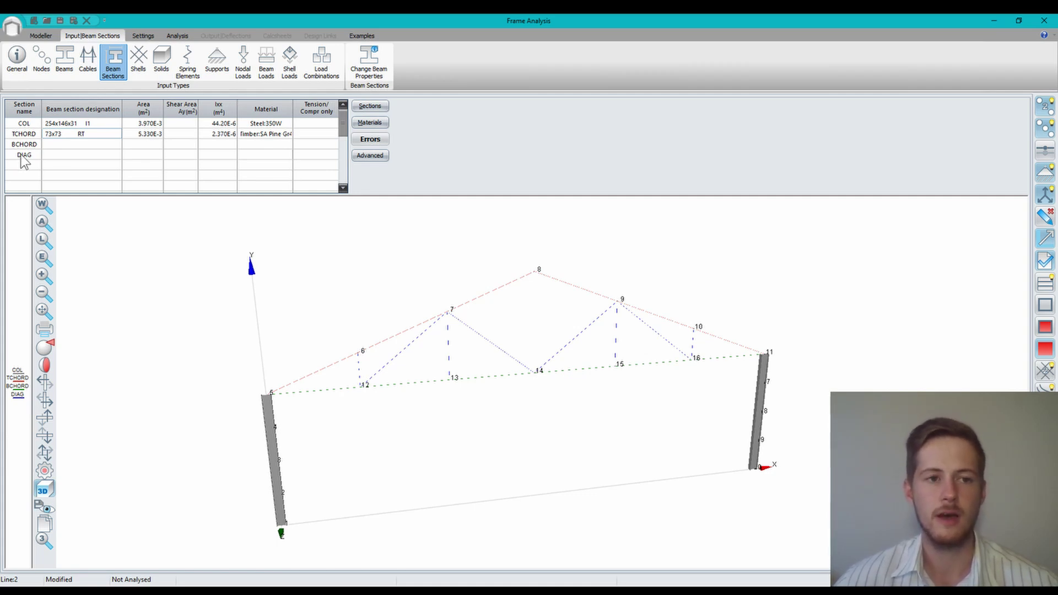
Give the BCHORD section the steel H-profile 254x254x73
left_click(107, 145)
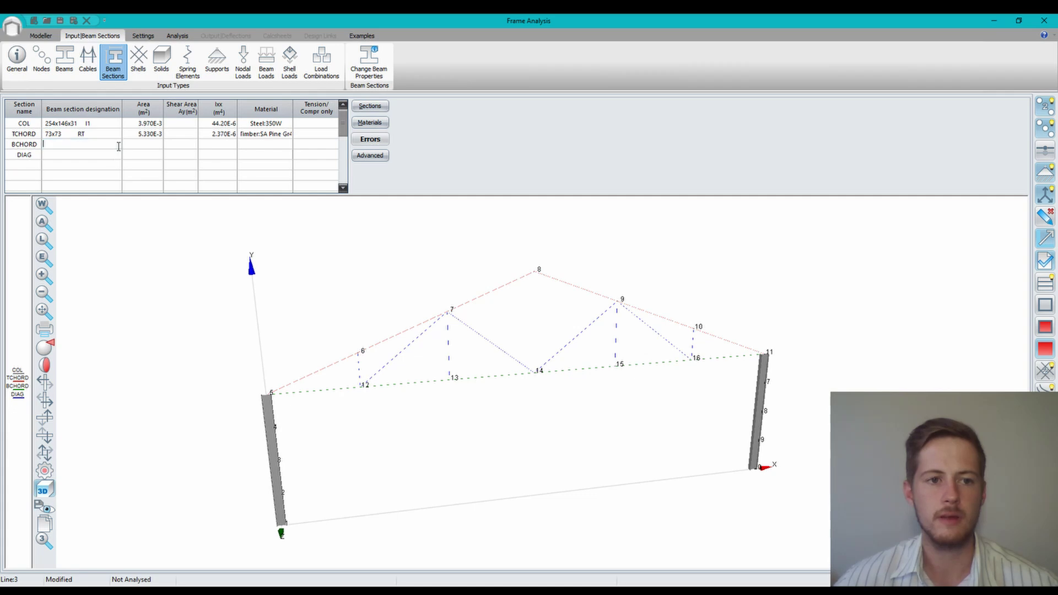
left_click(357, 106)
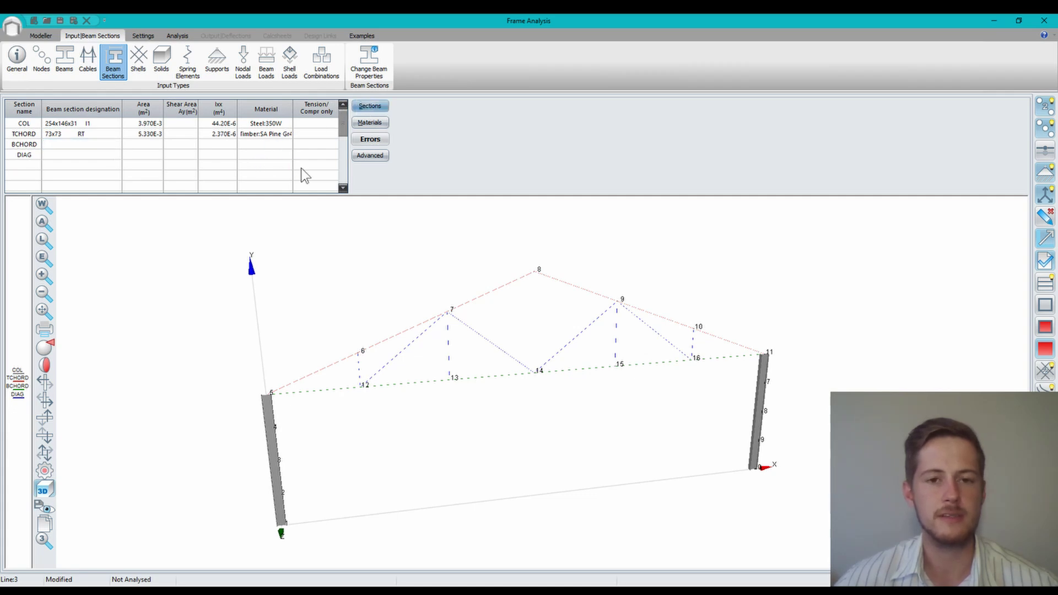
left_click(370, 106)
left_click(545, 128)
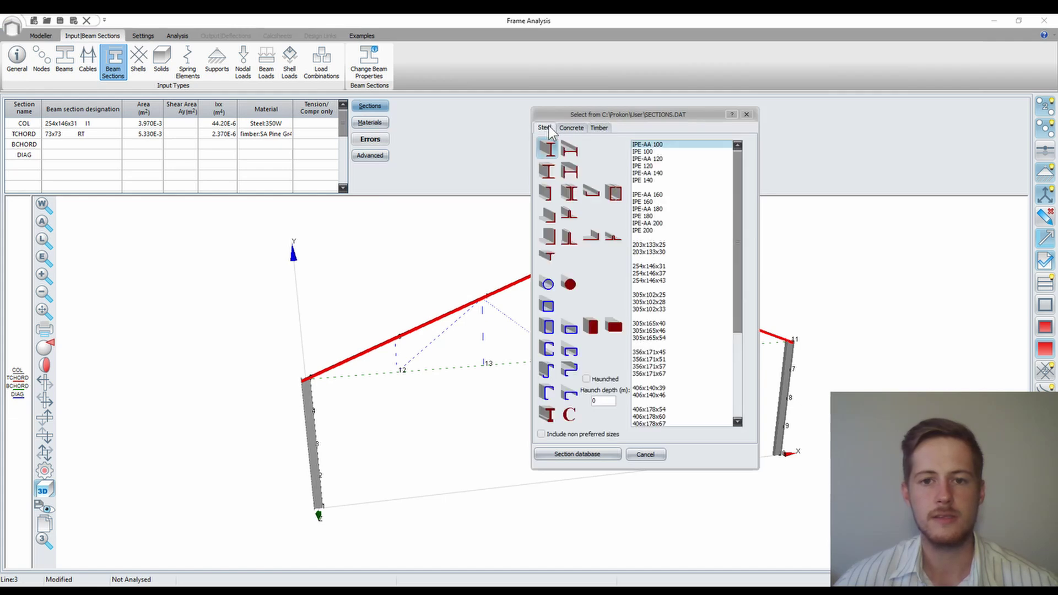
left_click(557, 174)
double_click(658, 216)
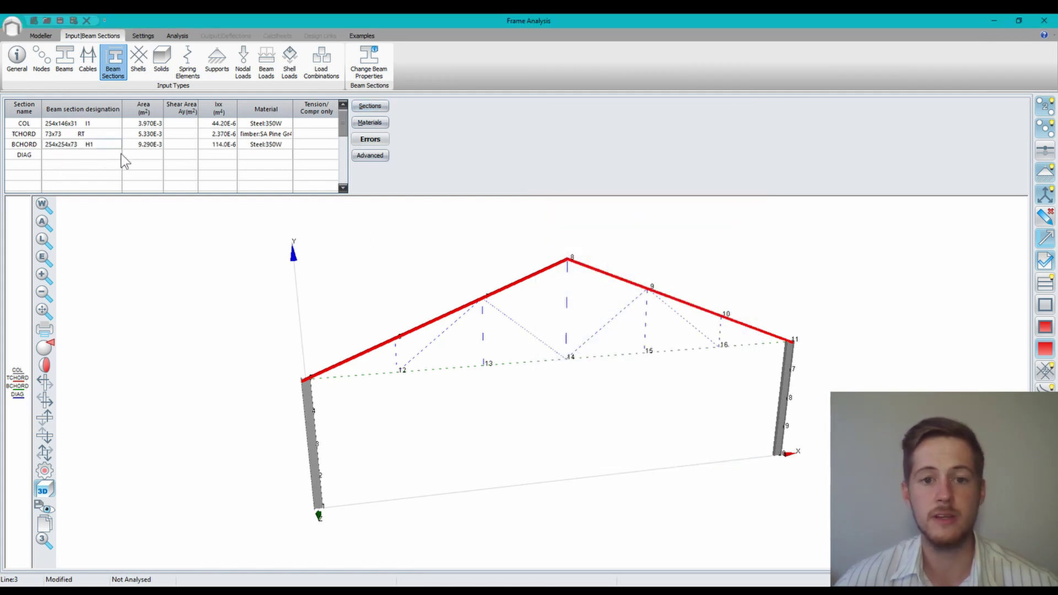
Examine the bottom chord's H-profile and its junctions with the columns and top chord from several angles in the 3D rendering
scroll(496, 392, "up", 3)
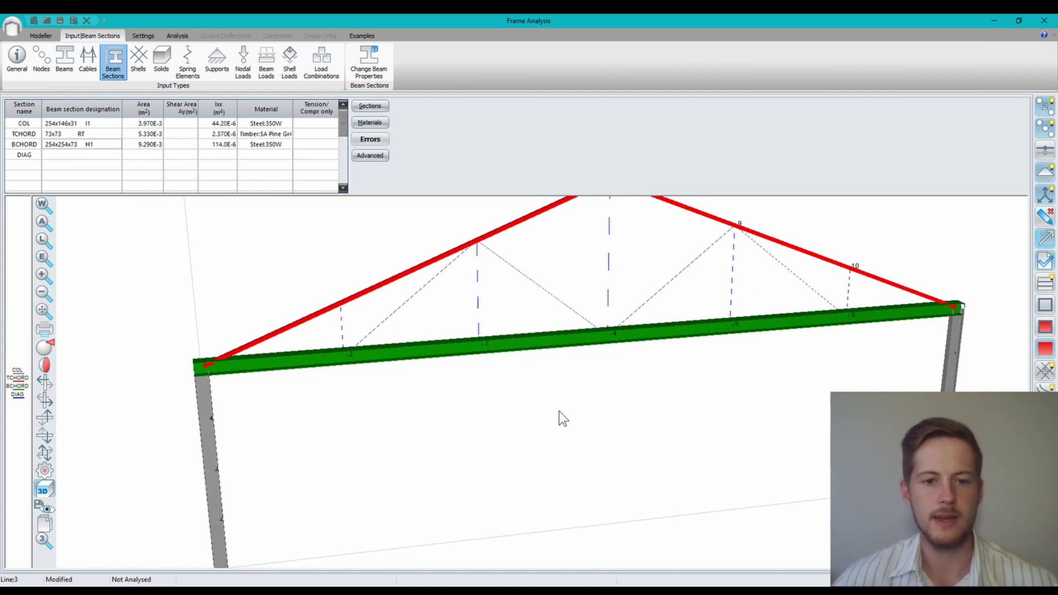
scroll(457, 427, "down", 3)
scroll(424, 397, "up", 1)
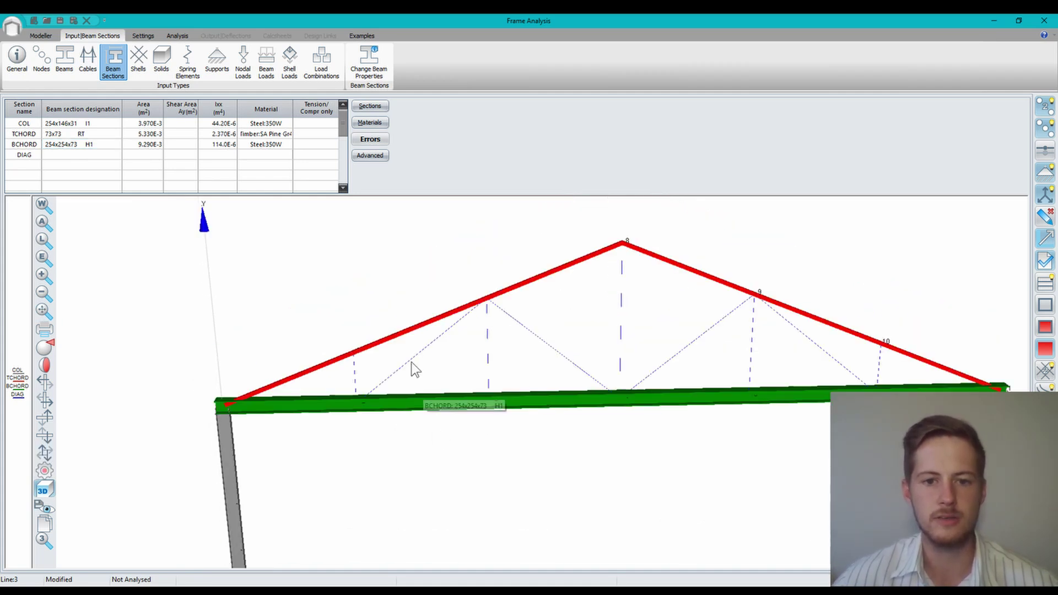
scroll(413, 353, "up", 2)
middle_click_drag(489, 378, 644, 337)
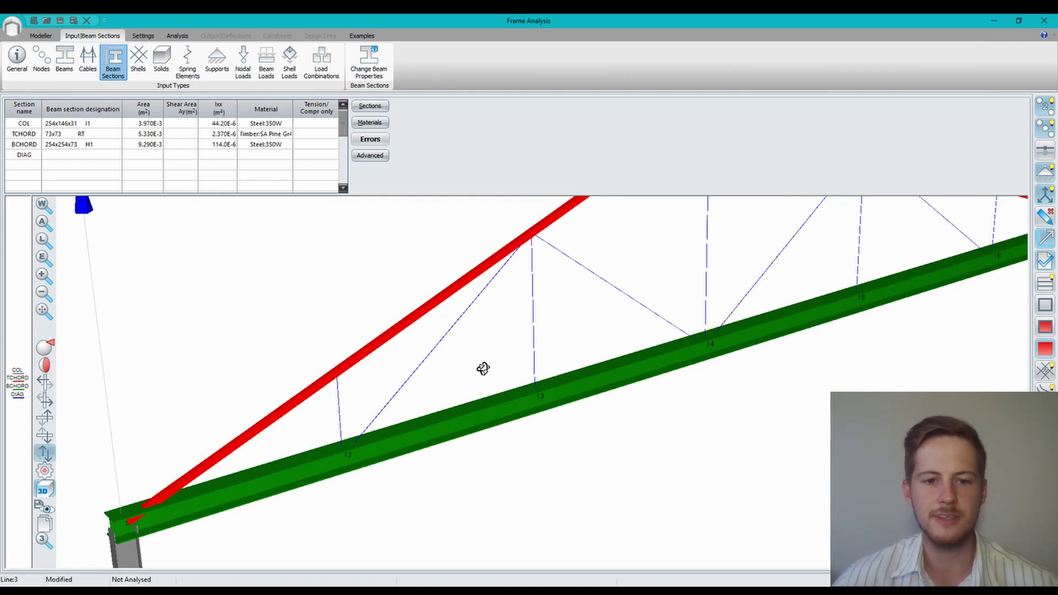
scroll(495, 361, "down", 2)
scroll(696, 330, "up", 2)
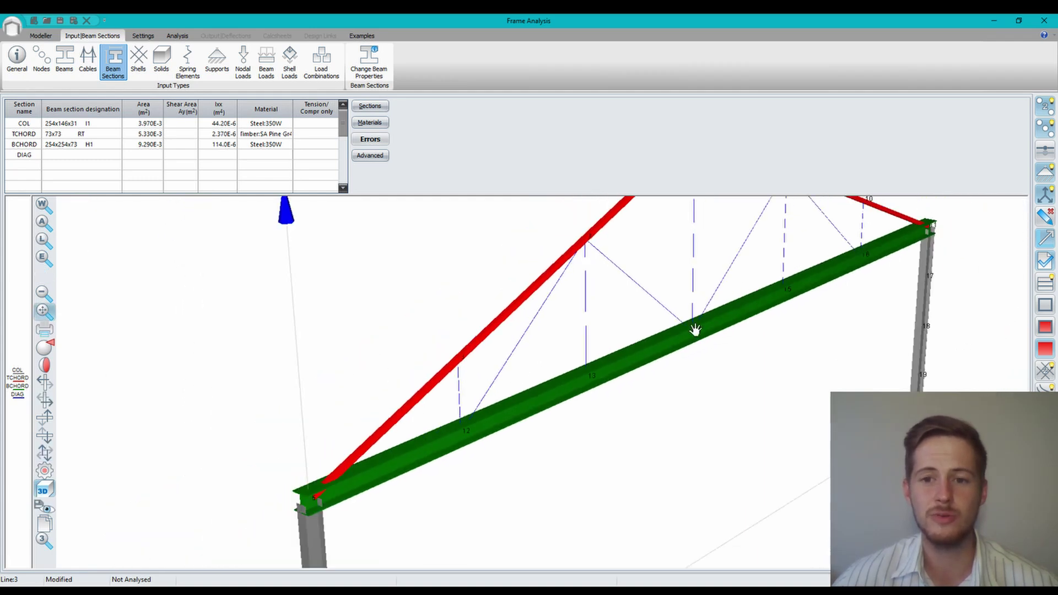
scroll(695, 330, "down", 2)
middle_click_drag(557, 312, 493, 438)
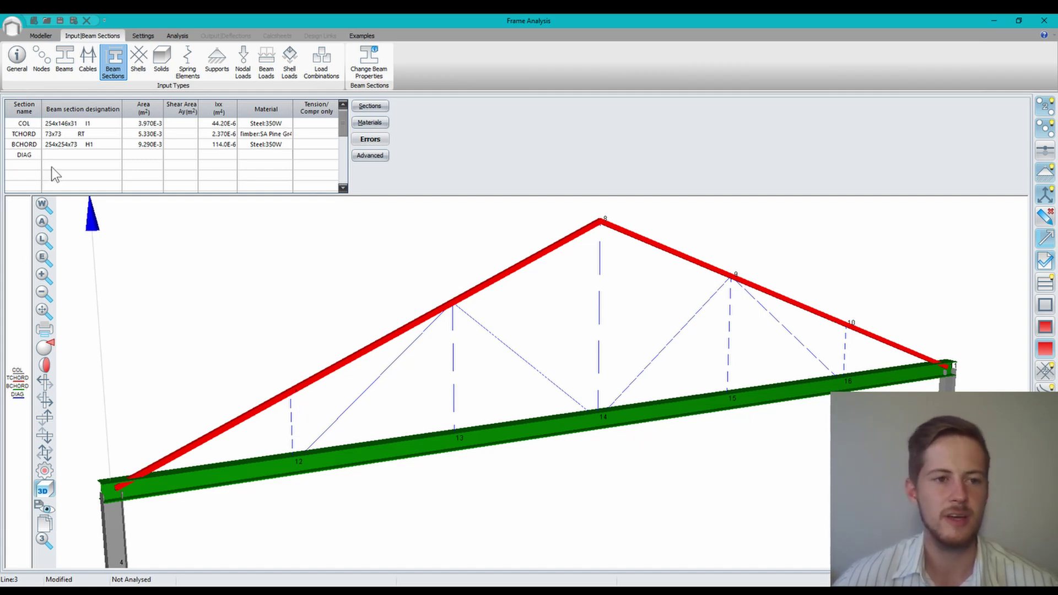
Change the TCHORD section to the rectangular timber profile 140x600 from the Stocklam group
left_click(95, 136)
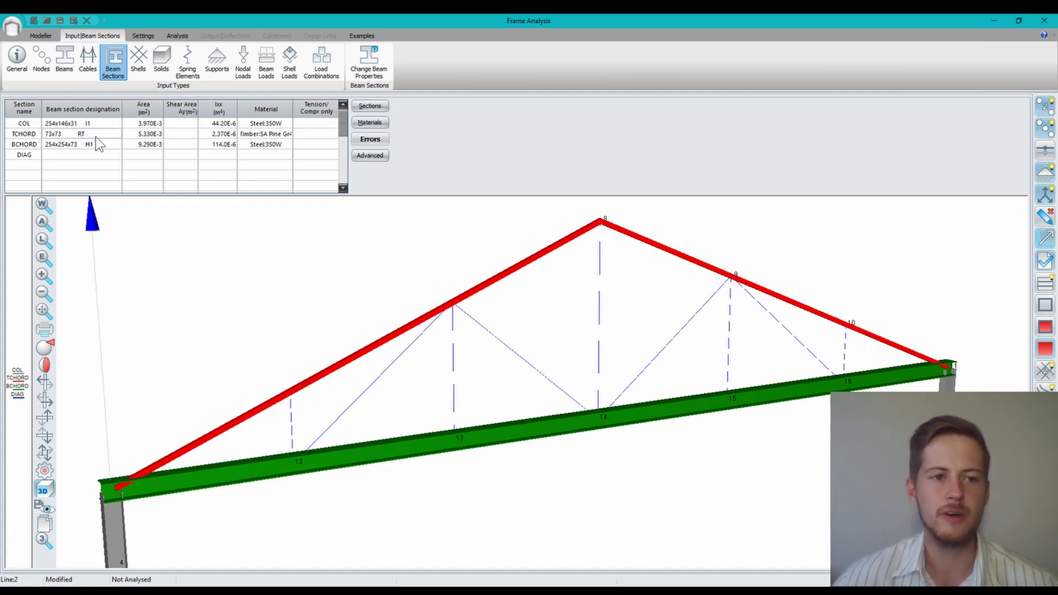
left_click(369, 105)
left_click(599, 127)
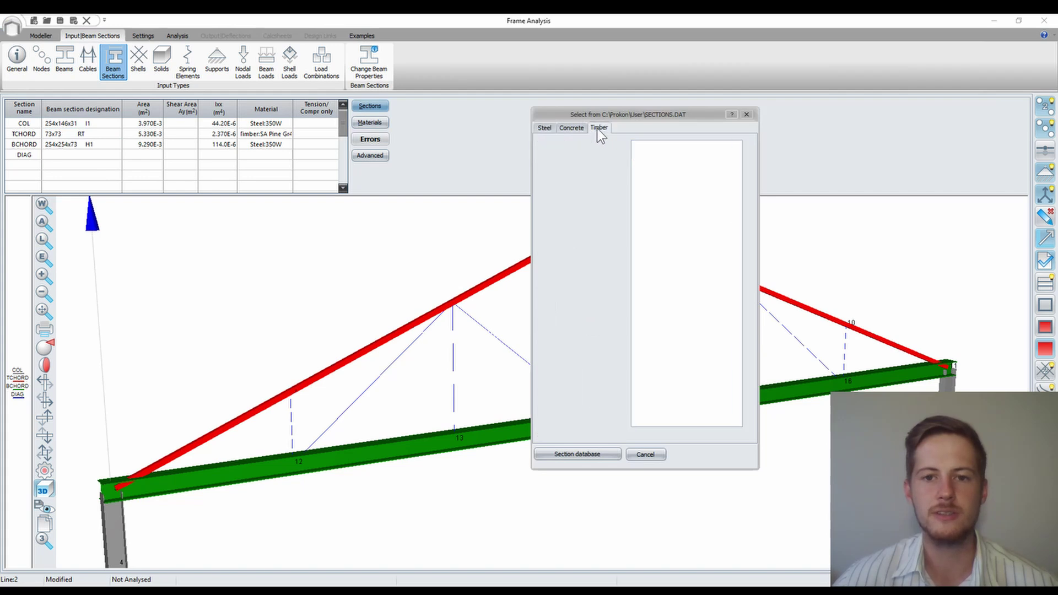
scroll(664, 325, "down", 3)
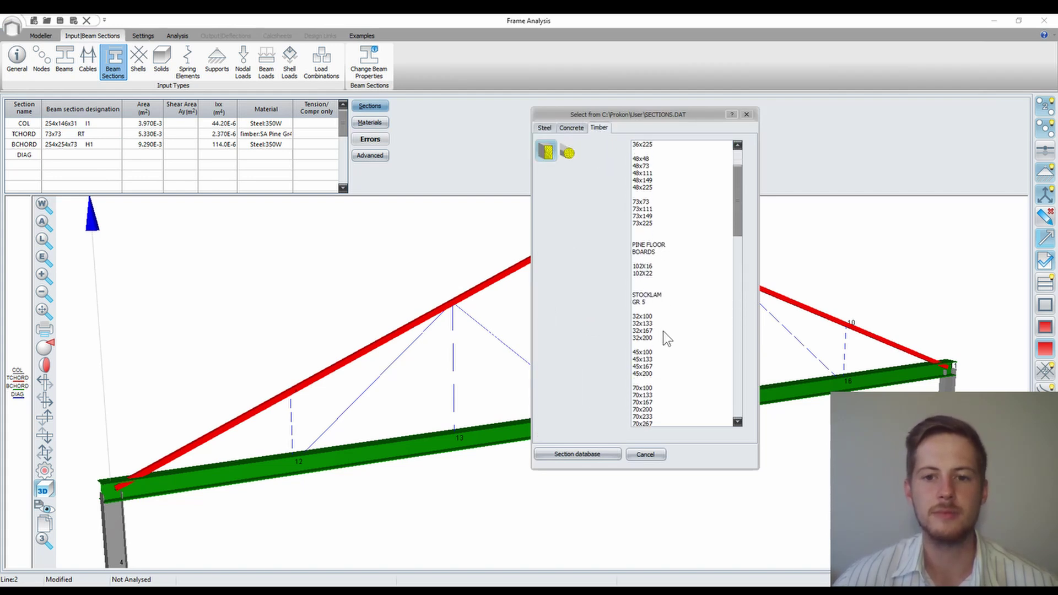
scroll(663, 330, "down", 6)
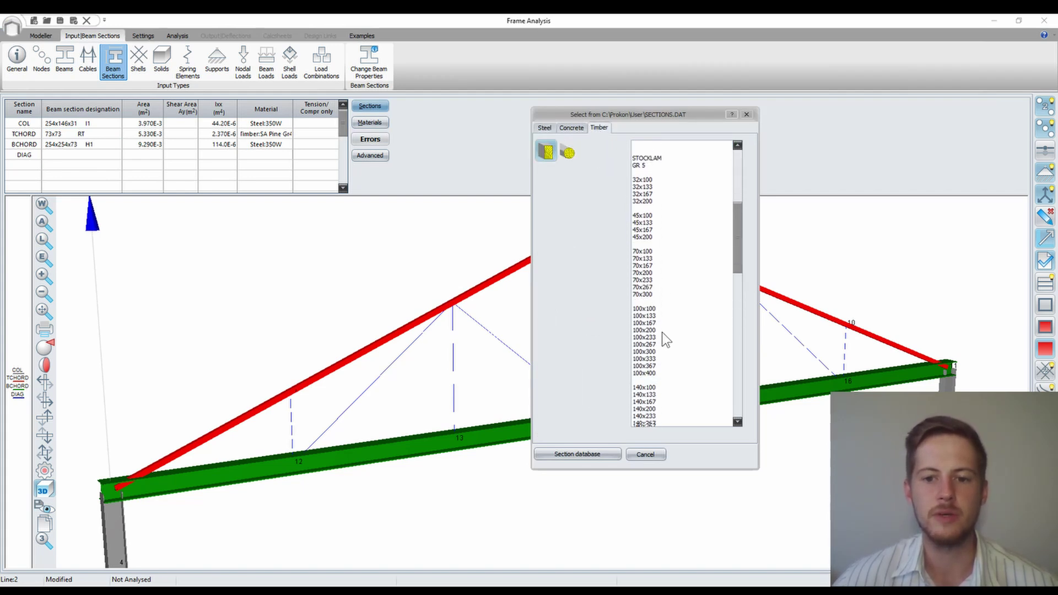
scroll(662, 333, "down", 10)
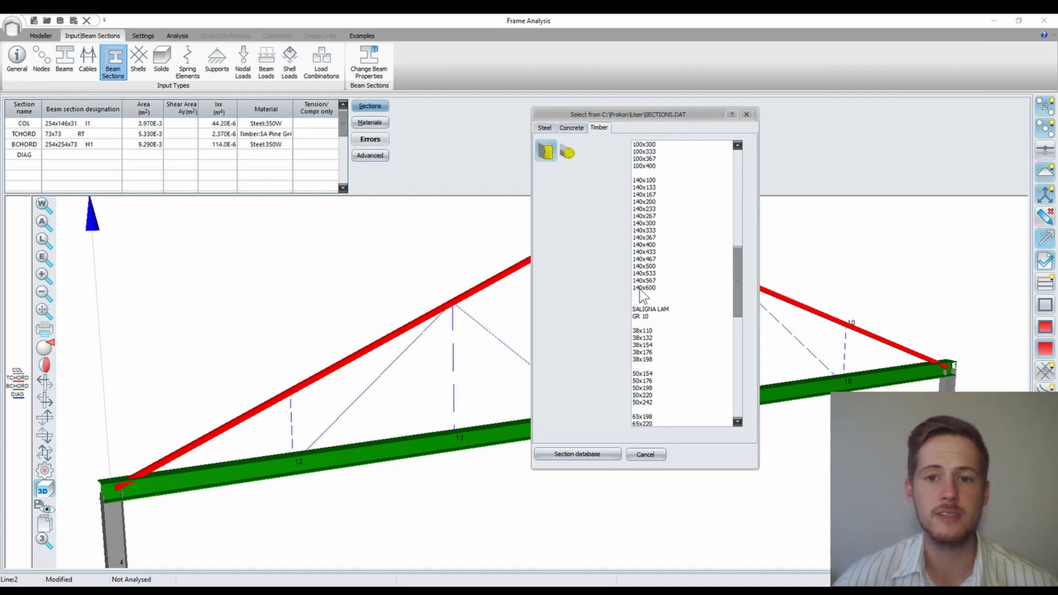
scroll(643, 296, "up", 5)
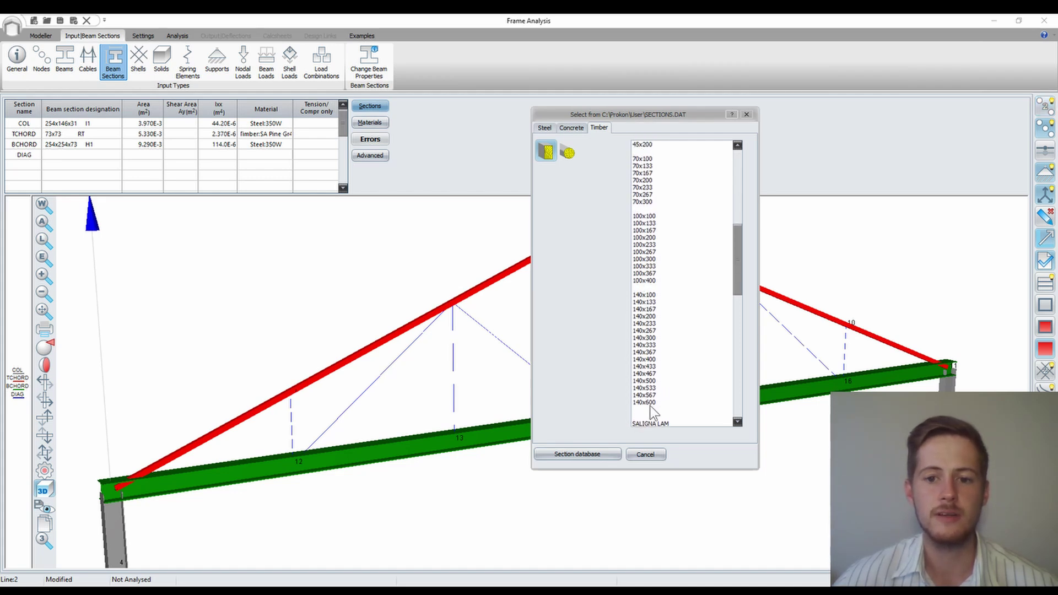
double_click(646, 403)
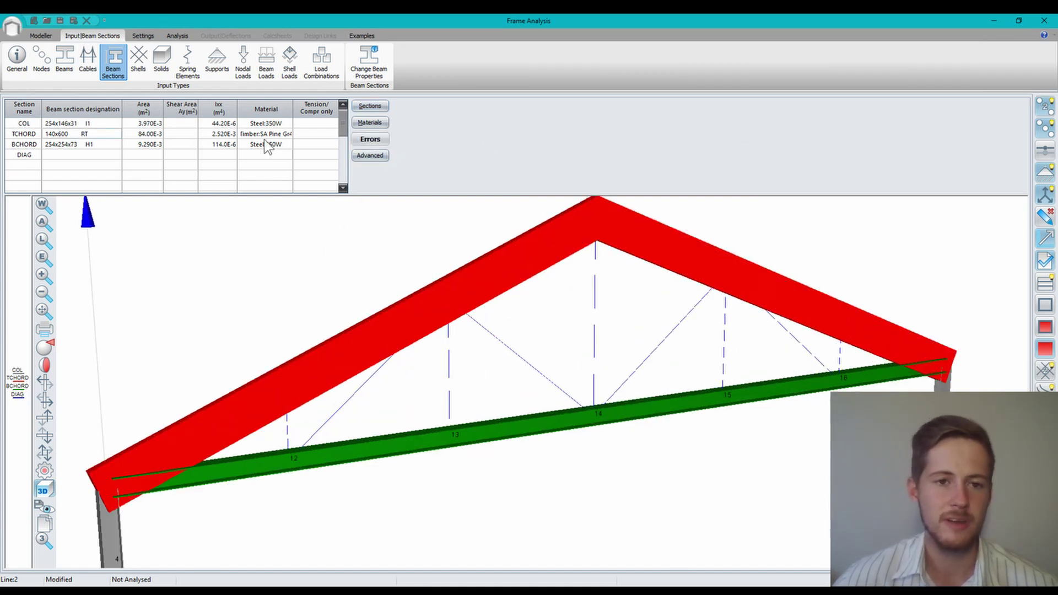
Give the TCHORD section the rectangular Stocklam timber profile 70x300 and check its size in the 3D rendering
left_click(380, 110)
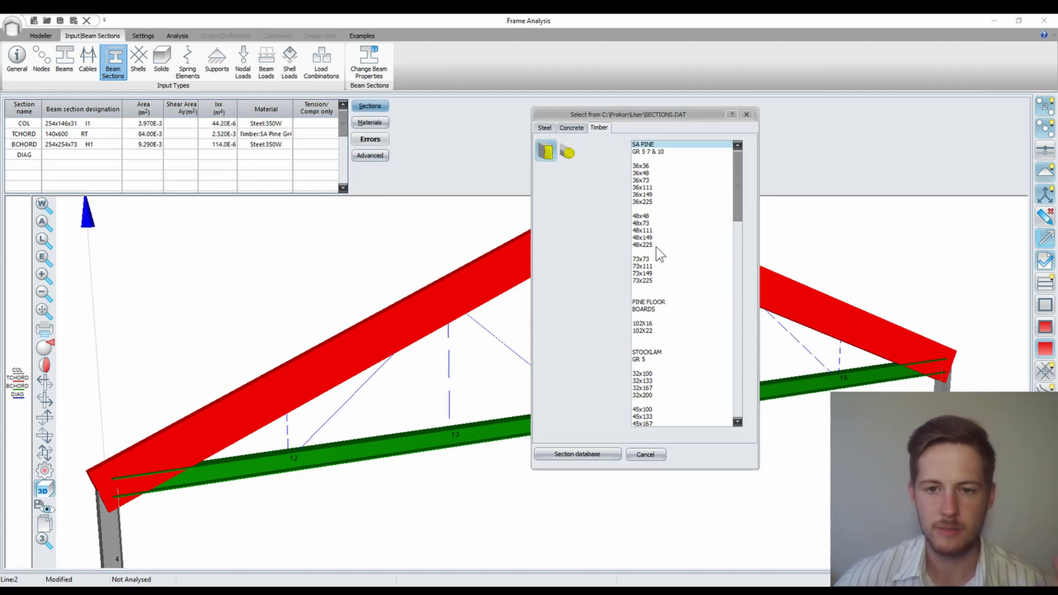
scroll(657, 339, "down", 5)
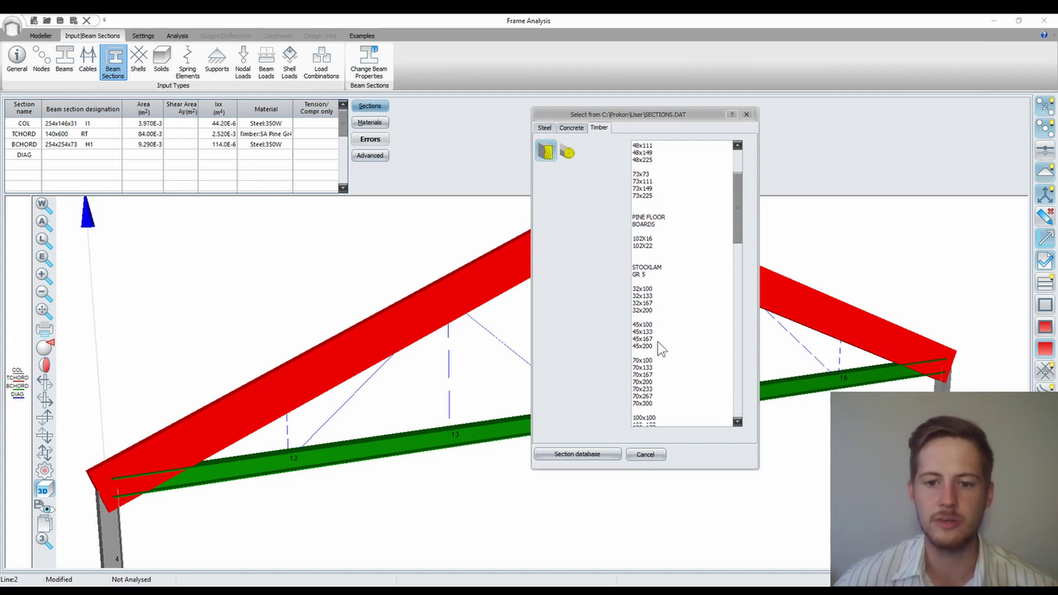
scroll(657, 342, "down", 2)
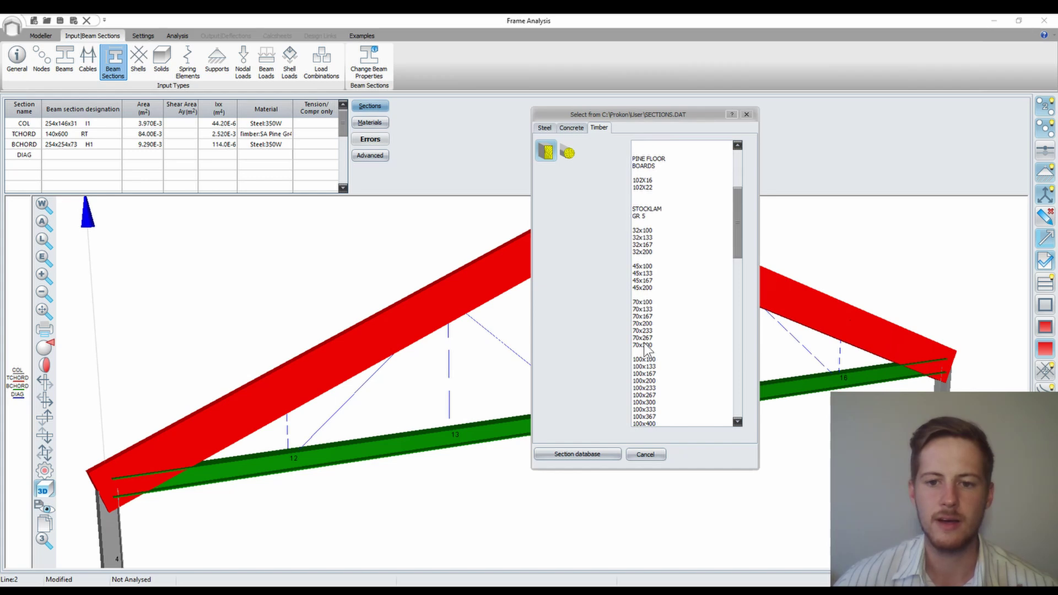
double_click(645, 345)
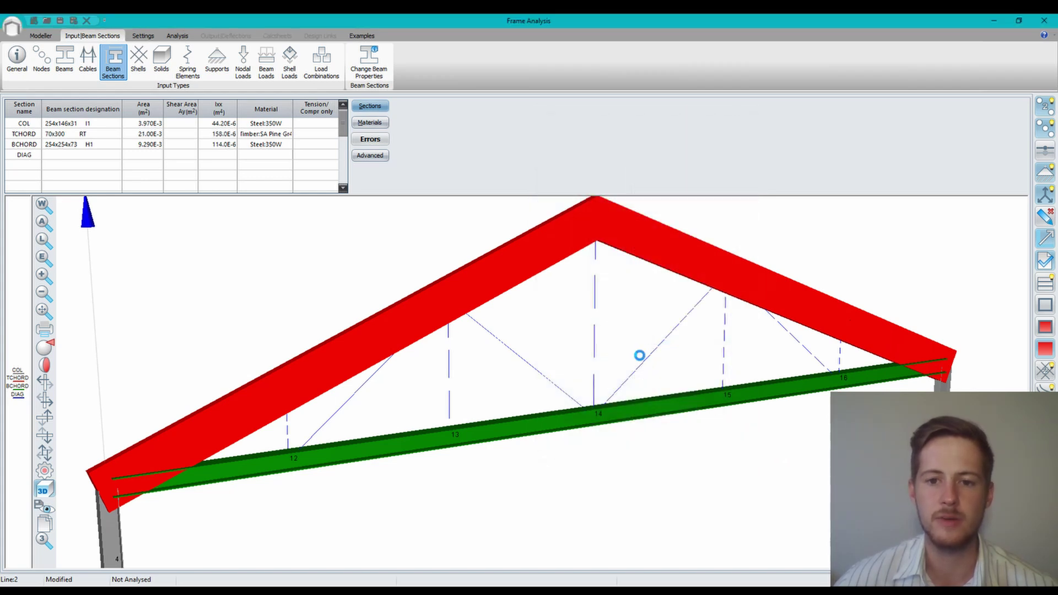
scroll(446, 354, "down", 1)
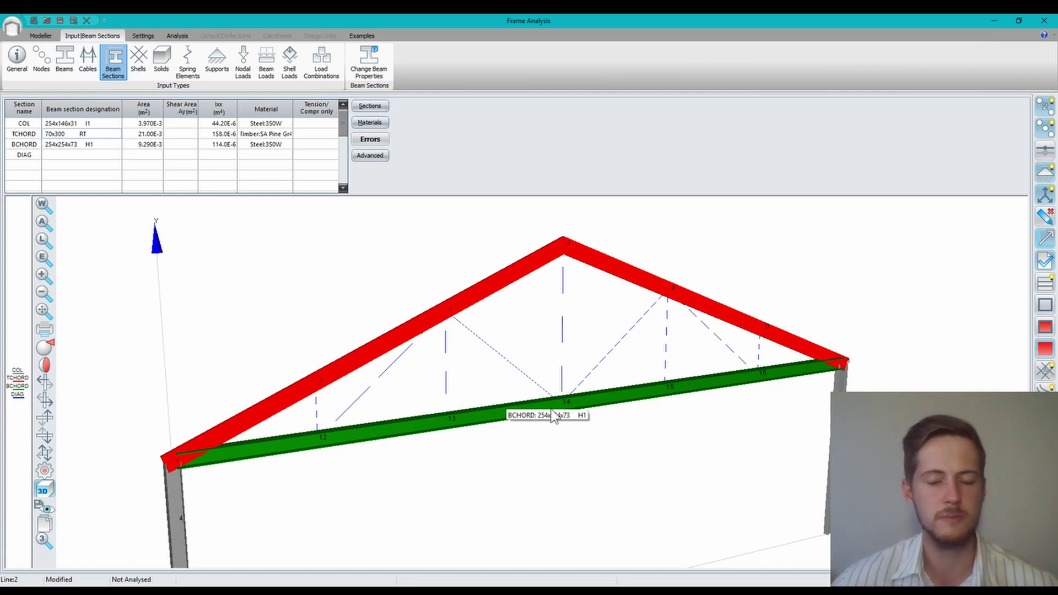
middle_click_drag(540, 395, 488, 378)
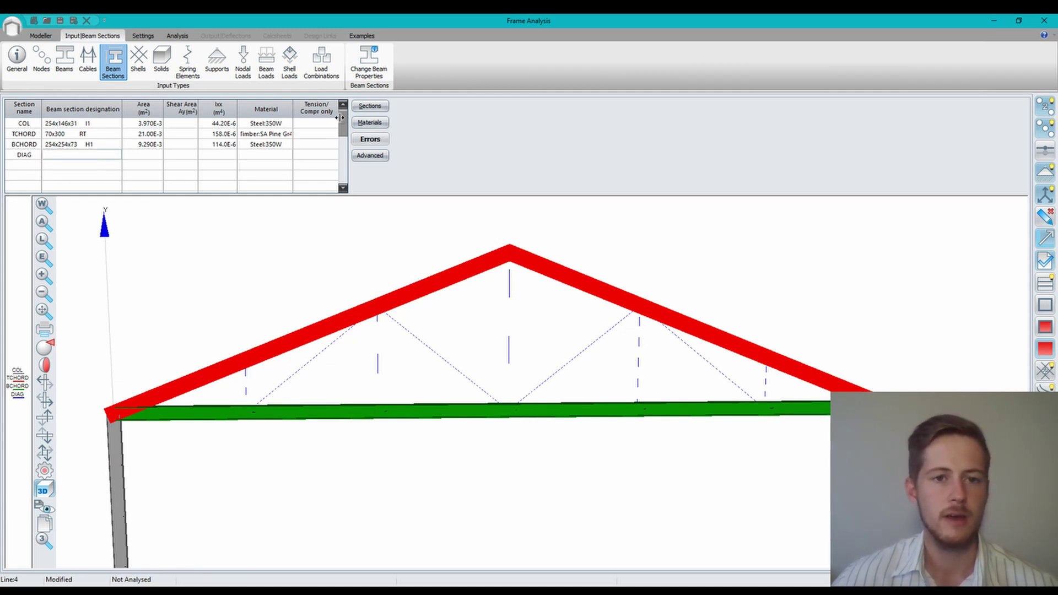
Give the DIAG section the steel unequal-angle profile 100x65x8 from the section database
left_click(372, 108)
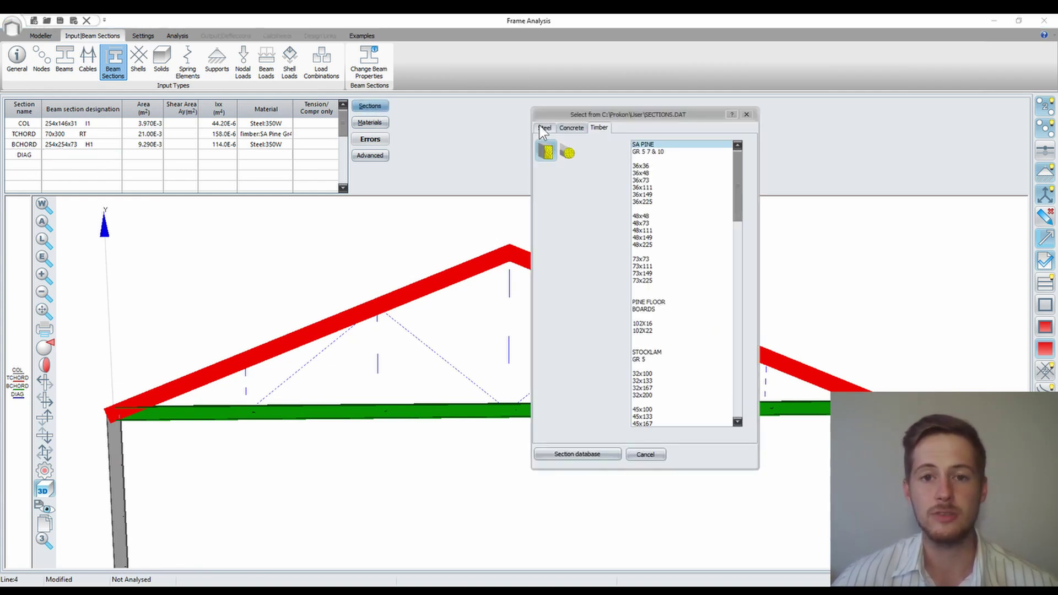
left_click(543, 128)
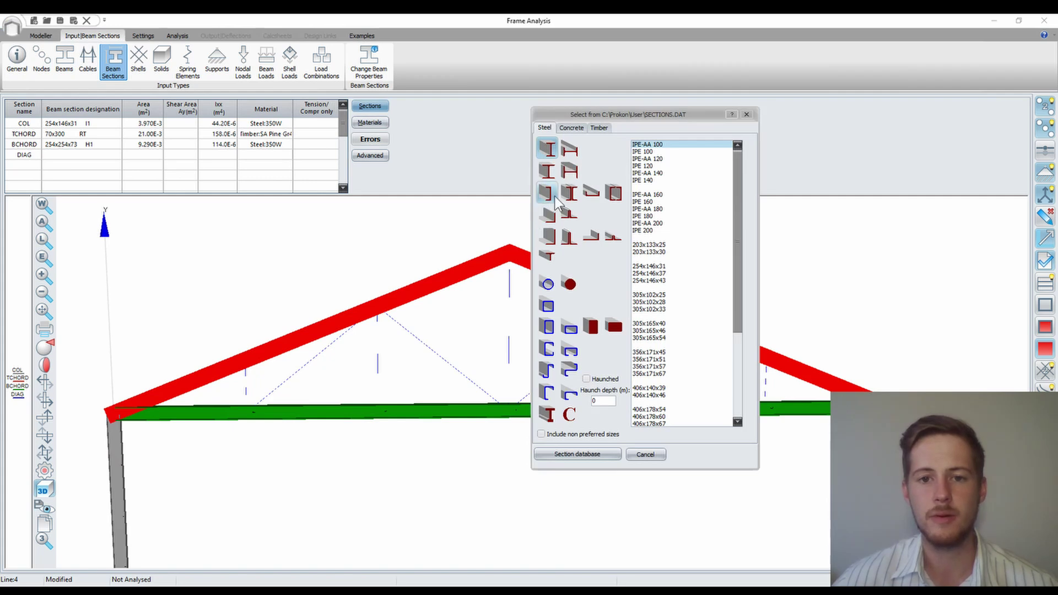
left_click(550, 238)
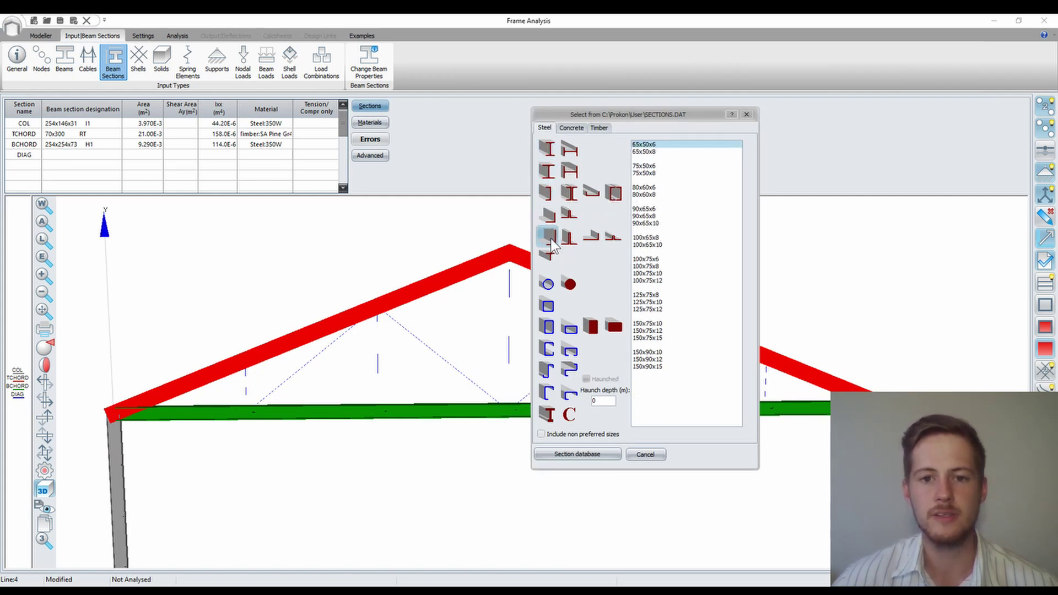
double_click(650, 239)
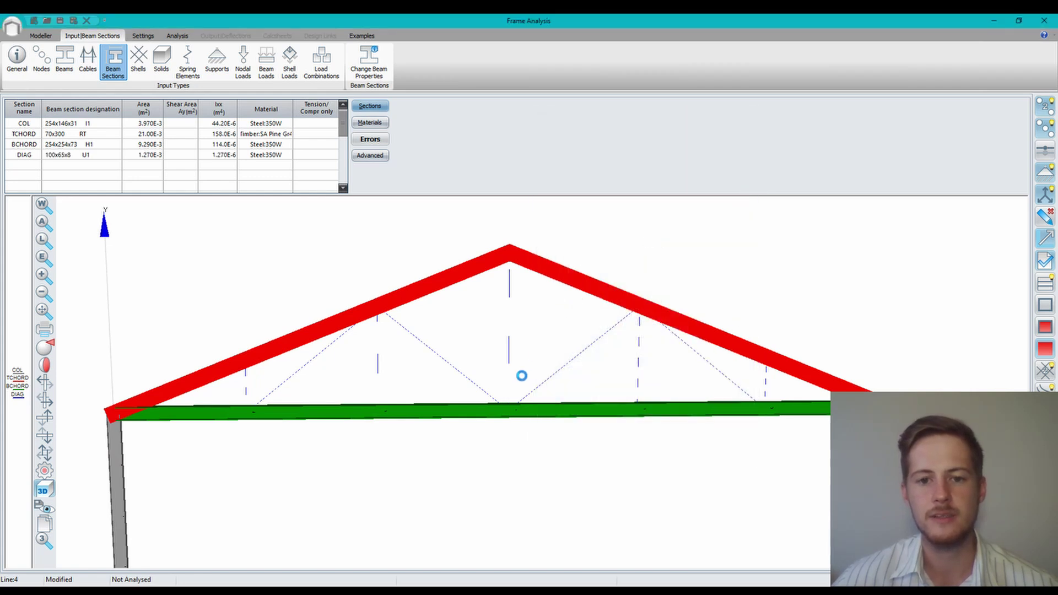
Examine the diagonals and the whole truss with its assigned profiles from several angles in the 3D rendering
scroll(522, 377, "up", 1)
scroll(521, 377, "down", 1)
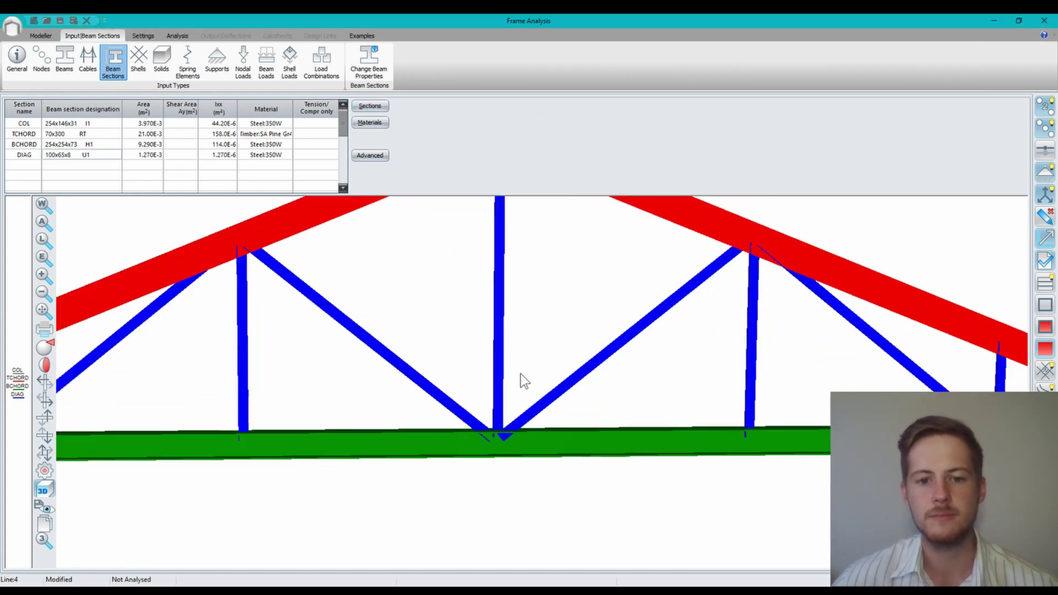
middle_click_drag(580, 337, 420, 356)
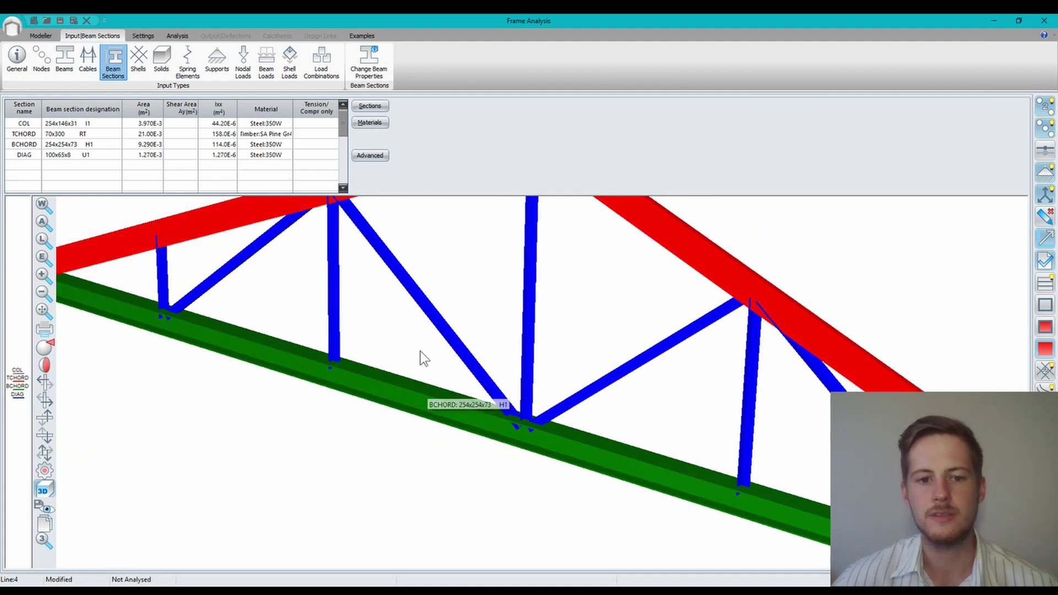
middle_click_drag(484, 371, 694, 322)
scroll(727, 322, "down", 5)
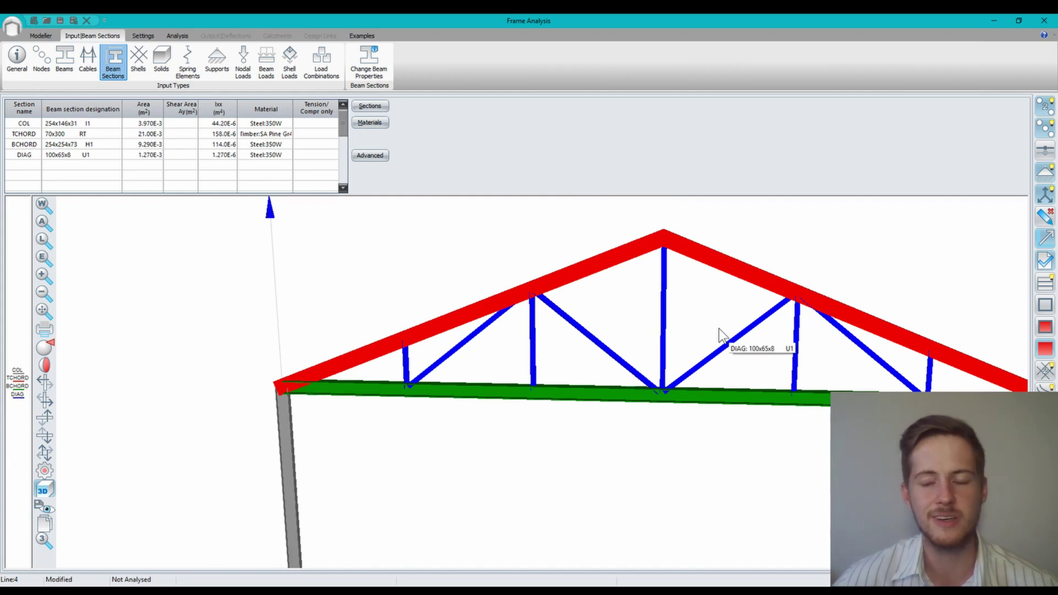
middle_click_drag(719, 328, 529, 310)
scroll(534, 339, "down", 1)
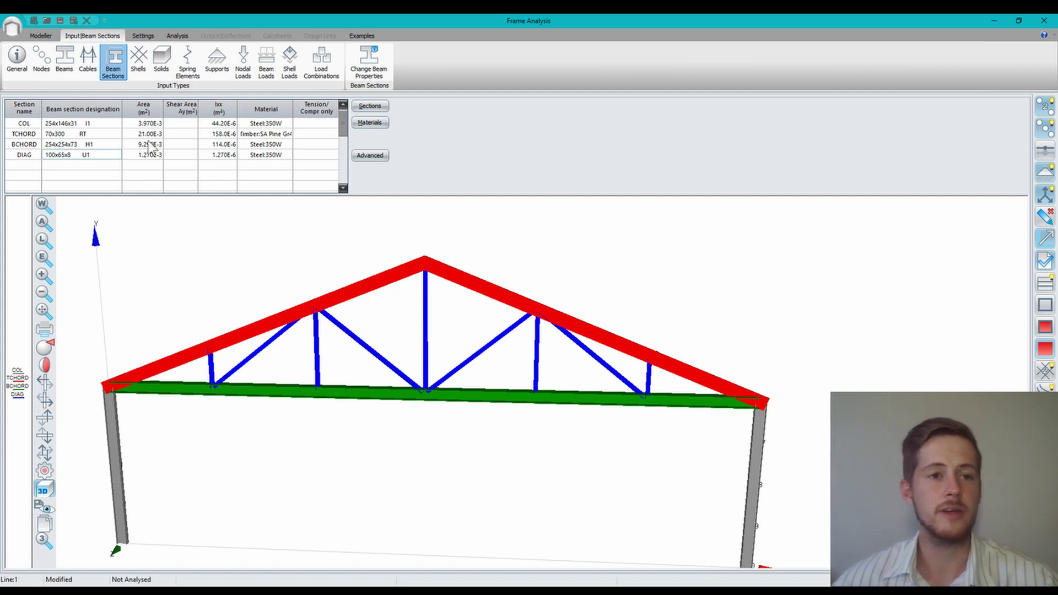
Open the supports input and check the supports at both column bases in the First Drawing image in Photos
left_click(218, 65)
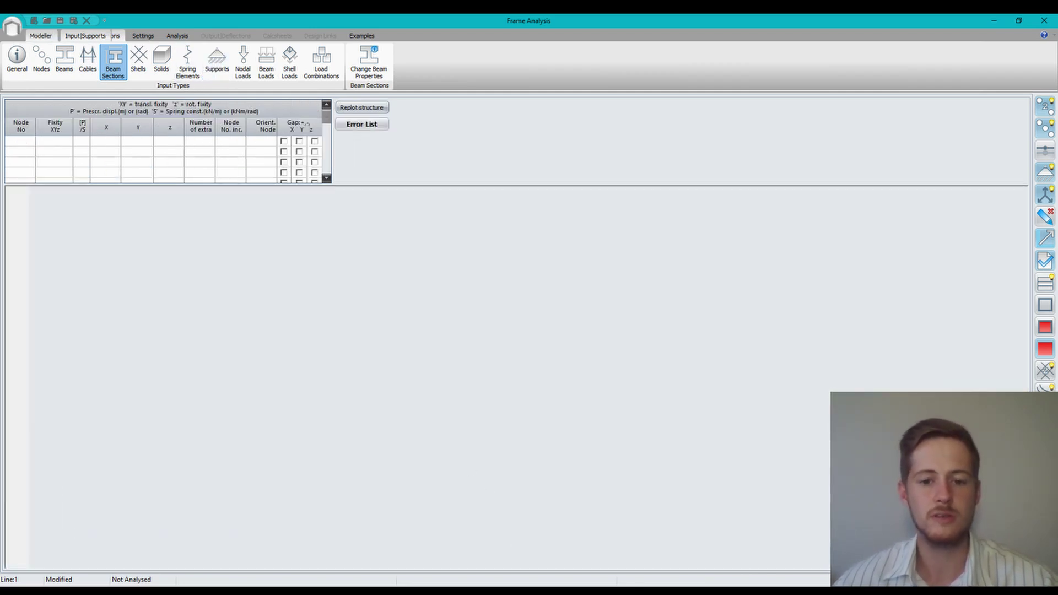
key("alt+Tab")
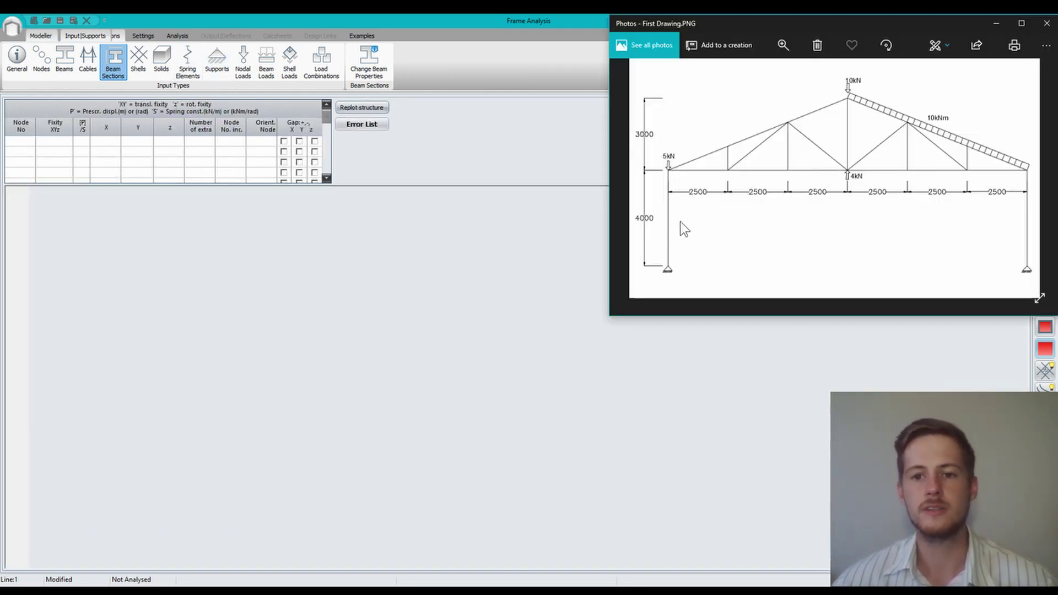
scroll(681, 242, "up", 5)
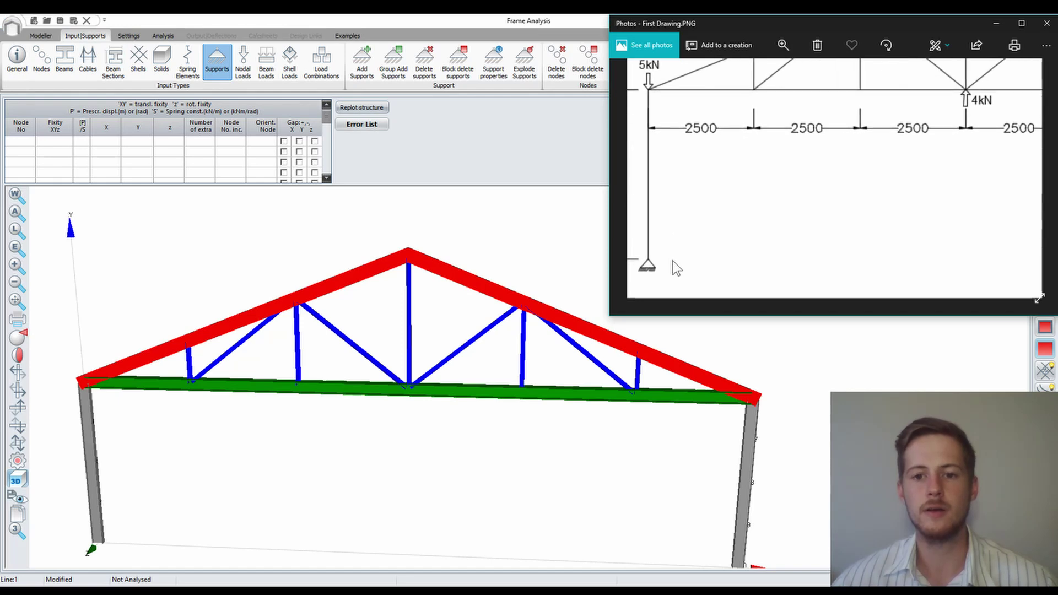
mouse_move(672, 260)
left_mouse_down()
mouse_move(689, 223)
mouse_move(683, 239)
mouse_move(622, 240)
left_mouse_up()
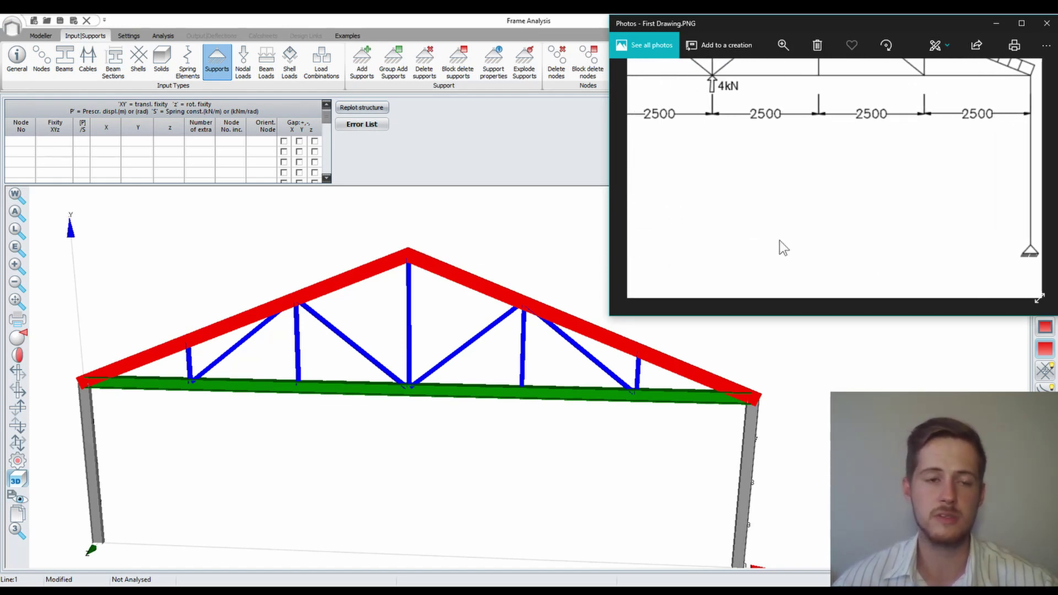
left_click(311, 176)
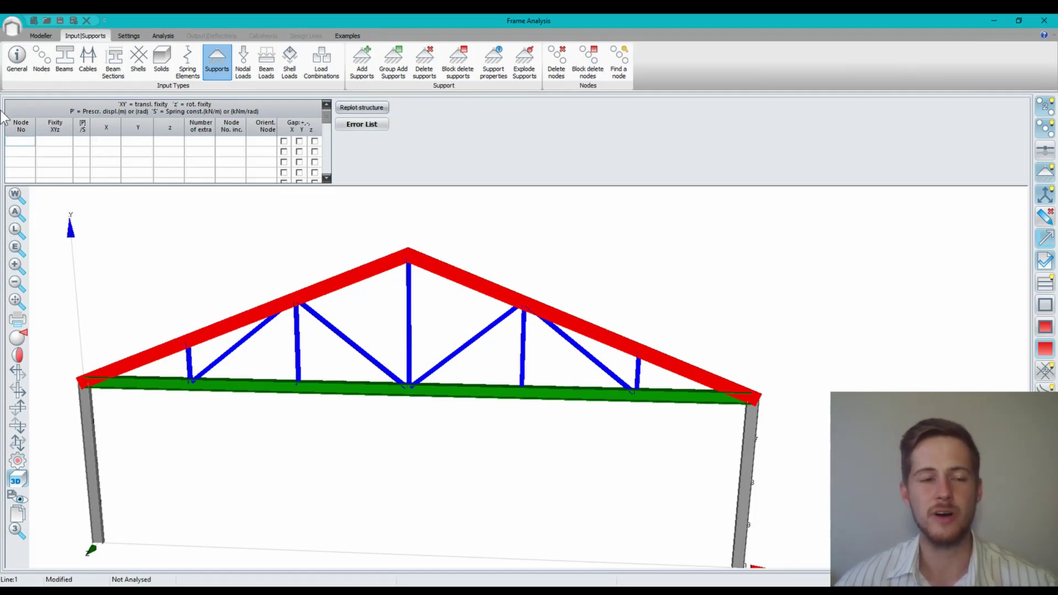
Enter nodes 1 and 20, at the two column bases, as support nodes
left_click(21, 143)
type("1")
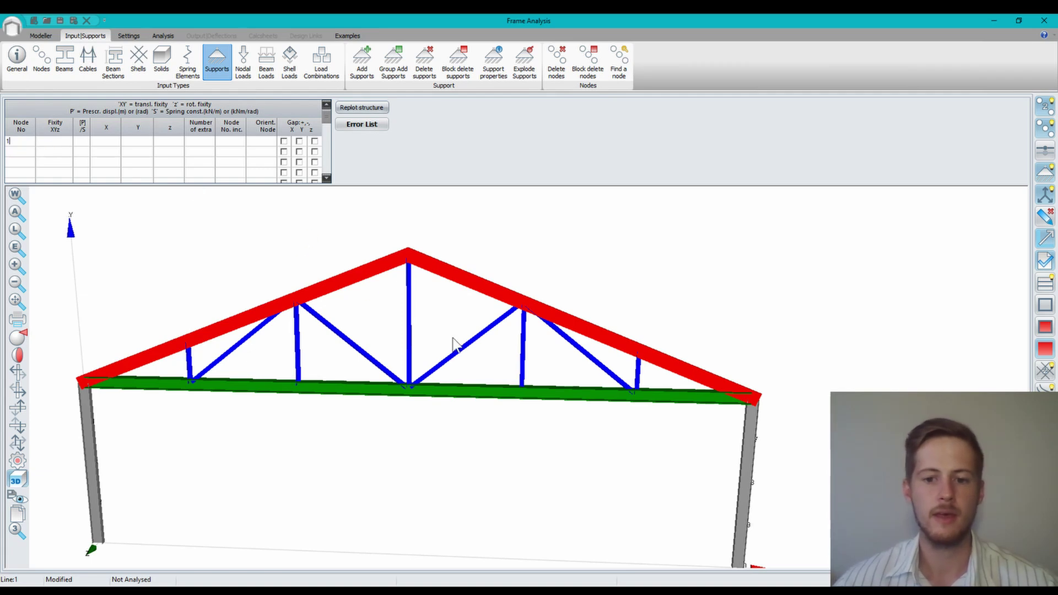
key("Return")
middle_click_drag(698, 489, 661, 401)
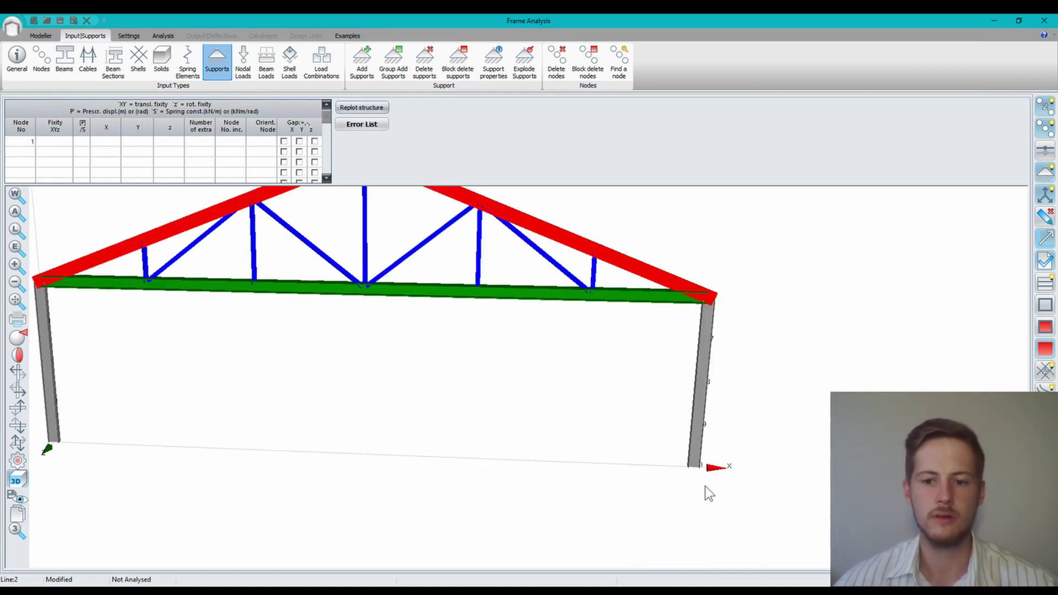
scroll(697, 474, "up", 2)
scroll(679, 465, "down", 1)
middle_click_drag(761, 494, 916, 527)
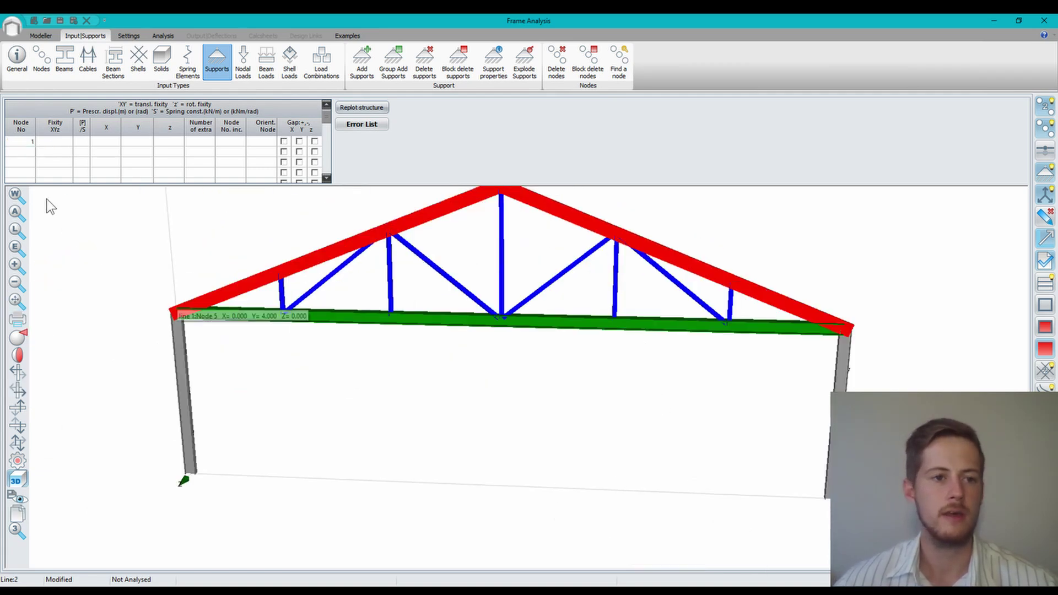
type("20")
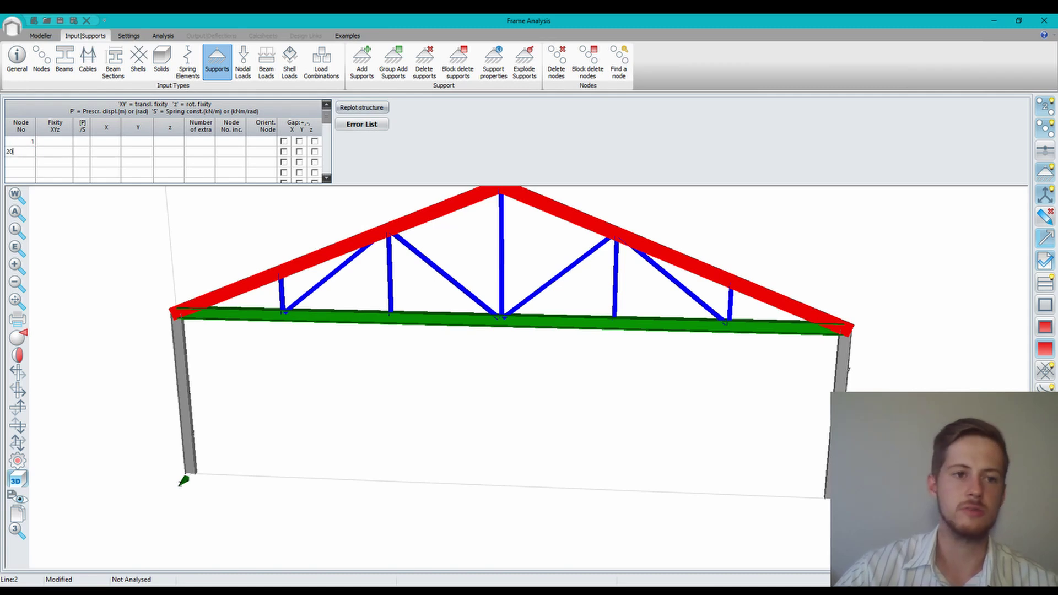
Set the fixity of the supports at nodes 1 and 20 to XY
left_click(345, 104)
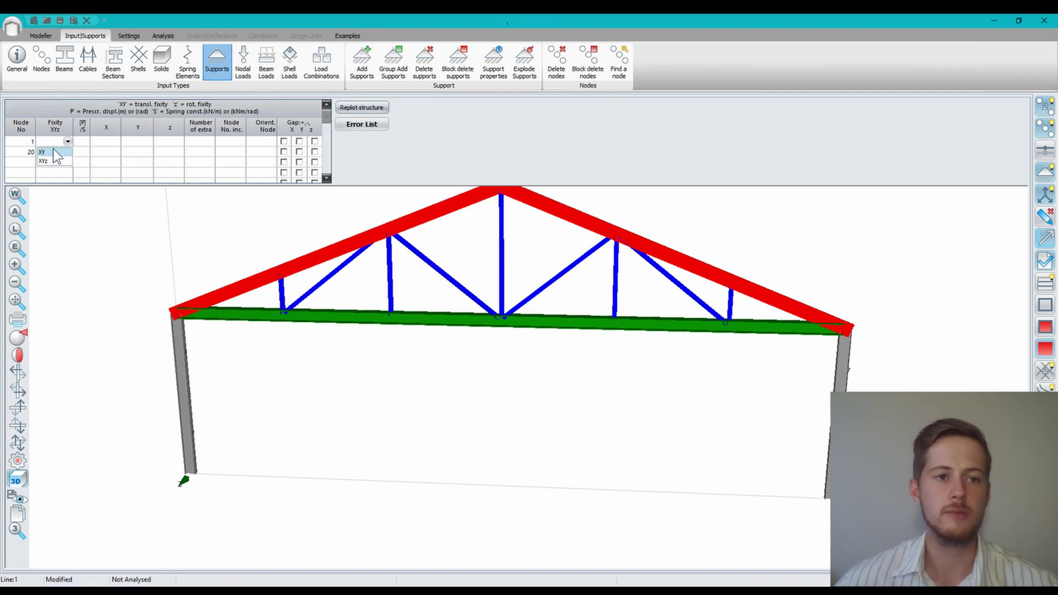
left_click(54, 151)
left_click(68, 152)
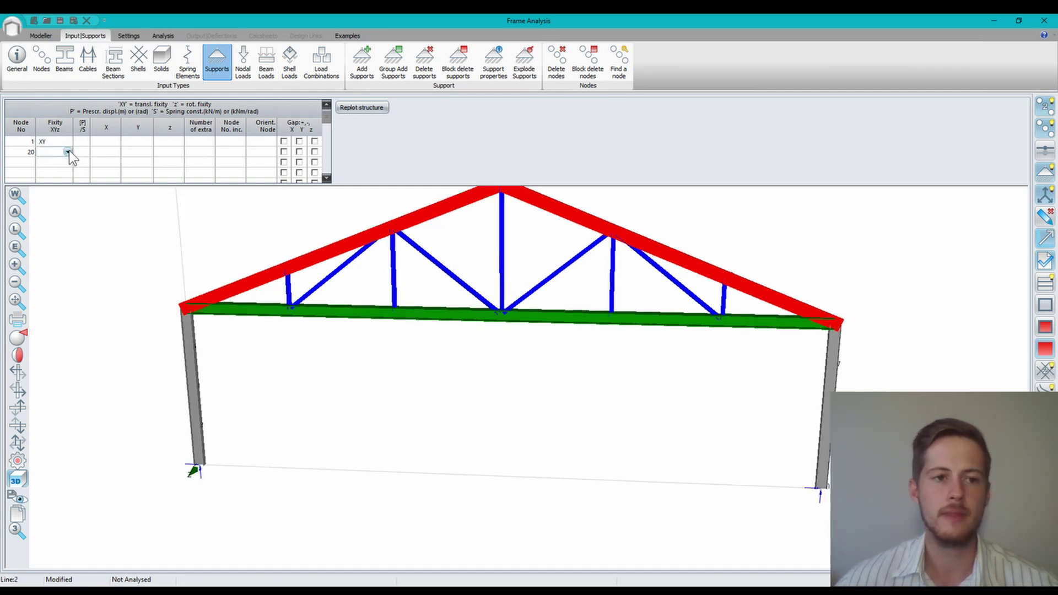
left_click(52, 162)
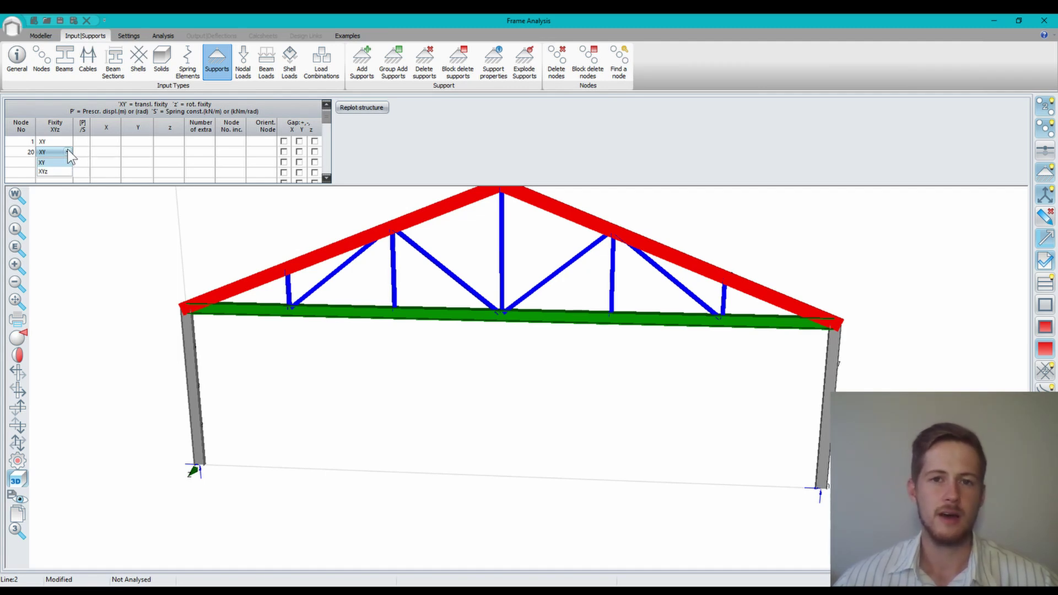
left_click(251, 147)
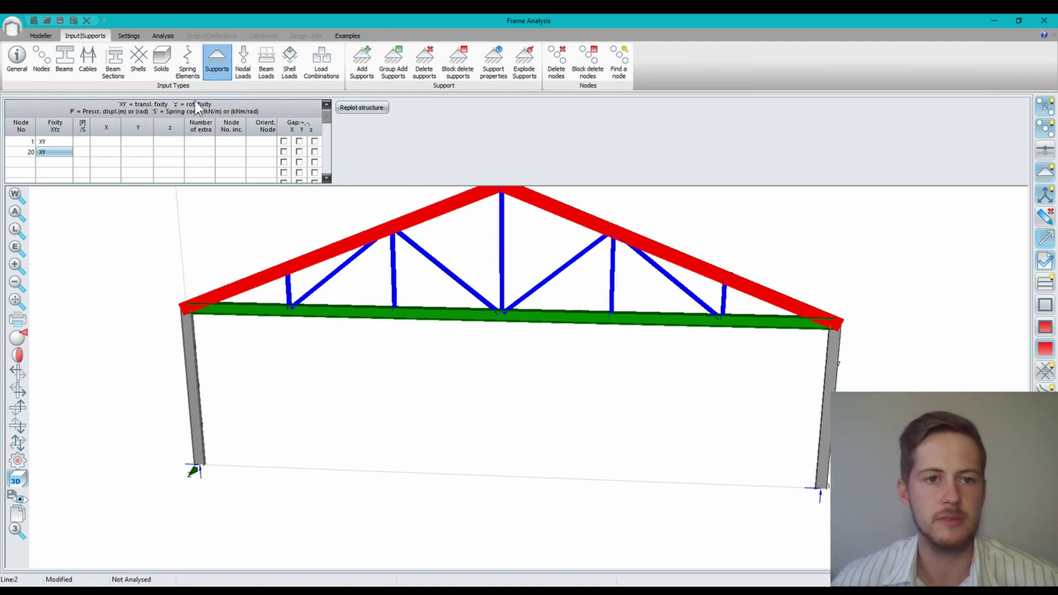
Open the nodal loads input and compare the load positions in First Drawing with the node numbers in Second Drawing in Photos
left_click(246, 74)
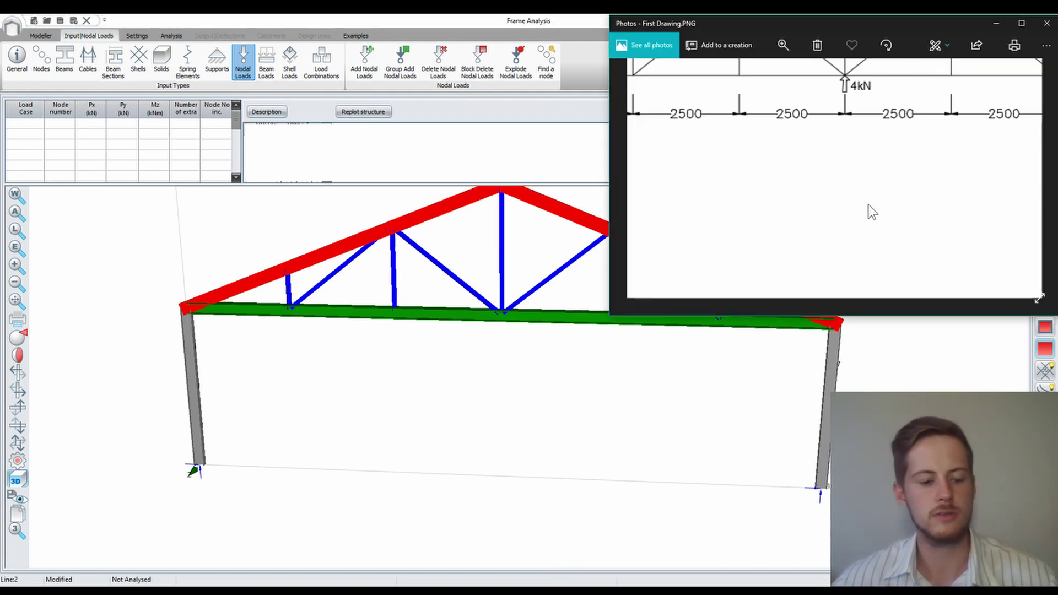
scroll(872, 212, "down", 5, "ctrl")
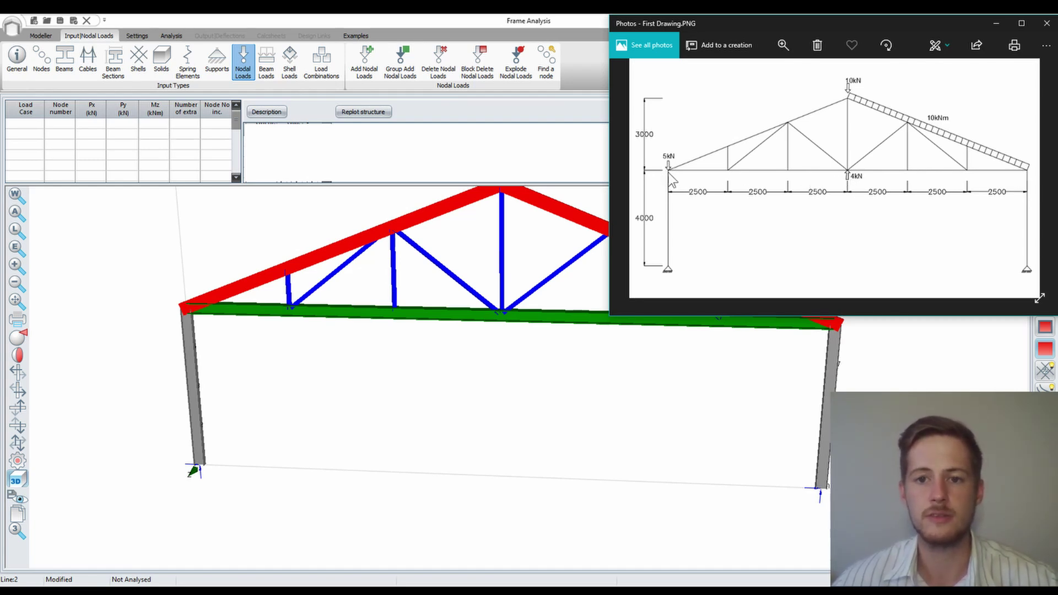
left_click(1039, 189)
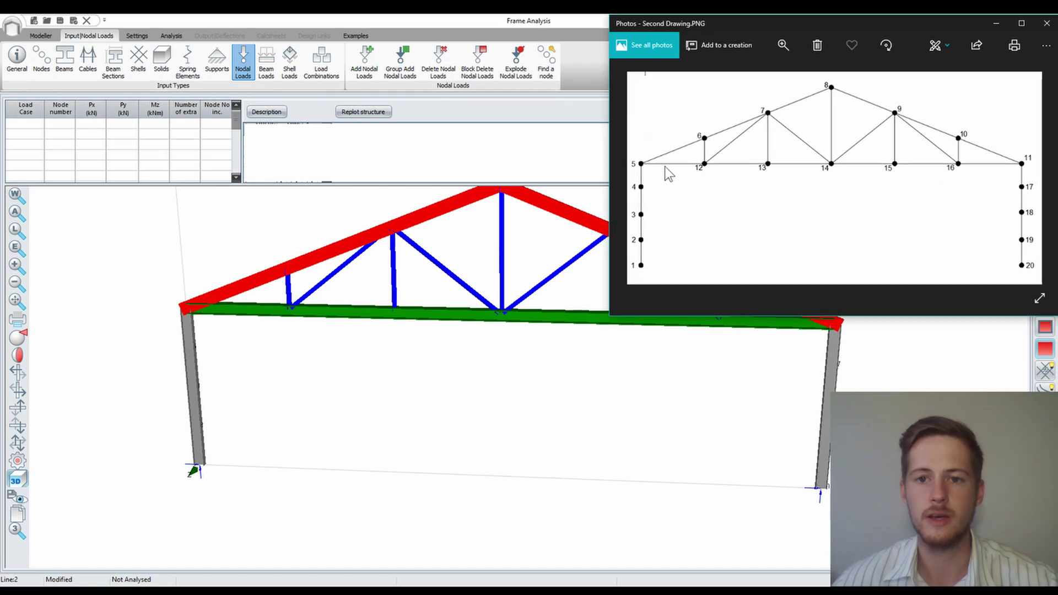
left_click(638, 184)
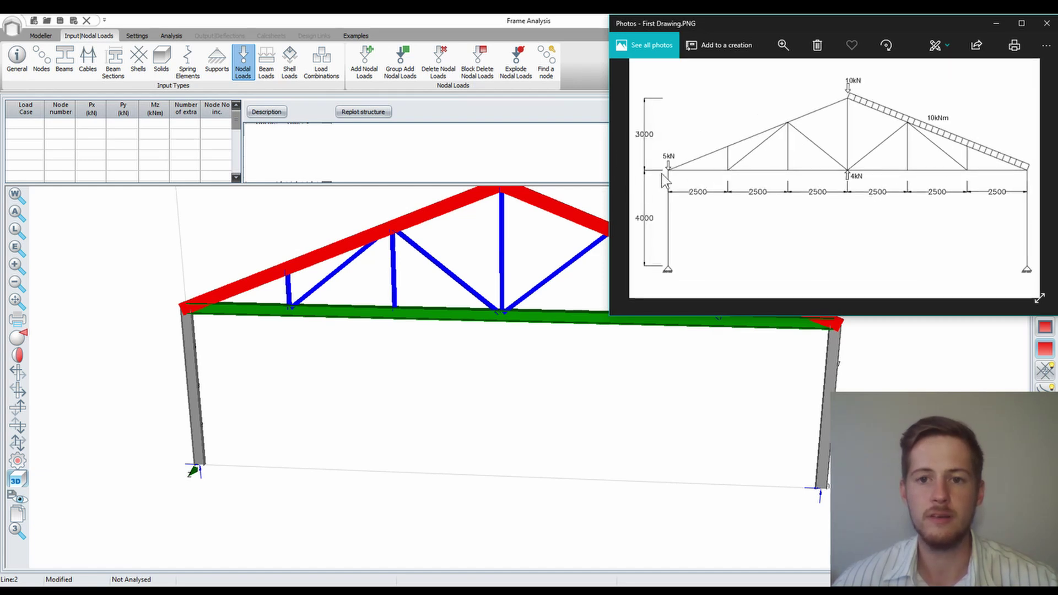
Back in Frame Analysis, add a nodal load at node 5 with Py 5 kN and assign it to load case 1
left_click(54, 125)
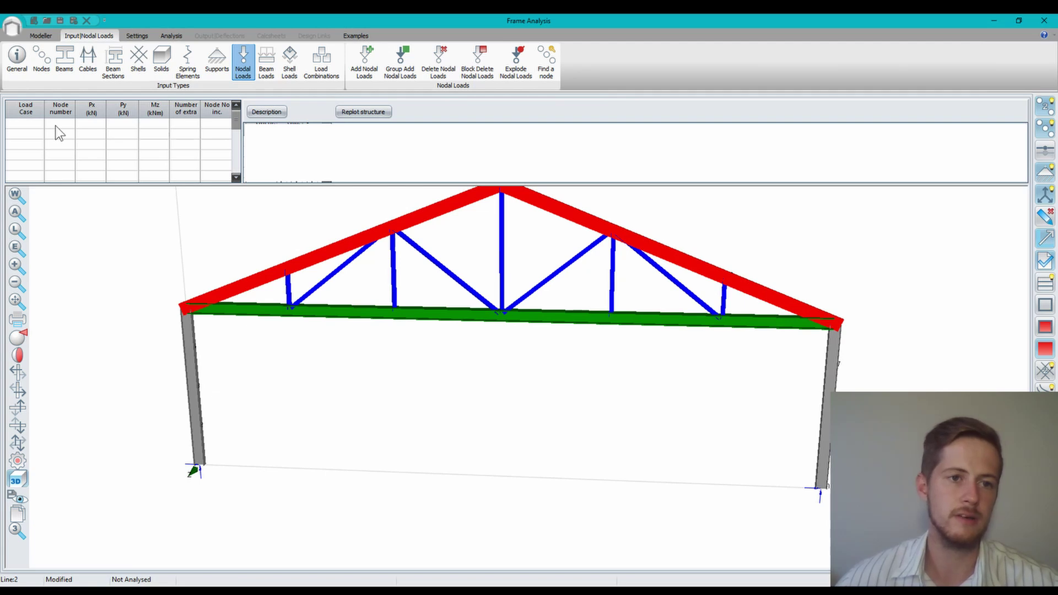
type("5")
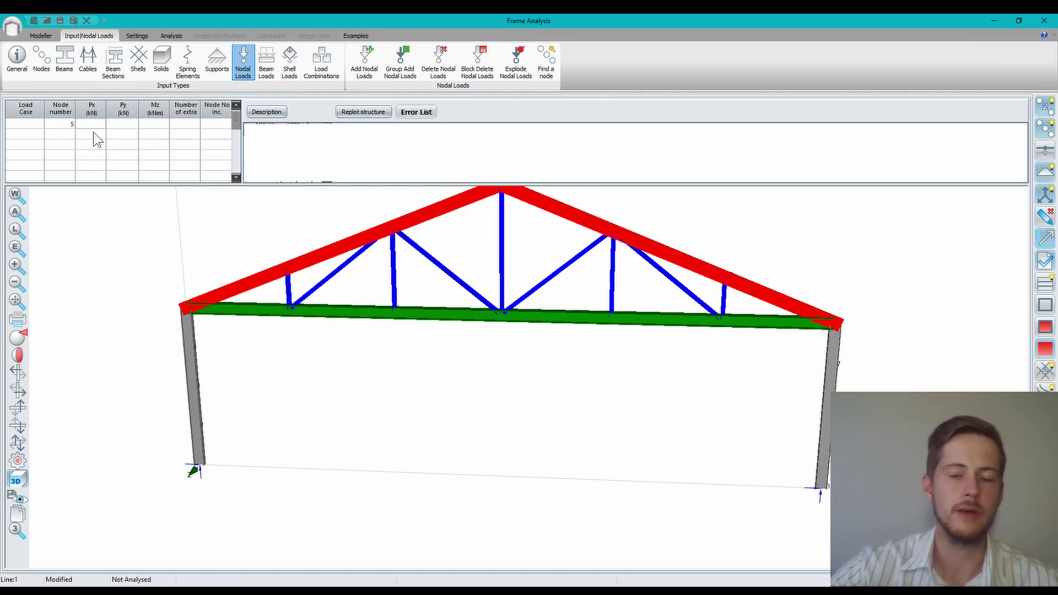
key("Tab")
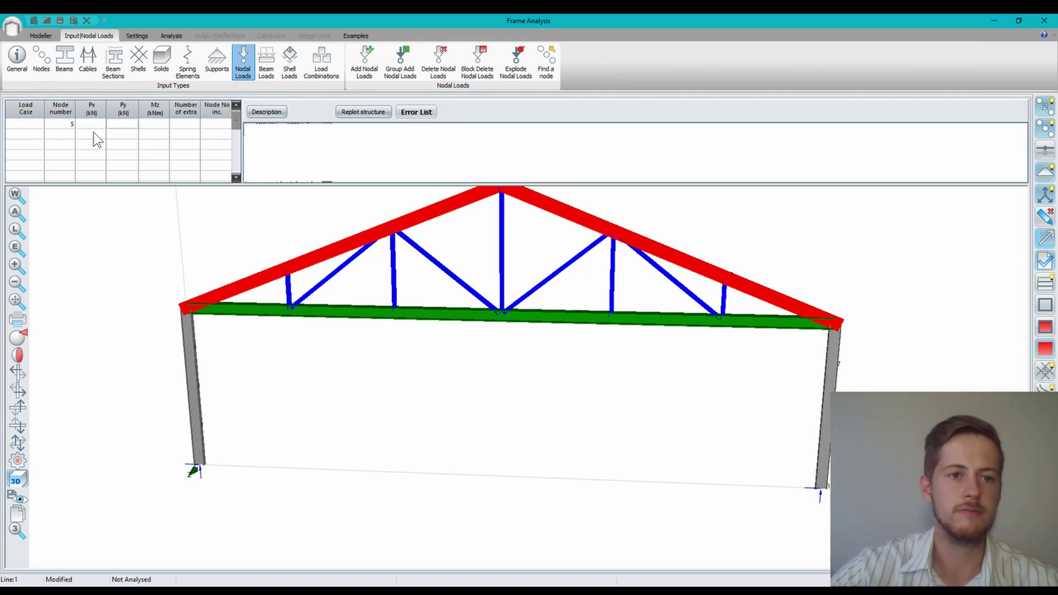
type("5")
key("Return")
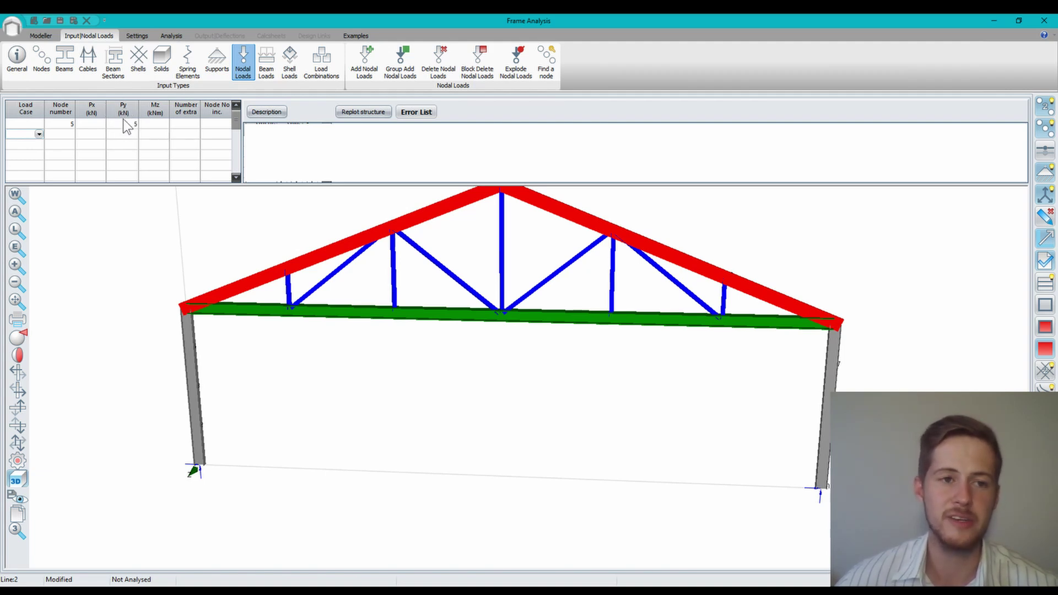
left_click(558, 589)
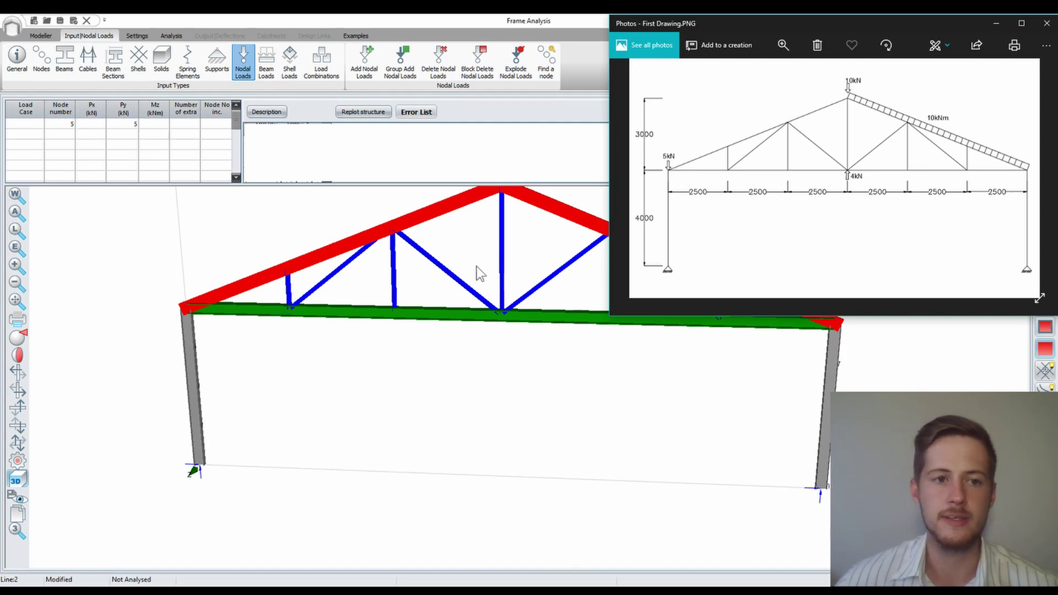
left_click(463, 446)
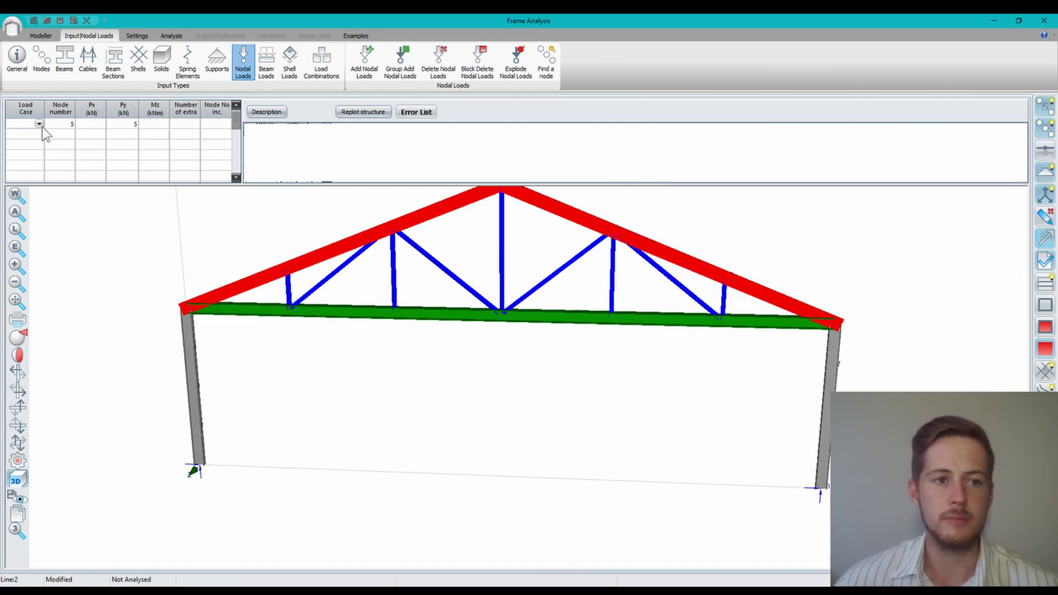
left_click(23, 127)
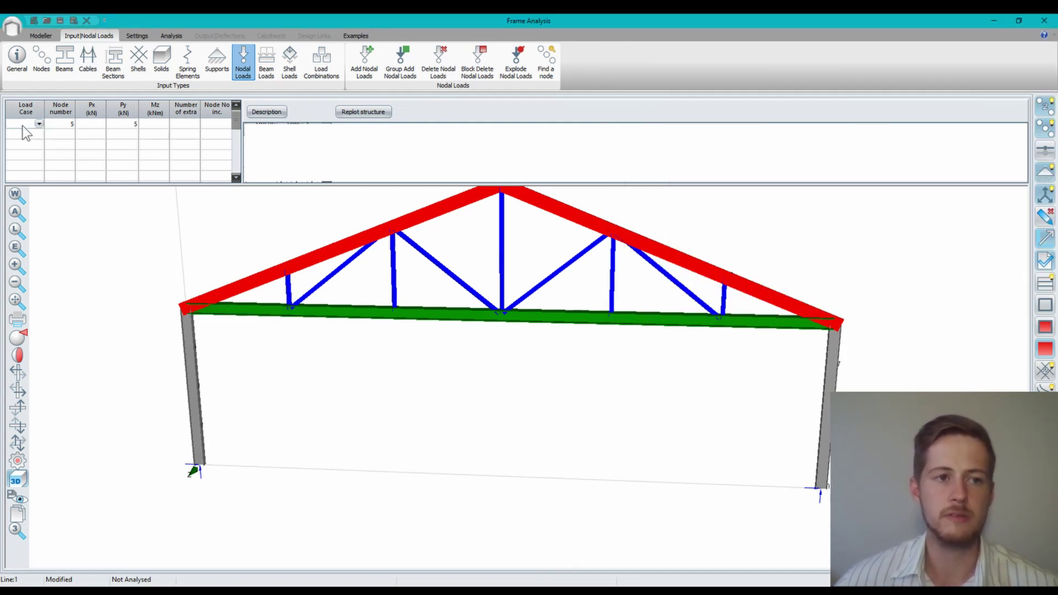
type("1")
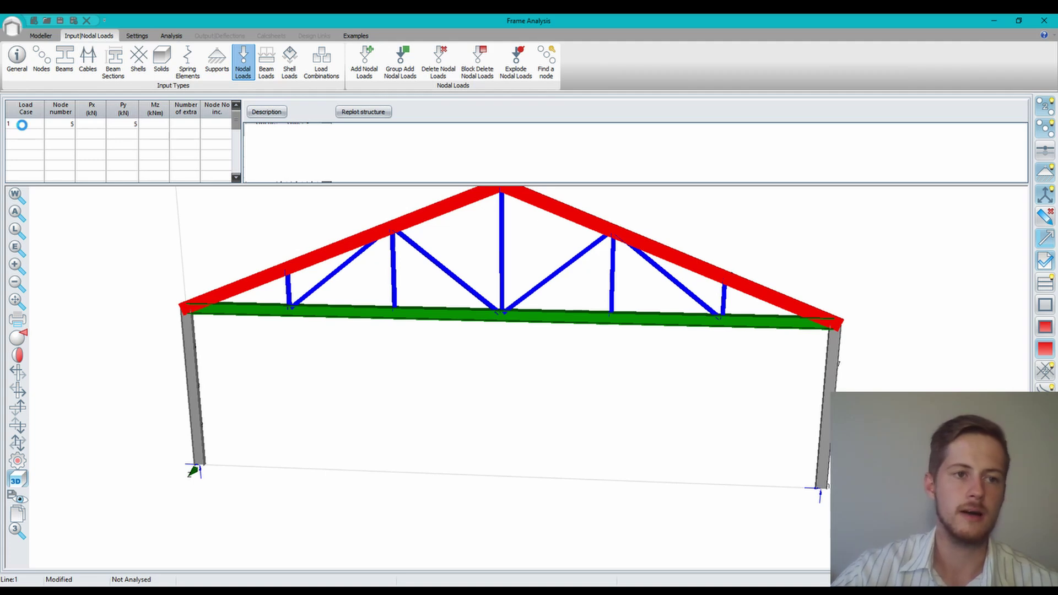
key("Return")
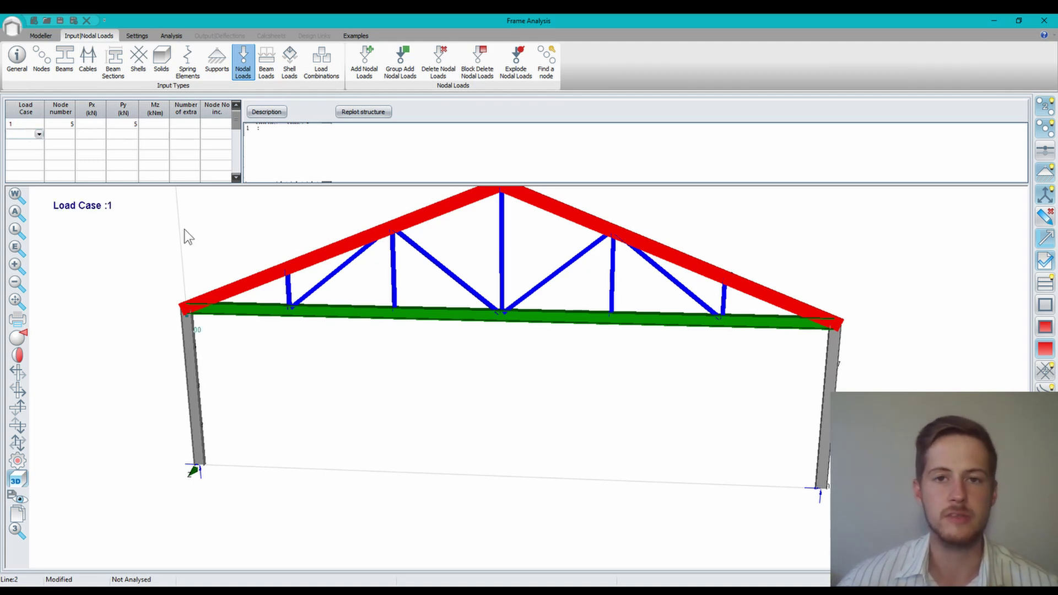
Turn off the 3D rendering, inspect the load arrow at node 5 and set its Py to -5 kN
scroll(310, 346, "down", 1)
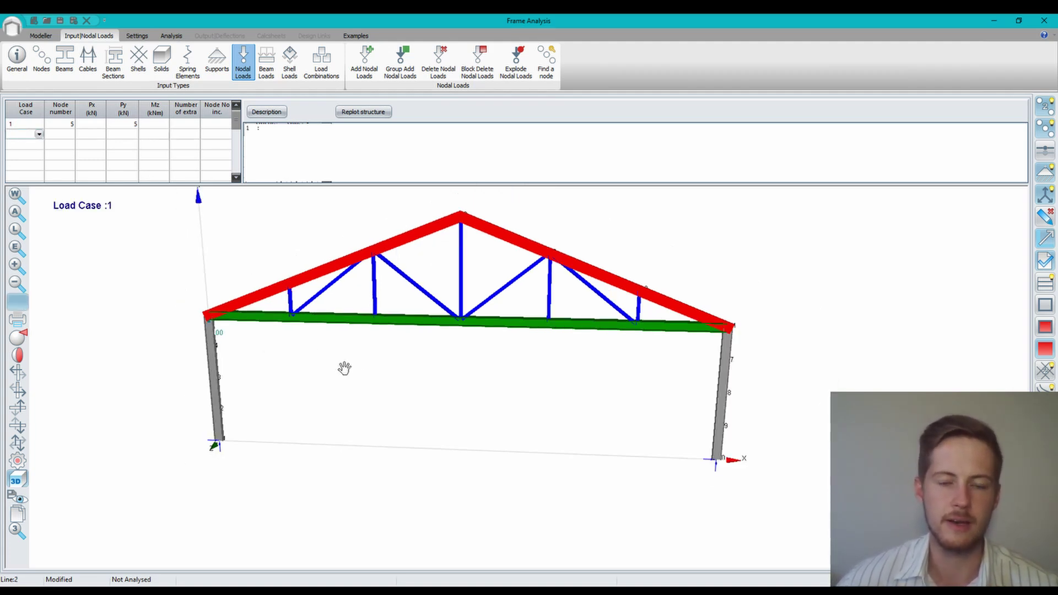
middle_click_drag(342, 365, 387, 384)
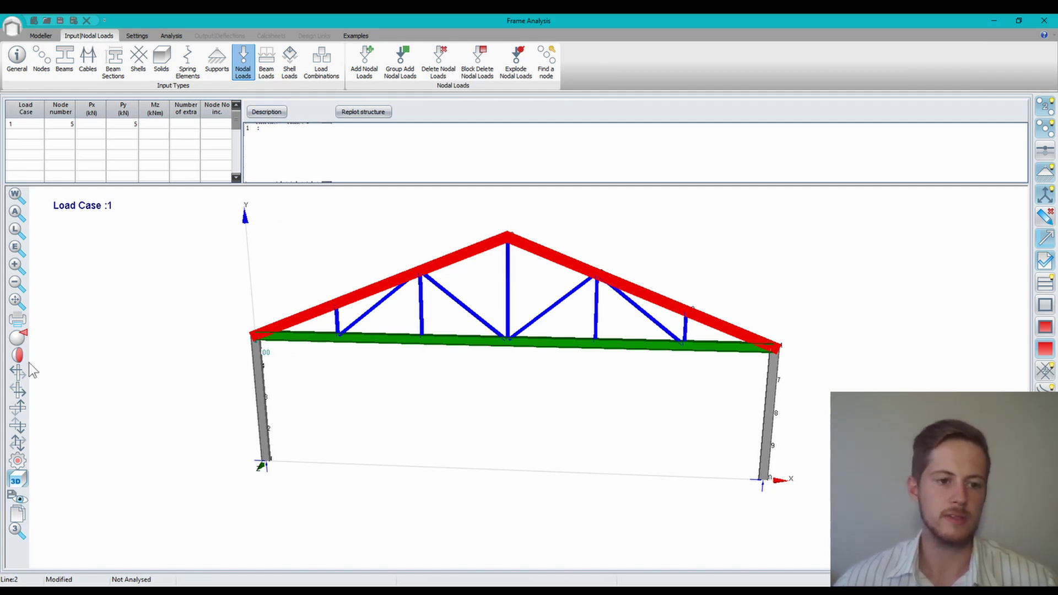
left_click(18, 479)
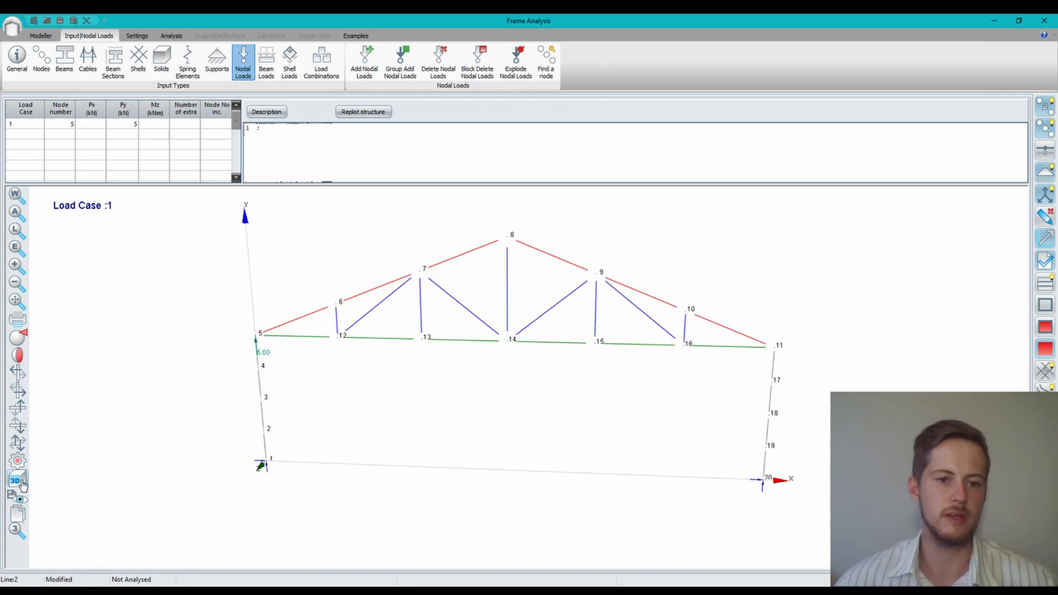
scroll(205, 358, "up", 5)
scroll(215, 330, "up", 3)
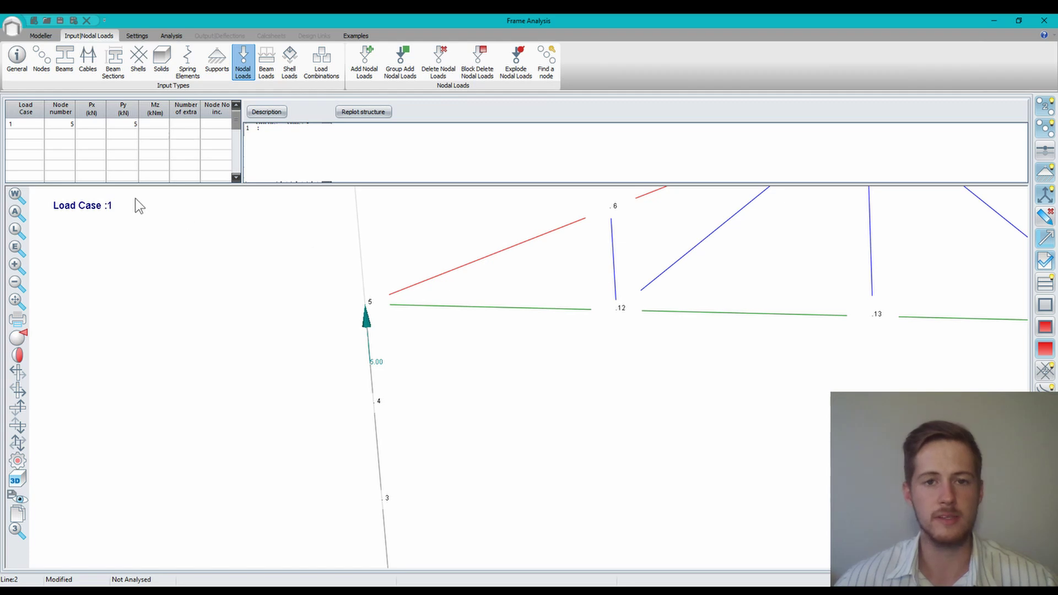
left_click(121, 126)
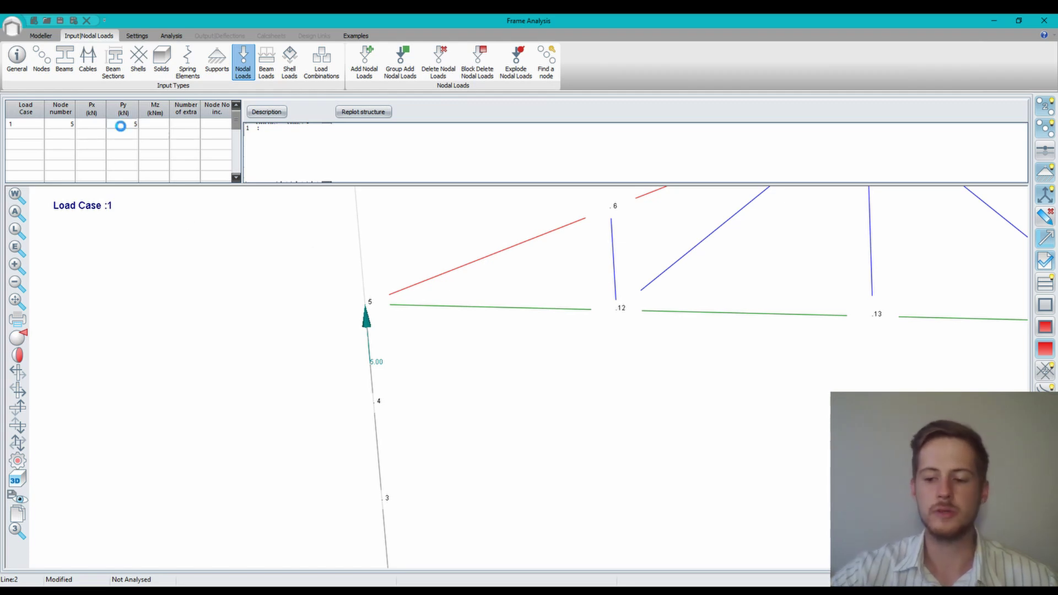
type("-5")
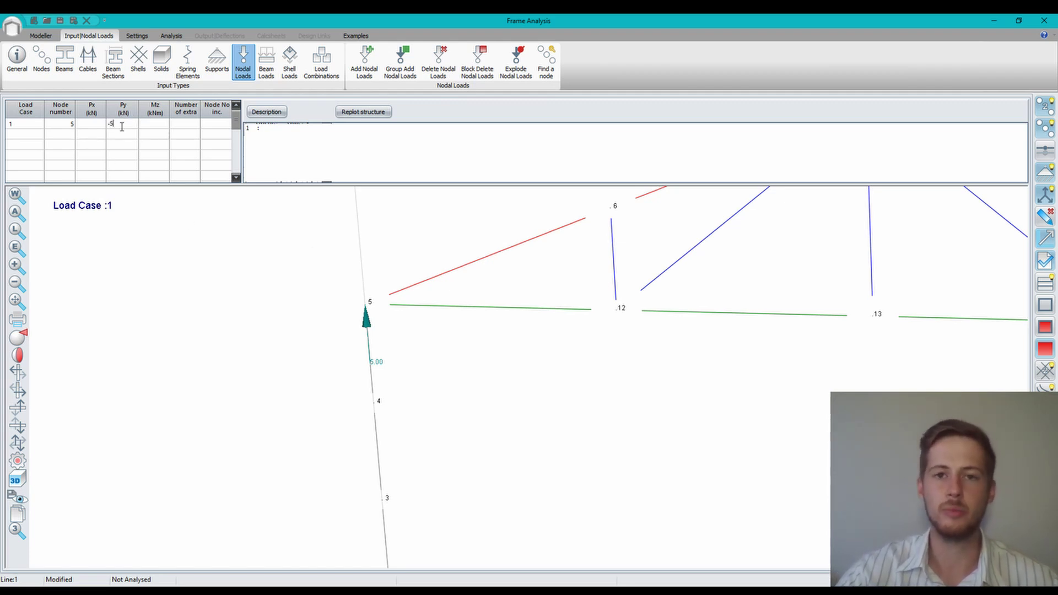
key("Return")
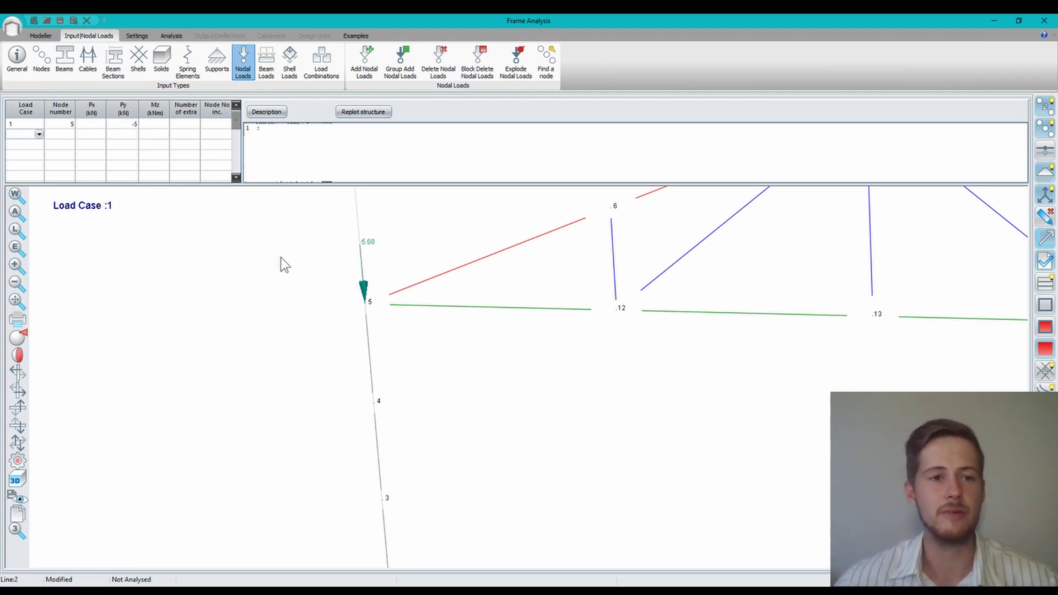
Check the ridge load in the First Drawing image and add a nodal load at node 8 with Py -10 kN
left_click(70, 135)
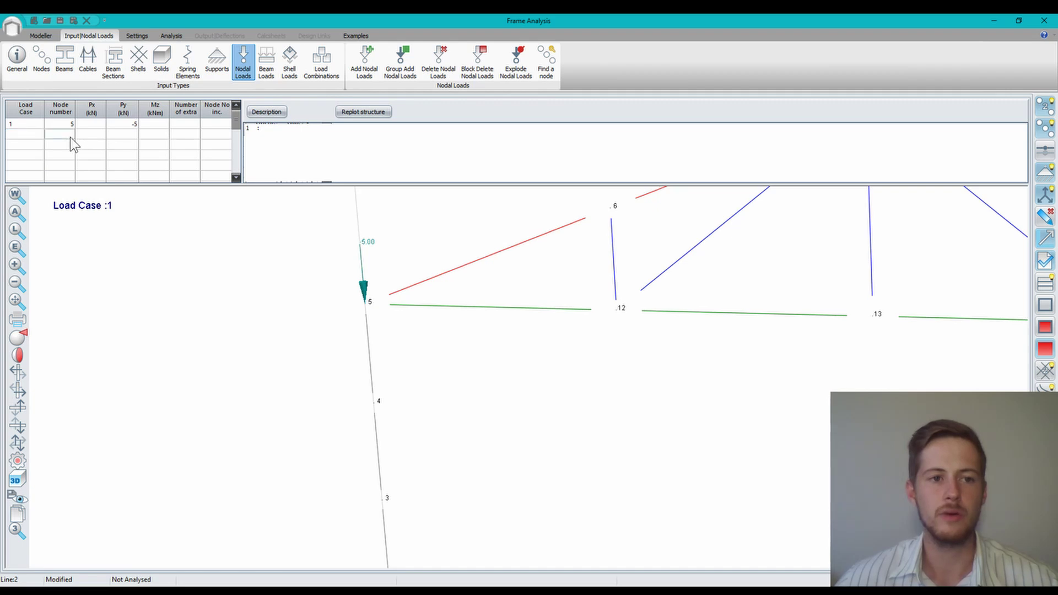
scroll(633, 386, "down", 1)
left_click(564, 583)
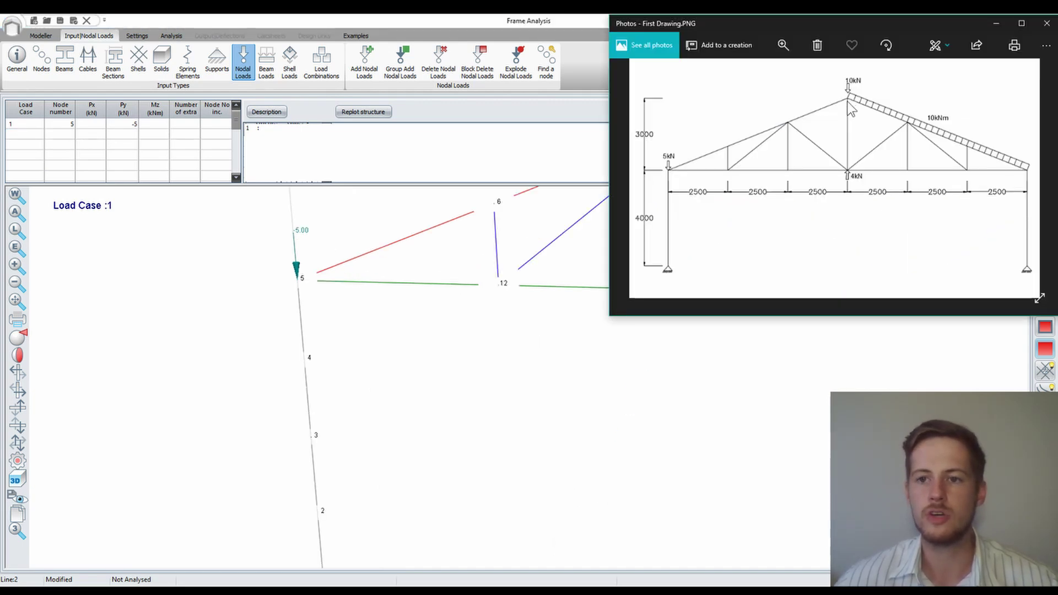
left_click(613, 423)
scroll(683, 380, "down", 1)
middle_click_drag(791, 349, 677, 421)
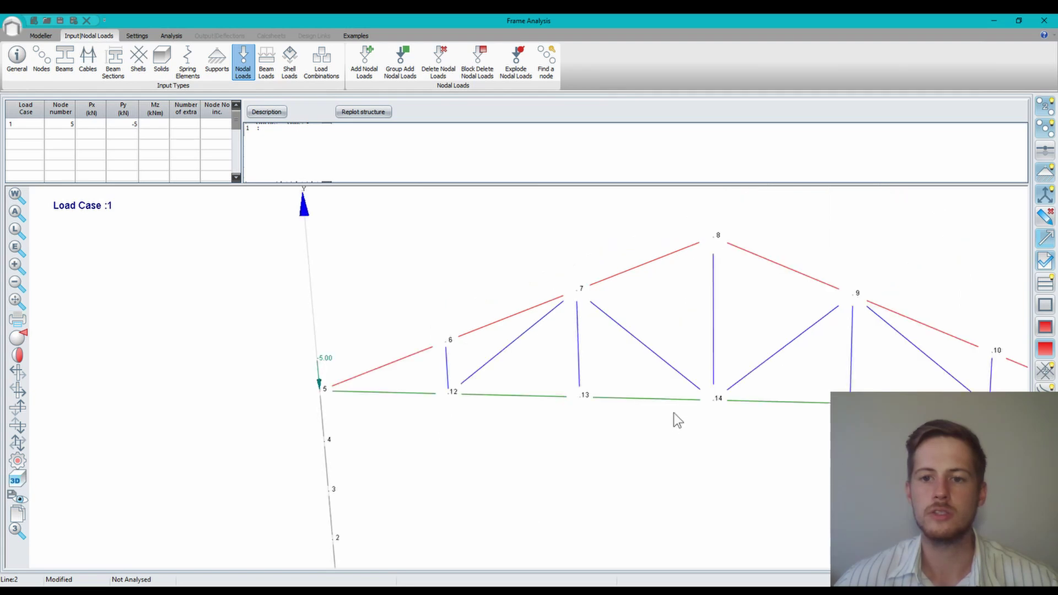
left_click(58, 134)
type("8")
key("Tab")
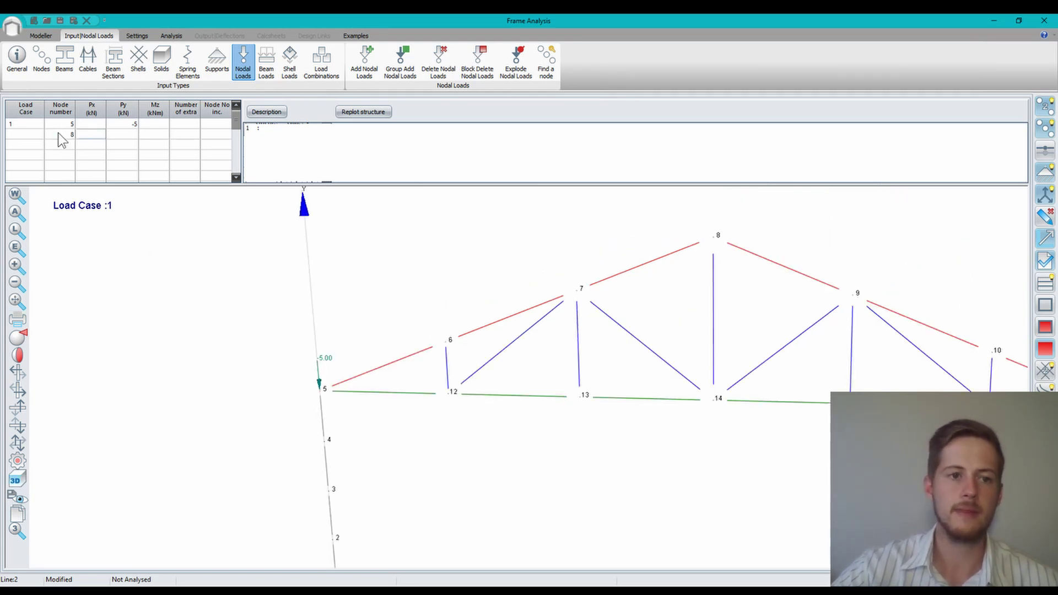
key("Tab")
type("-1")
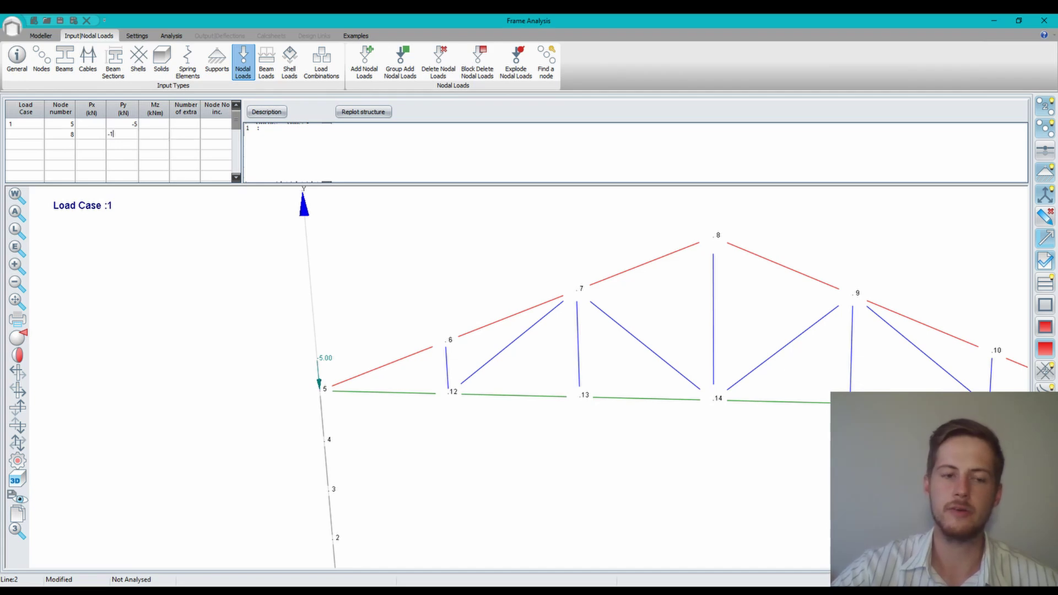
key("Return")
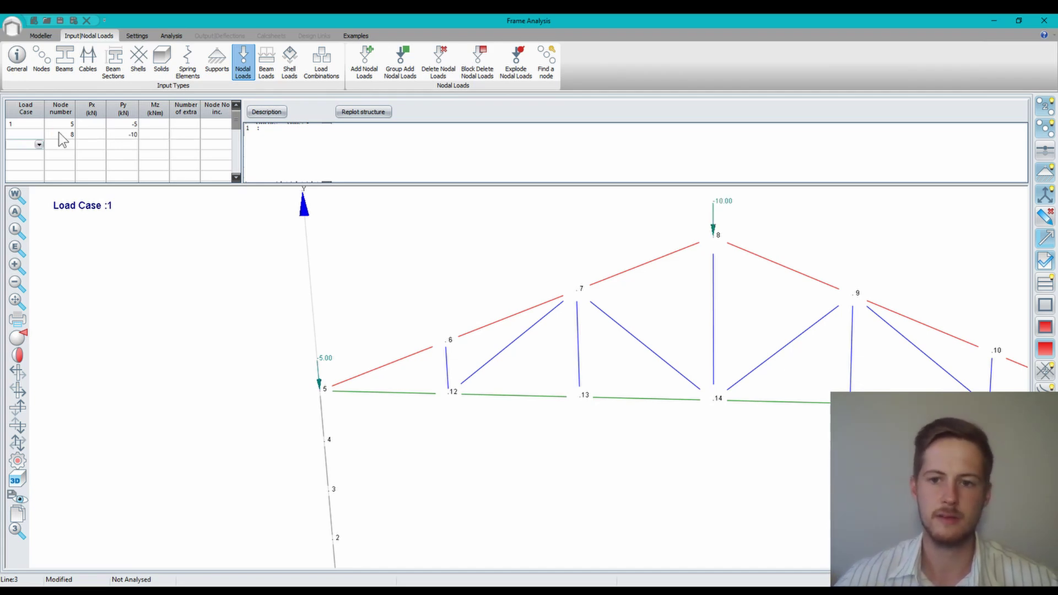
Check the bottom-chord load in the First Drawing image and add a nodal load at node 14 with Py 4 kN
key("alt+Tab")
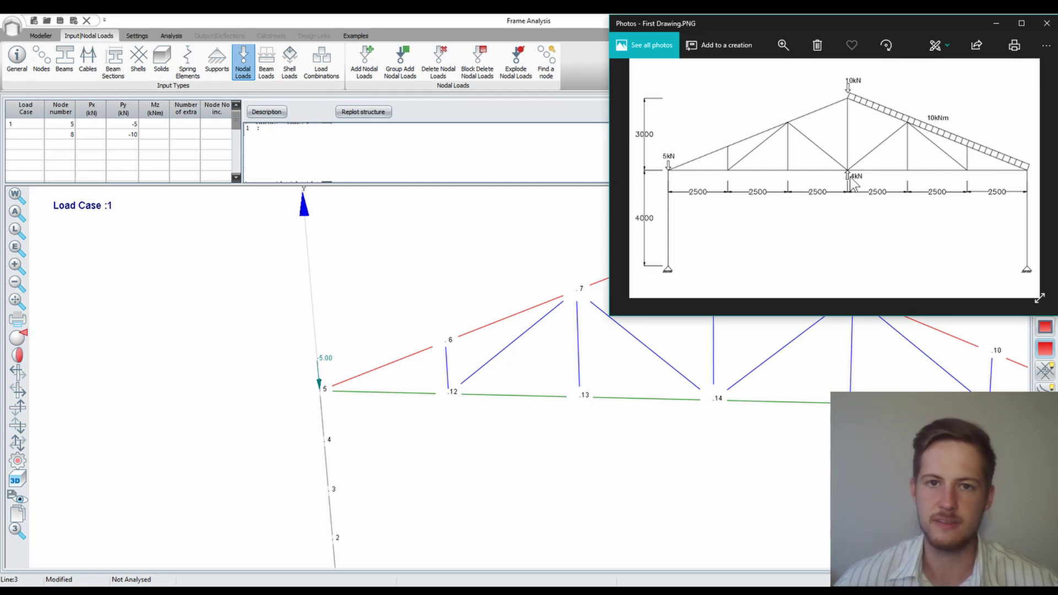
left_click(196, 259)
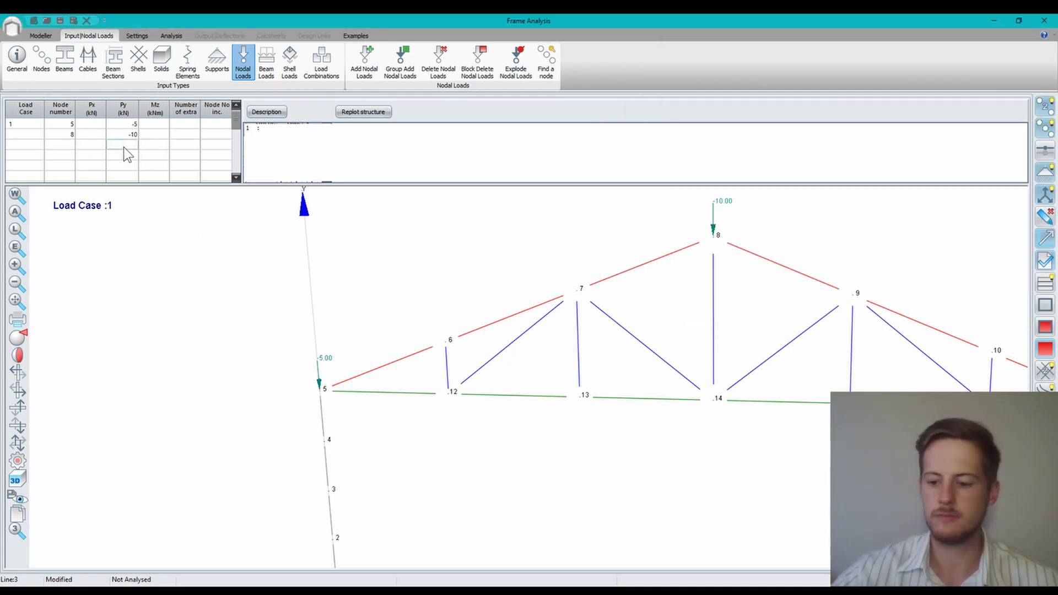
type("4")
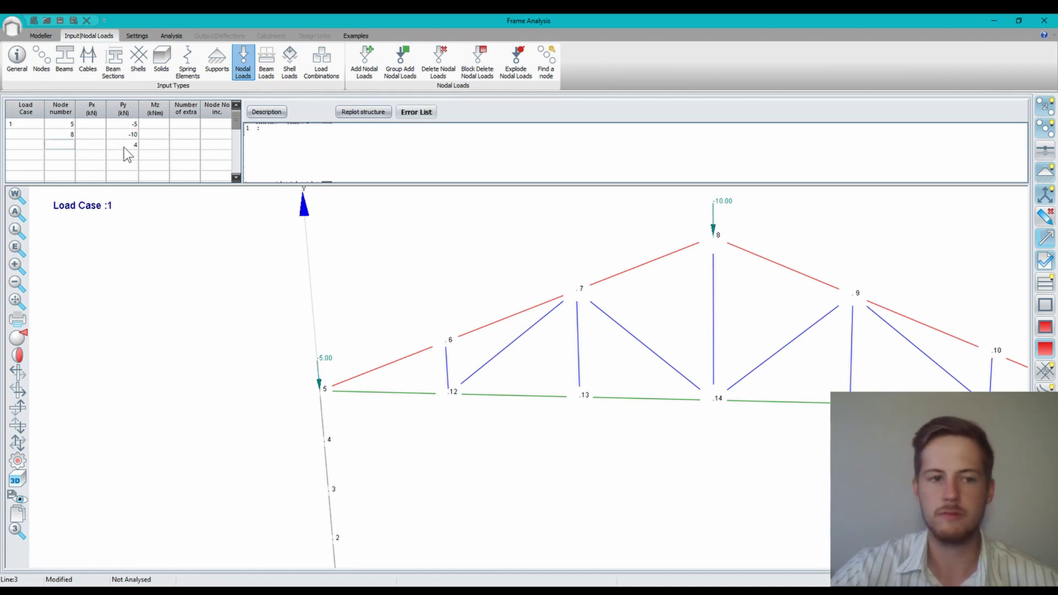
type("14")
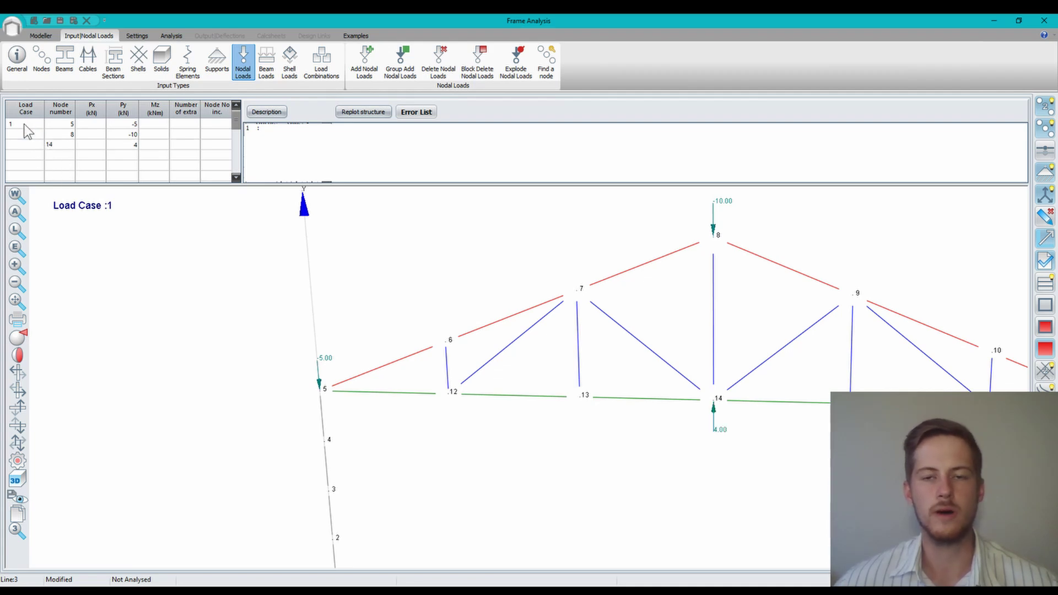
left_click(26, 133)
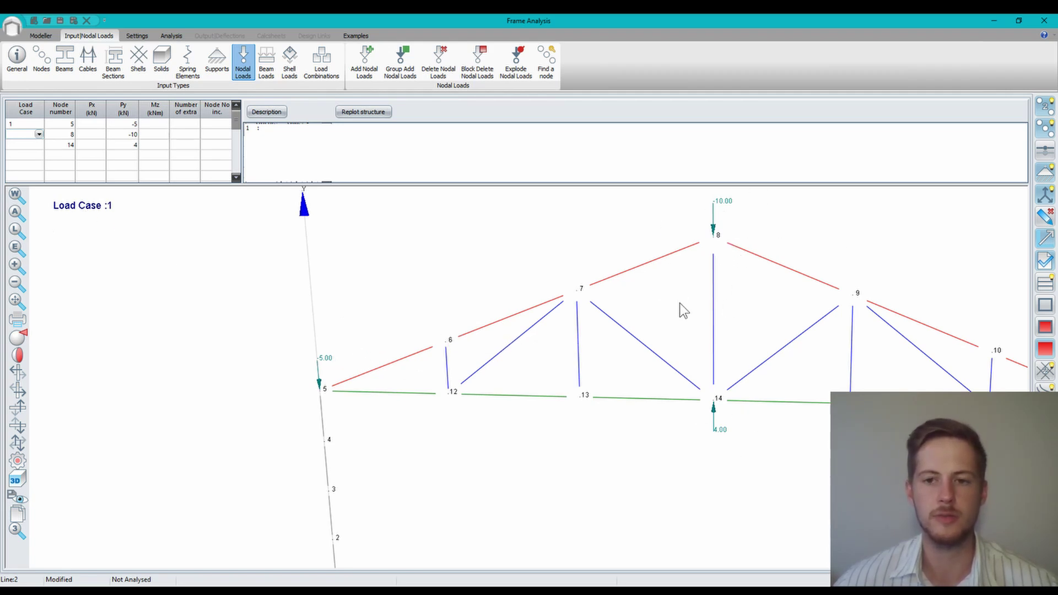
scroll(683, 303, "down", 1)
middle_click_drag(683, 302, 638, 299)
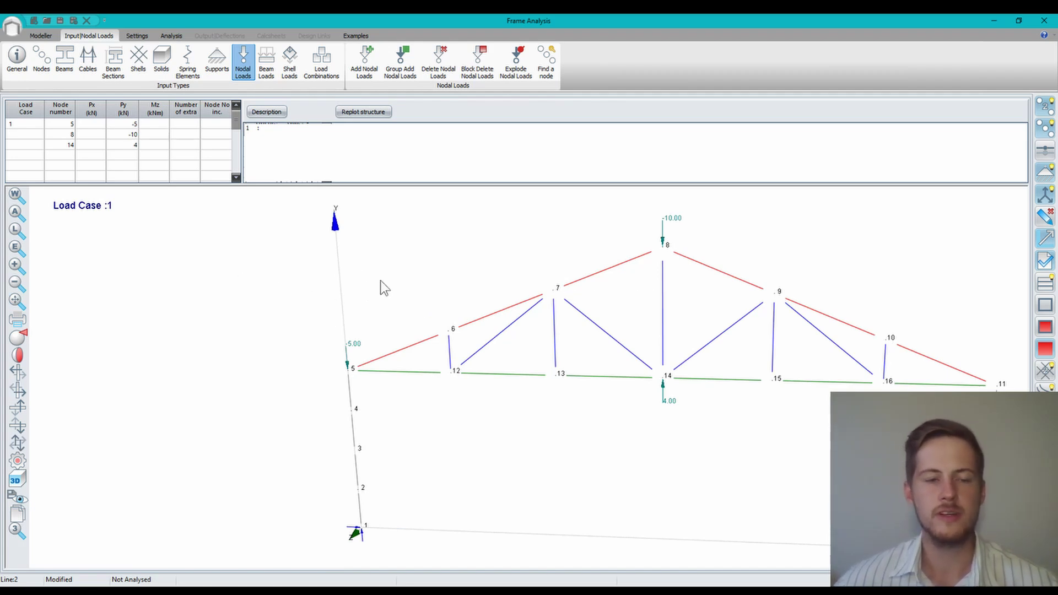
Start a beam load in load case 1 on elements 8-9--11, checking the loaded rafter in the First Drawing image
left_click(267, 69)
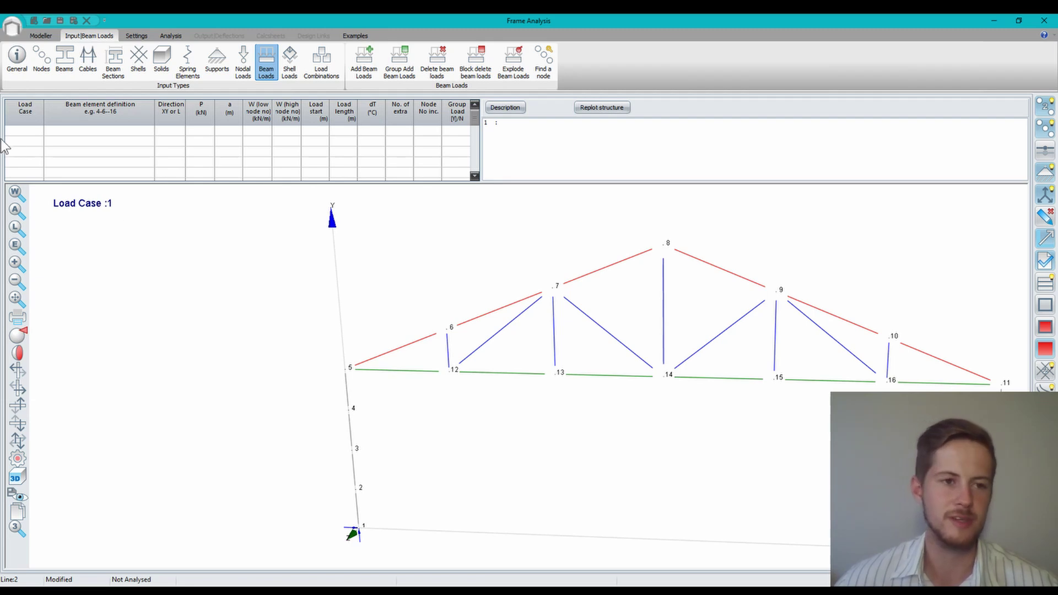
left_click(35, 132)
left_click(38, 130)
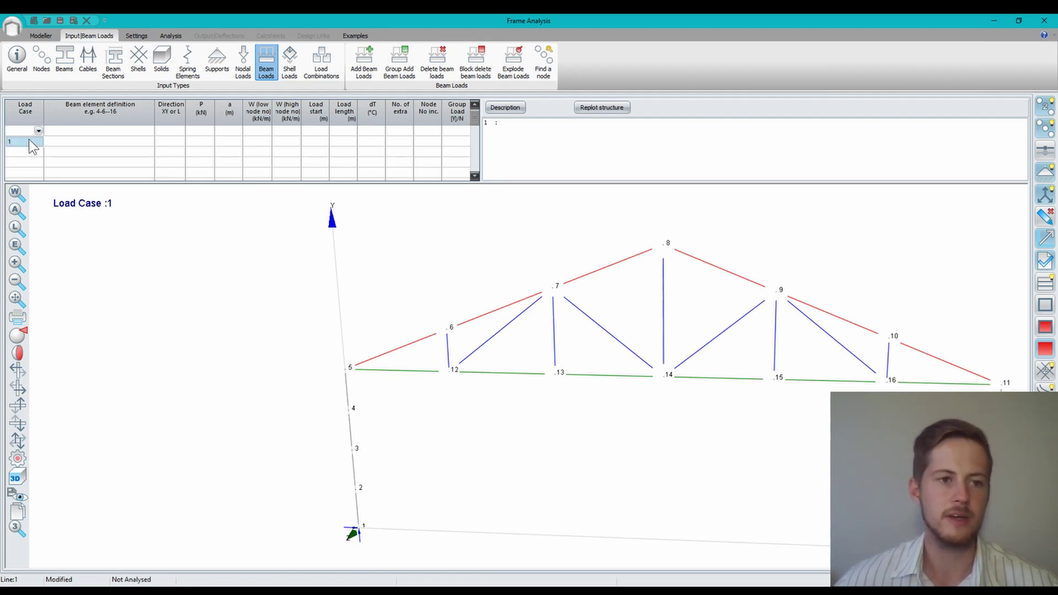
left_click(145, 135)
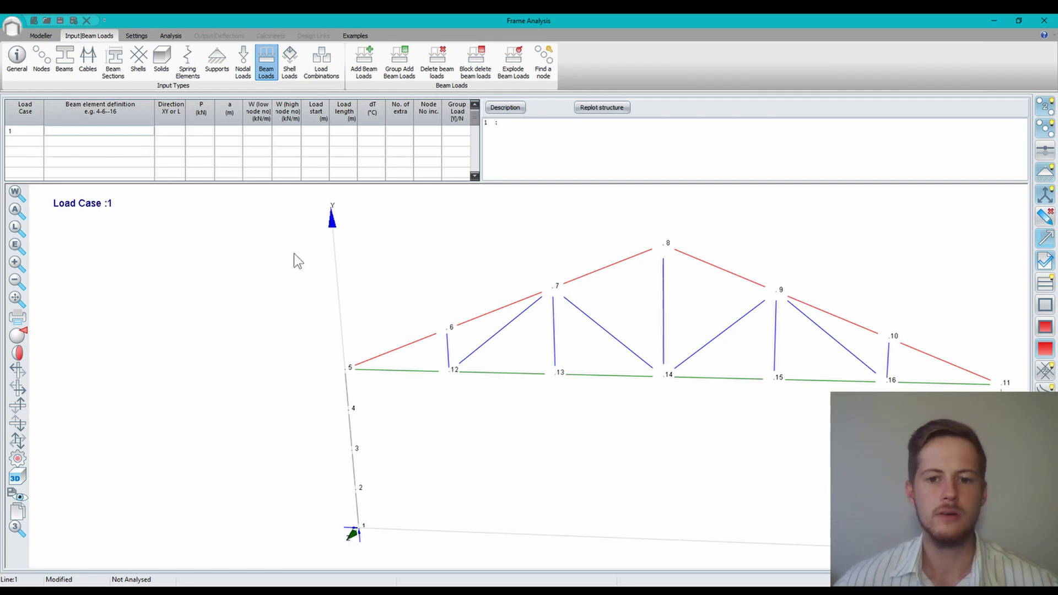
key("alt+Tab")
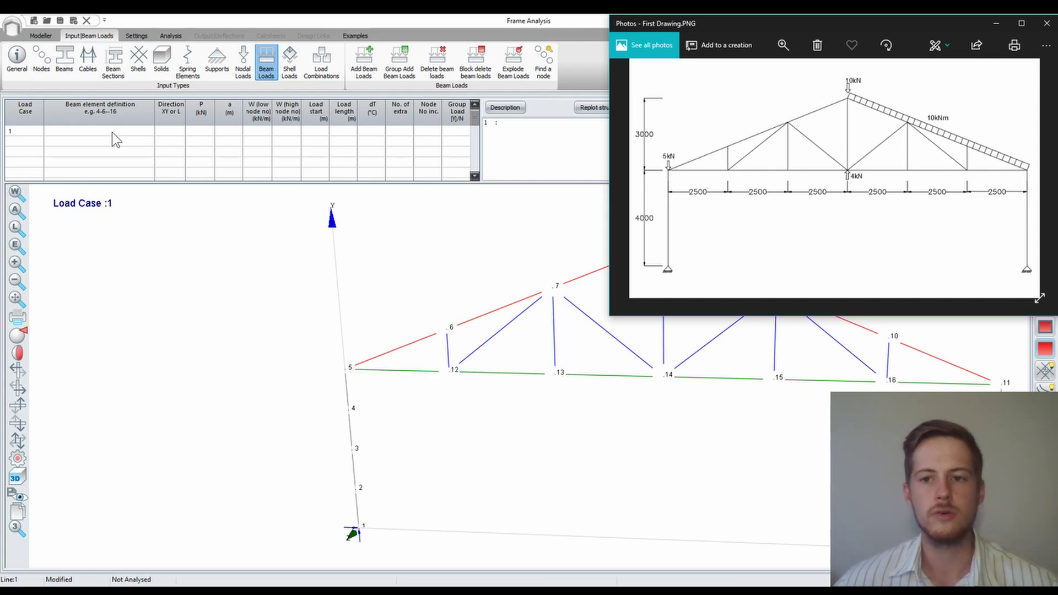
key("alt+Tab")
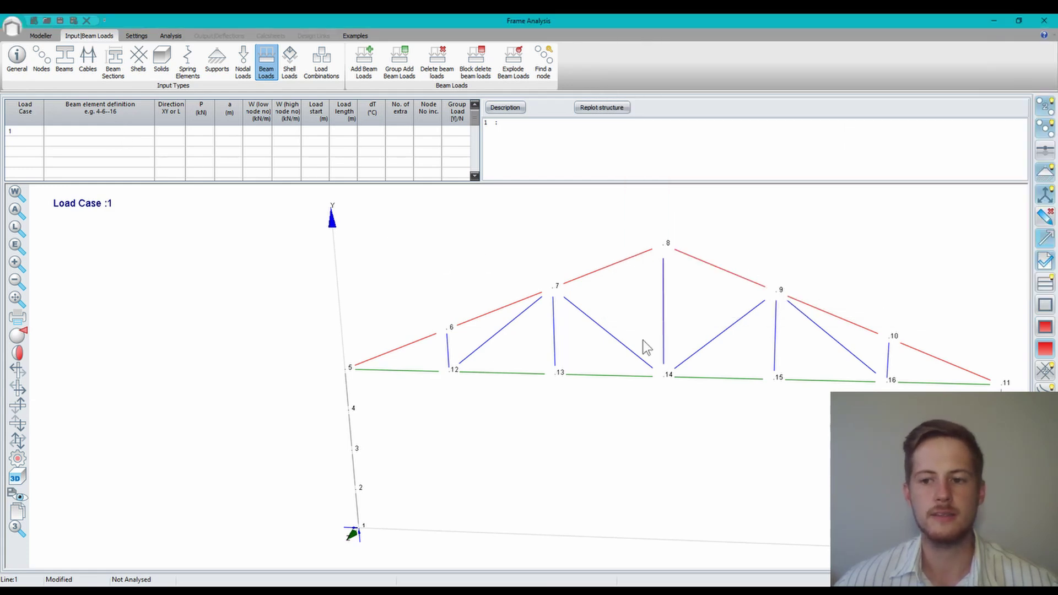
left_click(114, 131)
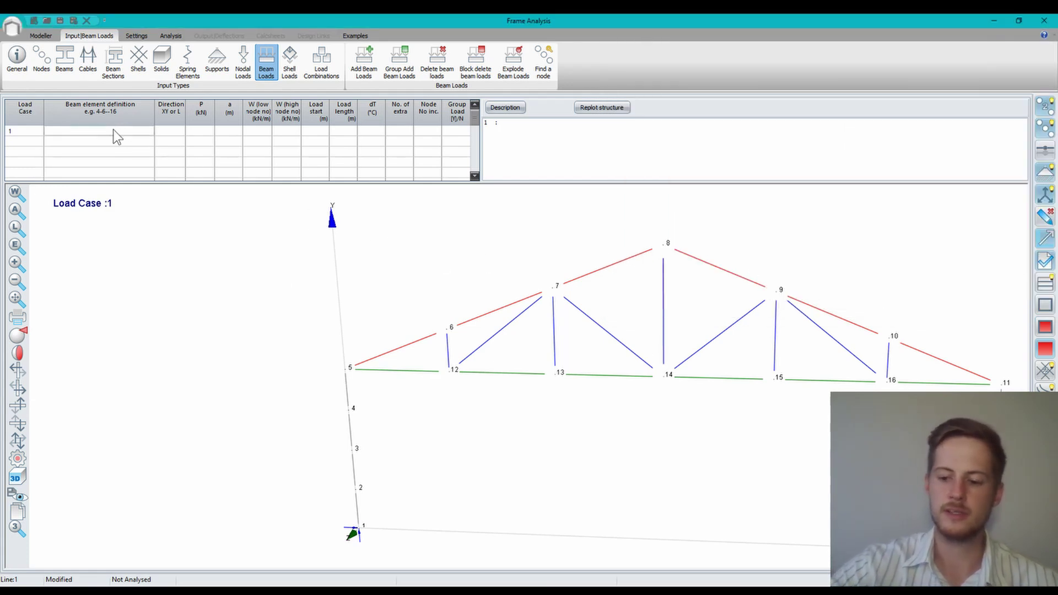
type("8-9--")
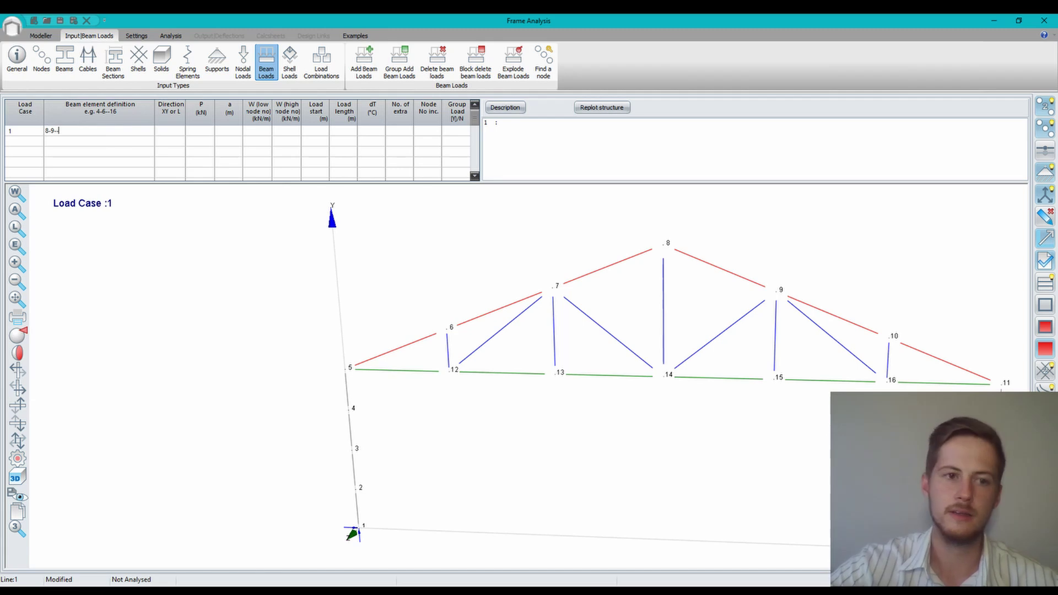
type("11")
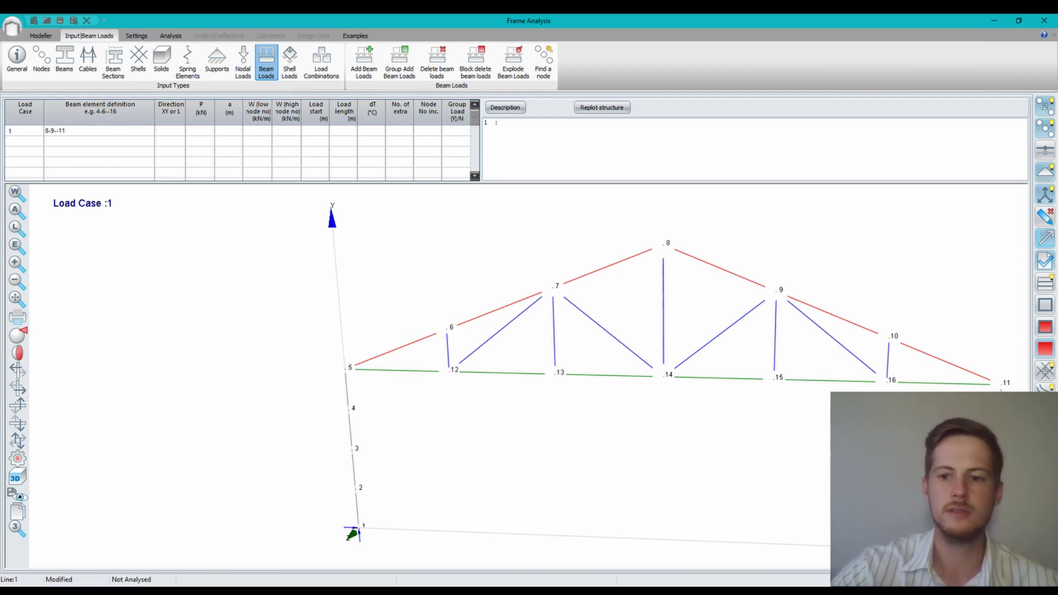
key("Return")
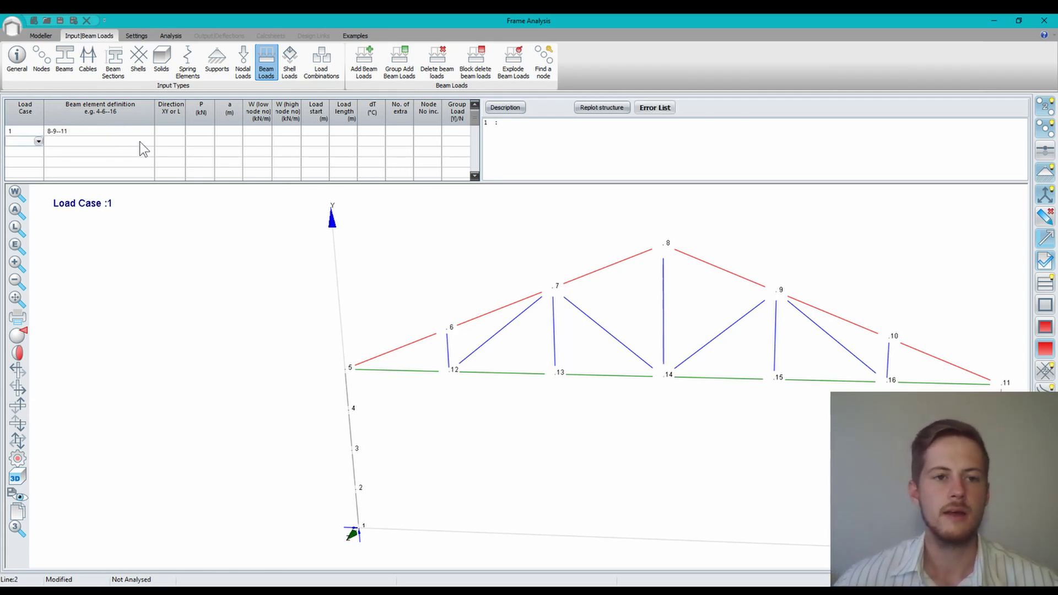
Set the beam load's direction to L, consulting the load orientation in the First Drawing image
left_click(179, 132)
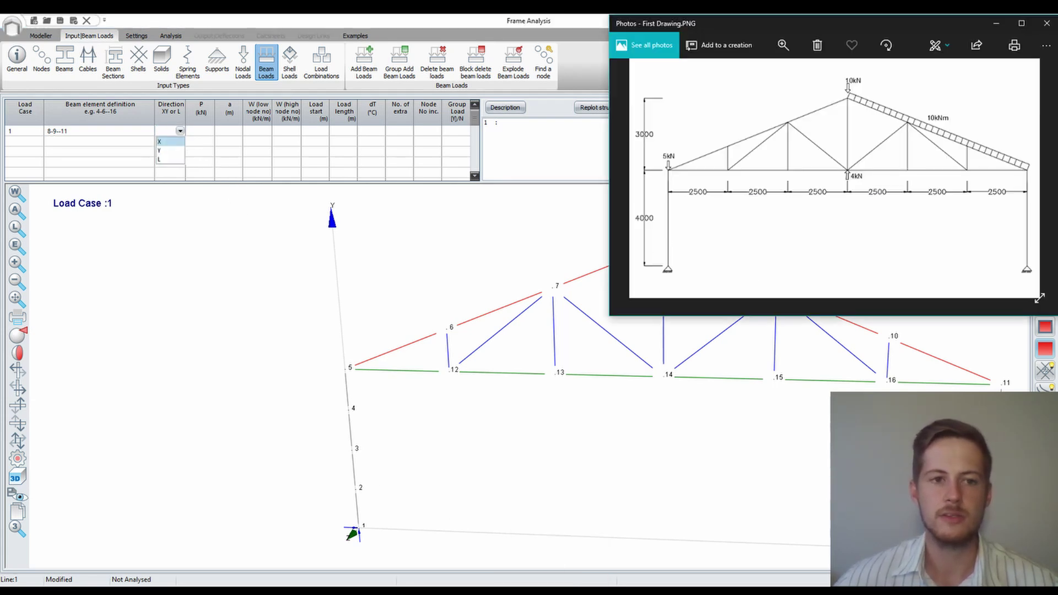
left_click(554, 548)
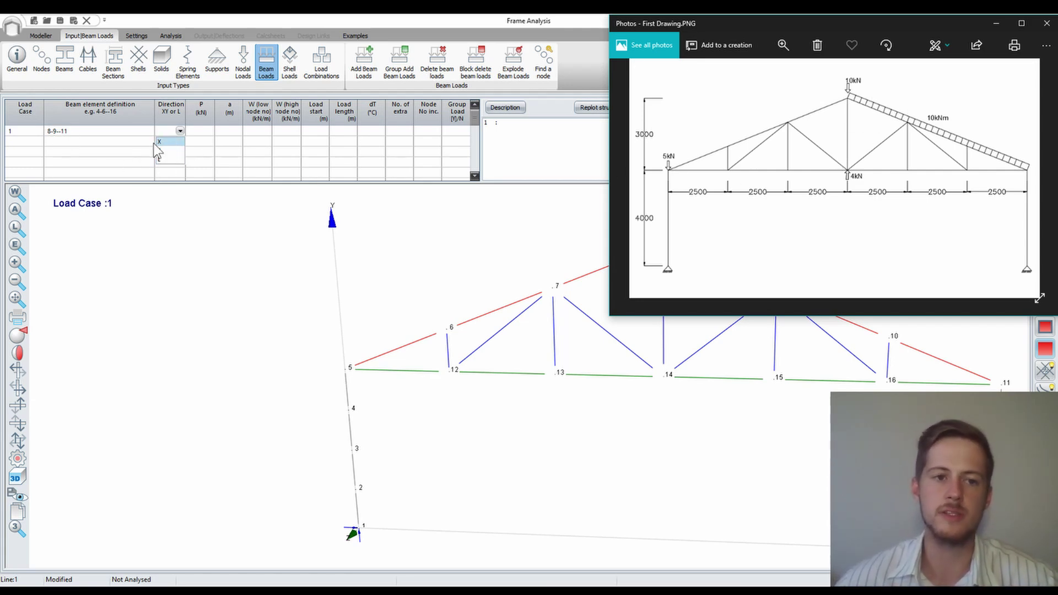
key("alt+Tab")
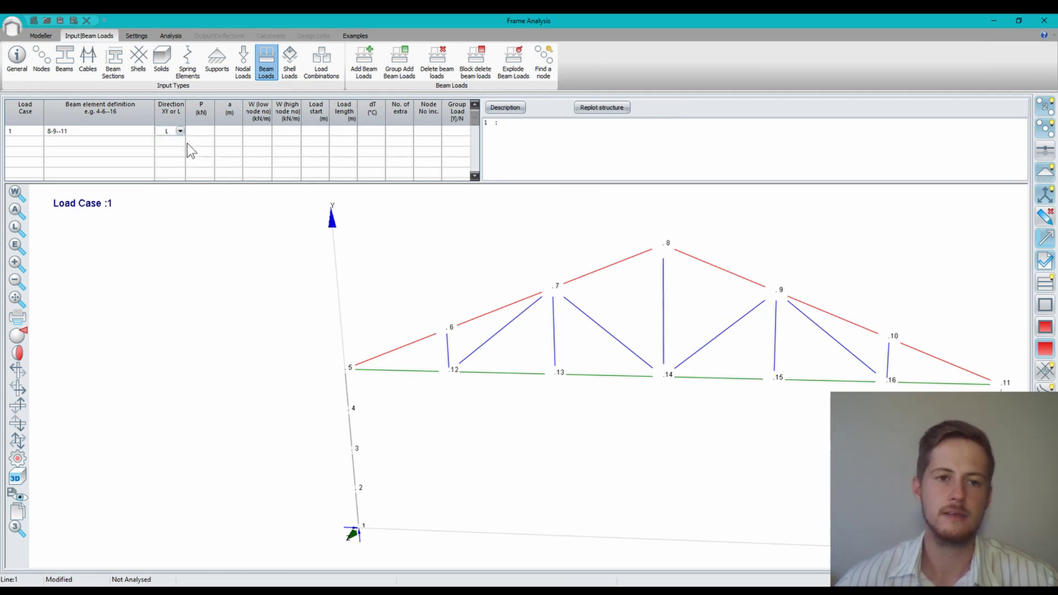
Check the distributed load in First Drawing, enter 10 kN/m as the beam load's low-node W value and inspect its direction on the rafter
left_click(264, 134)
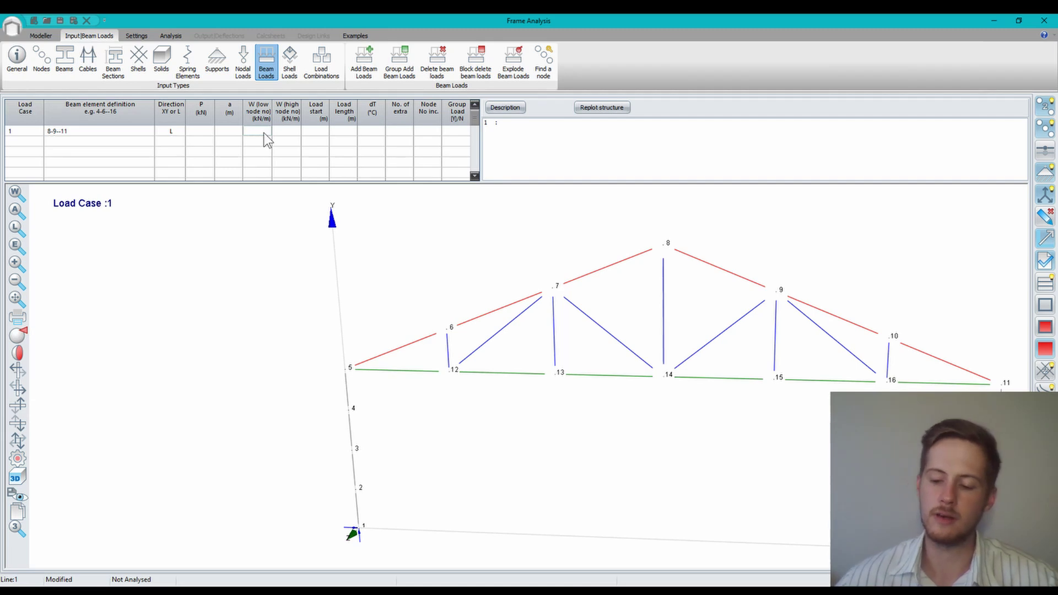
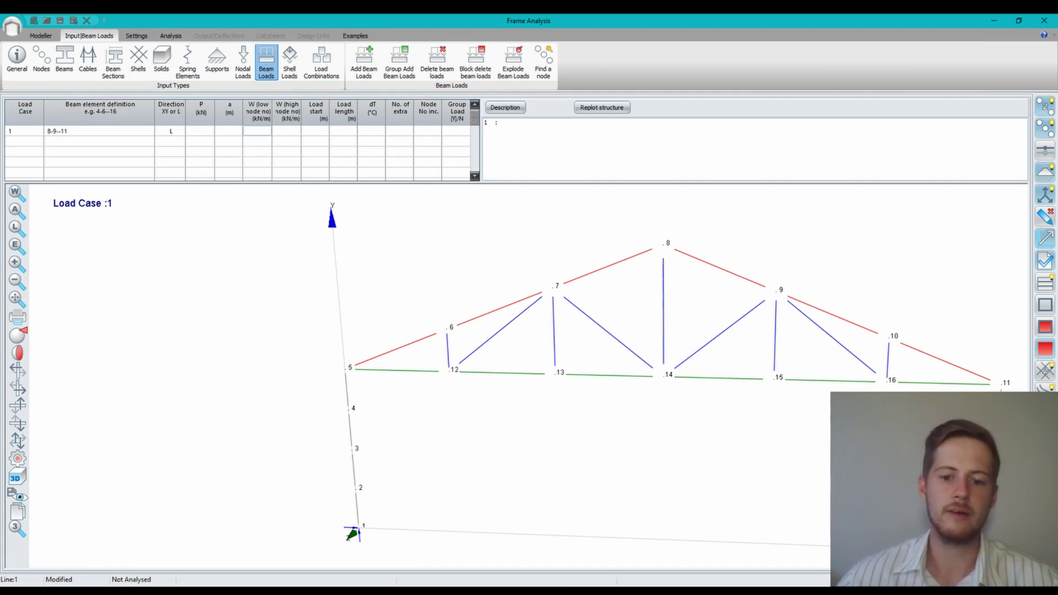
key("alt+Tab")
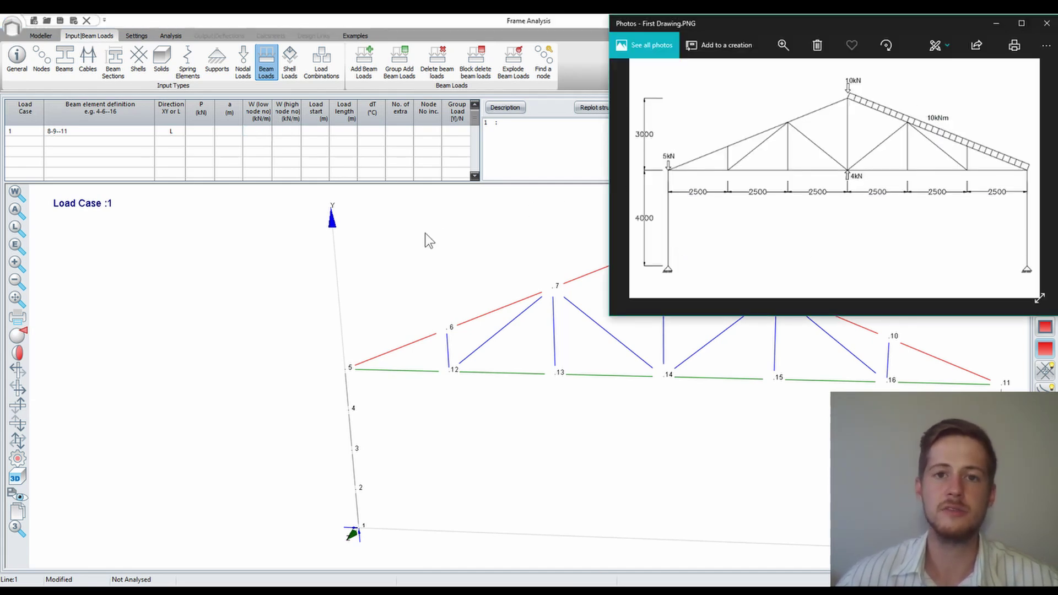
left_click(420, 240)
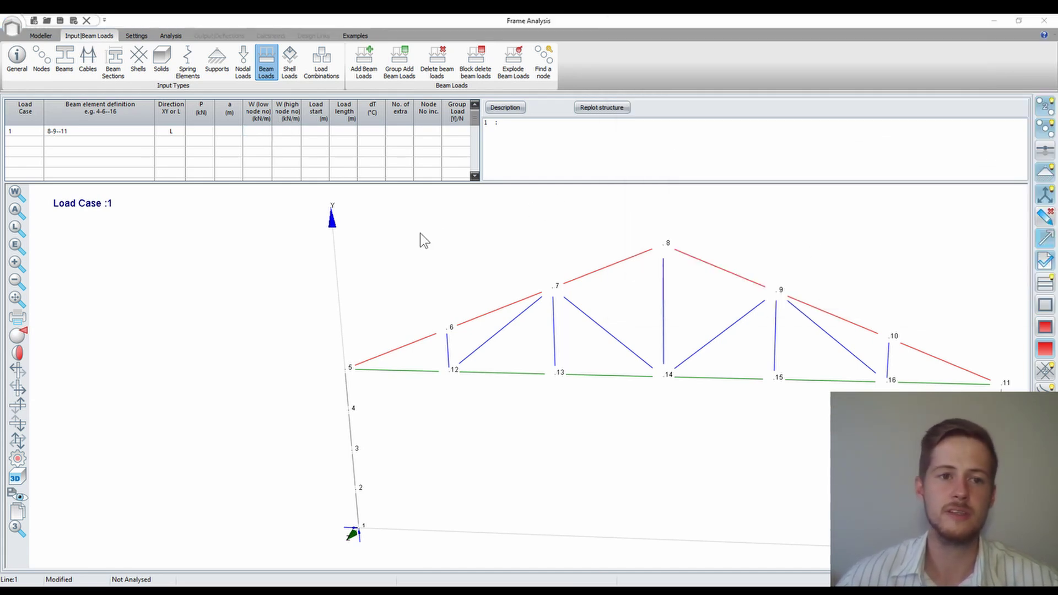
left_click(261, 130)
type("10")
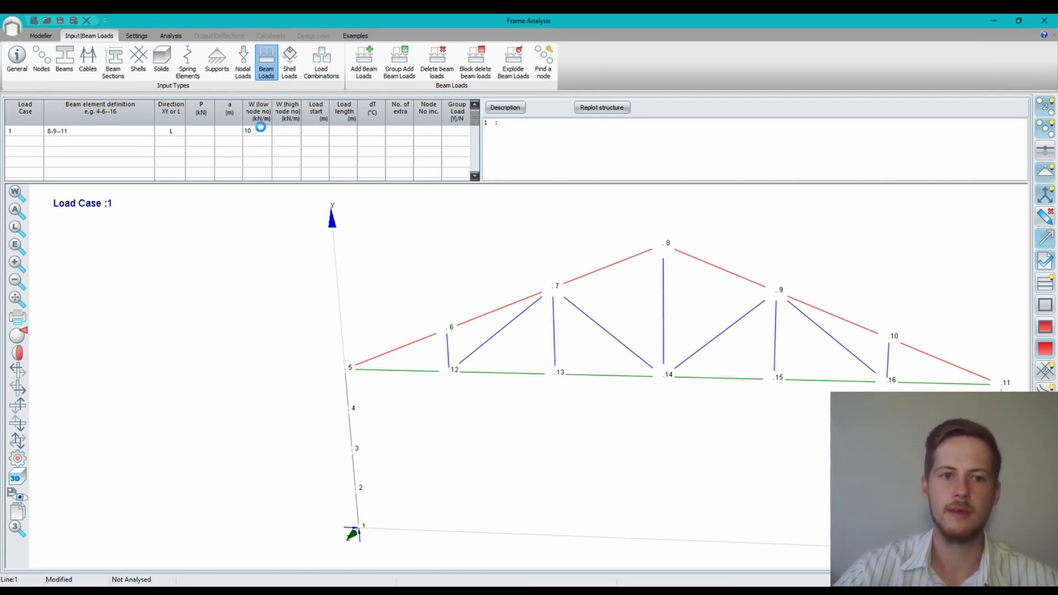
key("Tab")
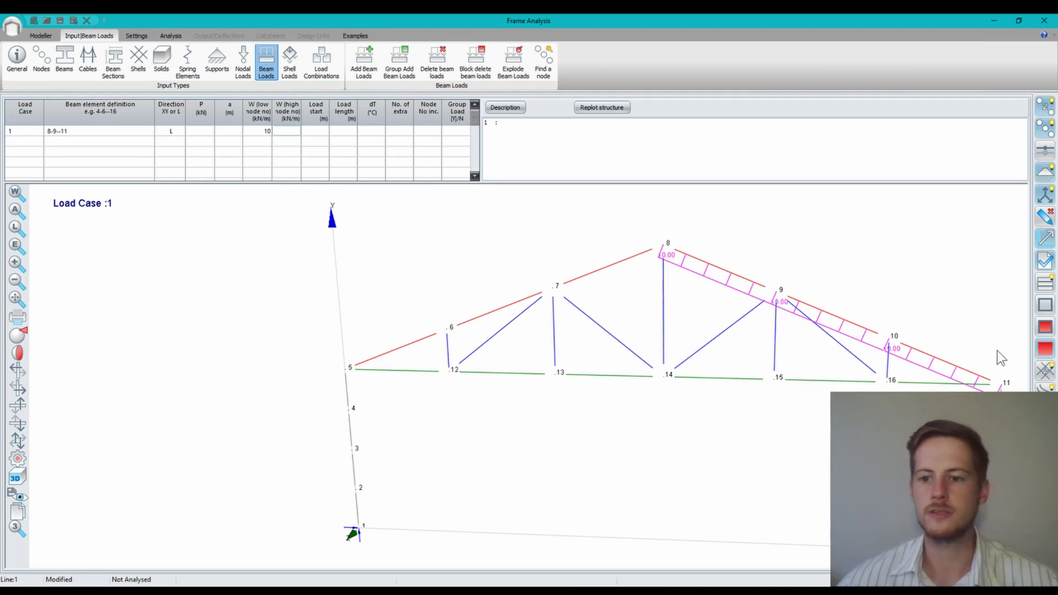
scroll(1001, 358, "up", 1)
scroll(904, 335, "up", 1)
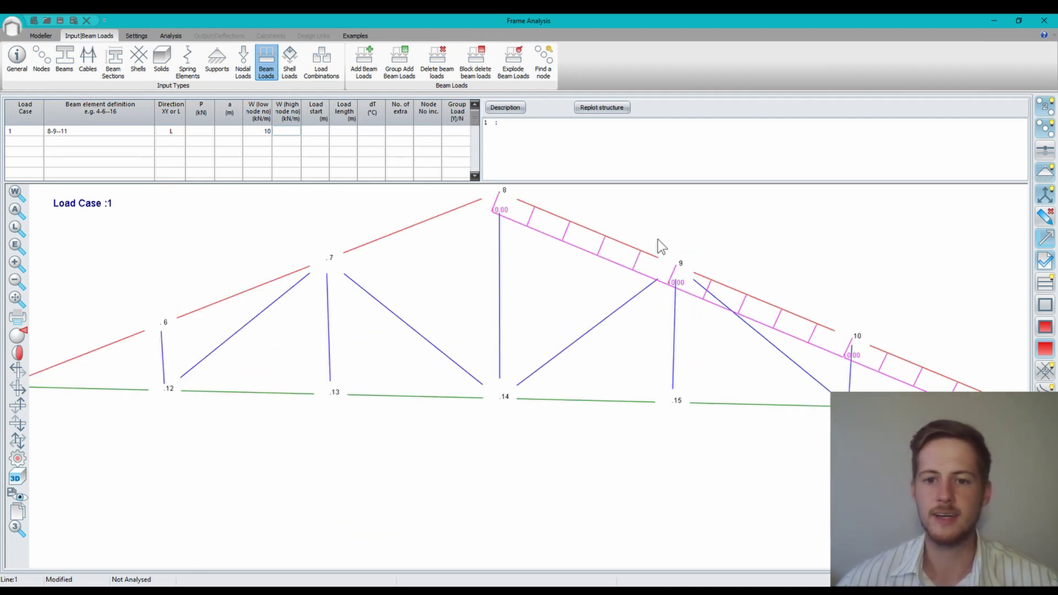
Set the beam load's low-node W value to -10 kN/m and compare the plotted load with the First Drawing image
left_click(261, 134)
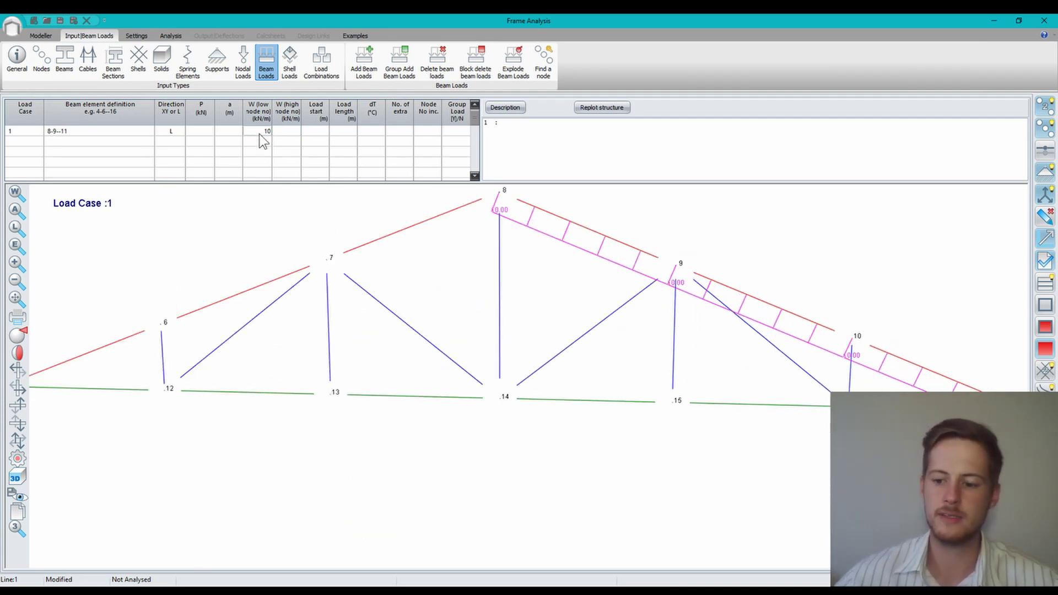
type("-10")
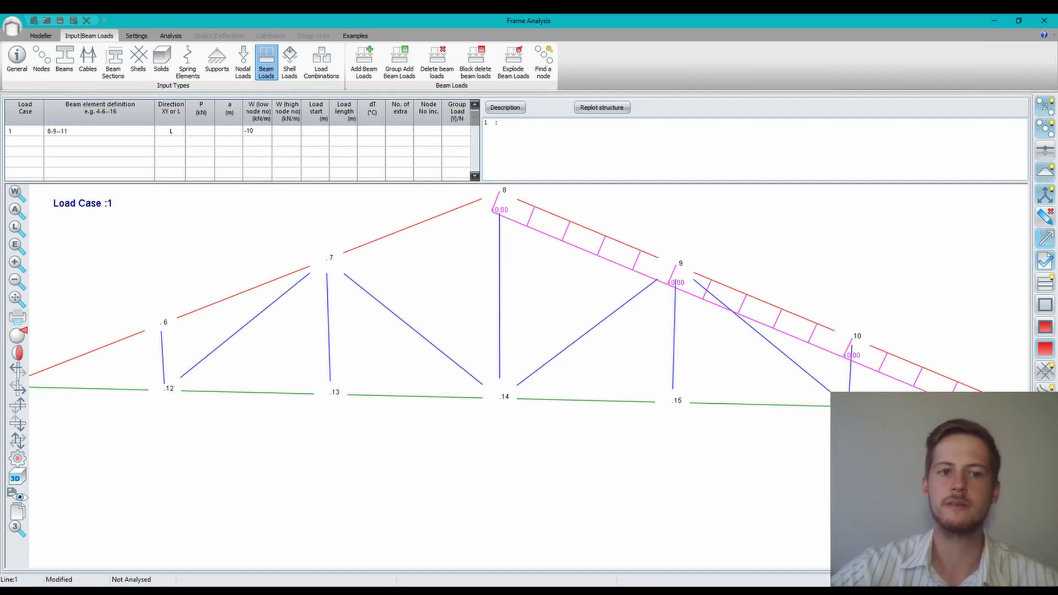
key("Return")
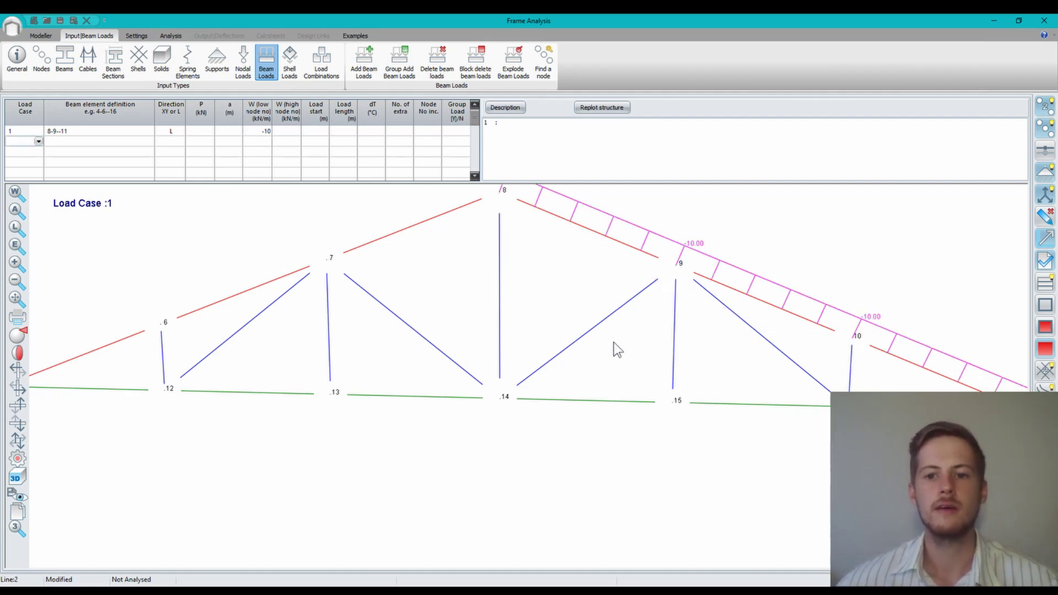
scroll(617, 350, "down", 3)
scroll(598, 347, "up", 1)
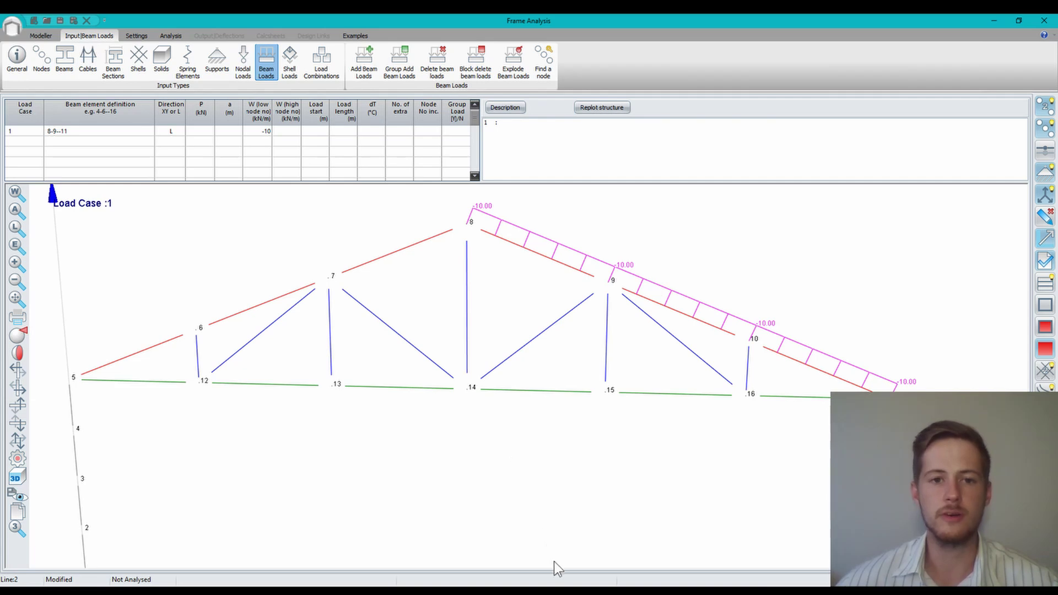
key("alt+Tab")
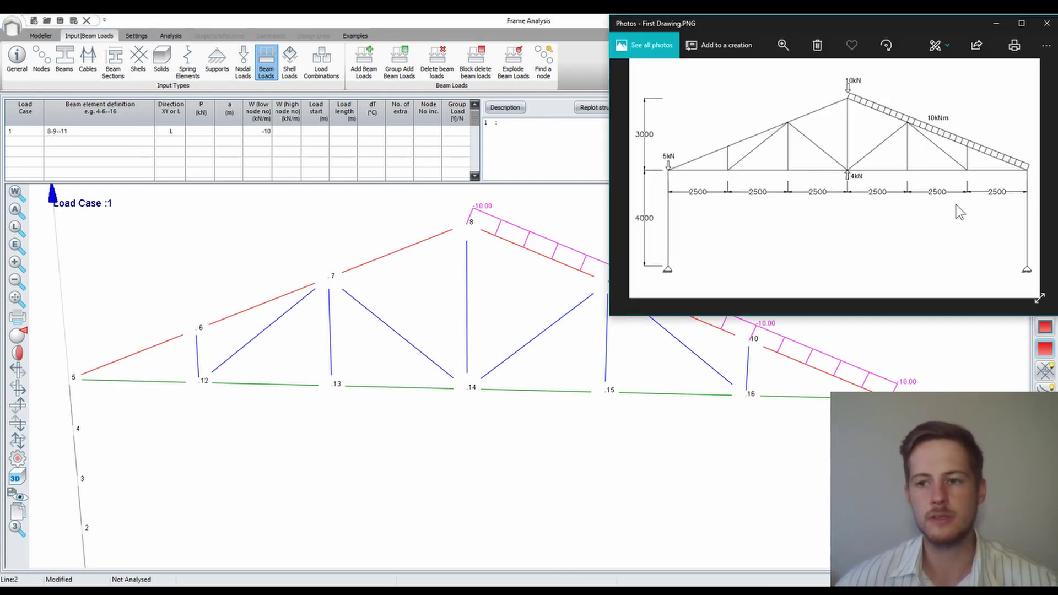
key("alt+Tab")
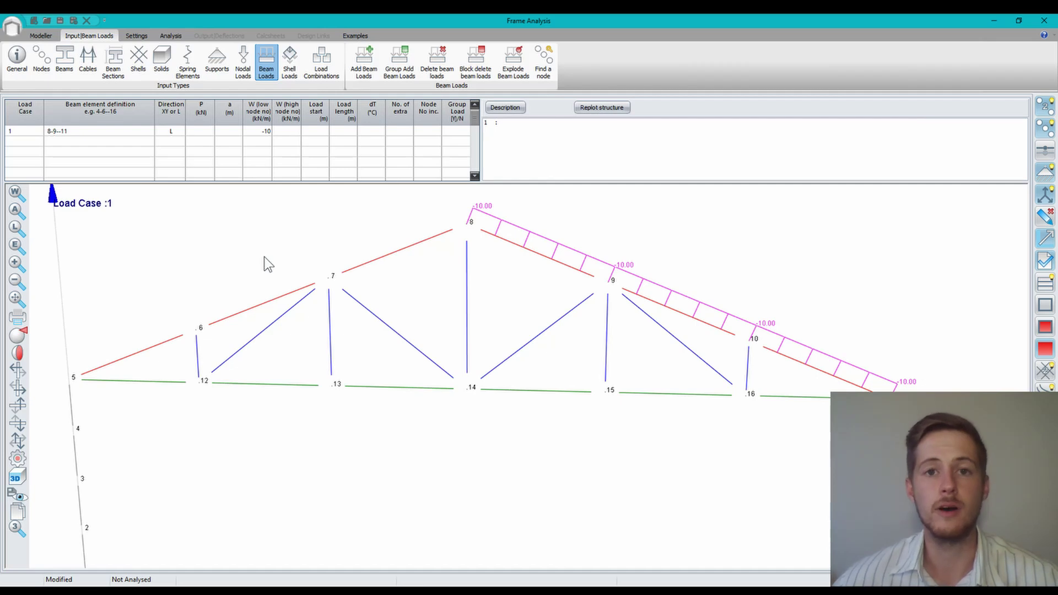
Run the analysis, continuing past the input warnings, and open the deflections output
left_click(173, 38)
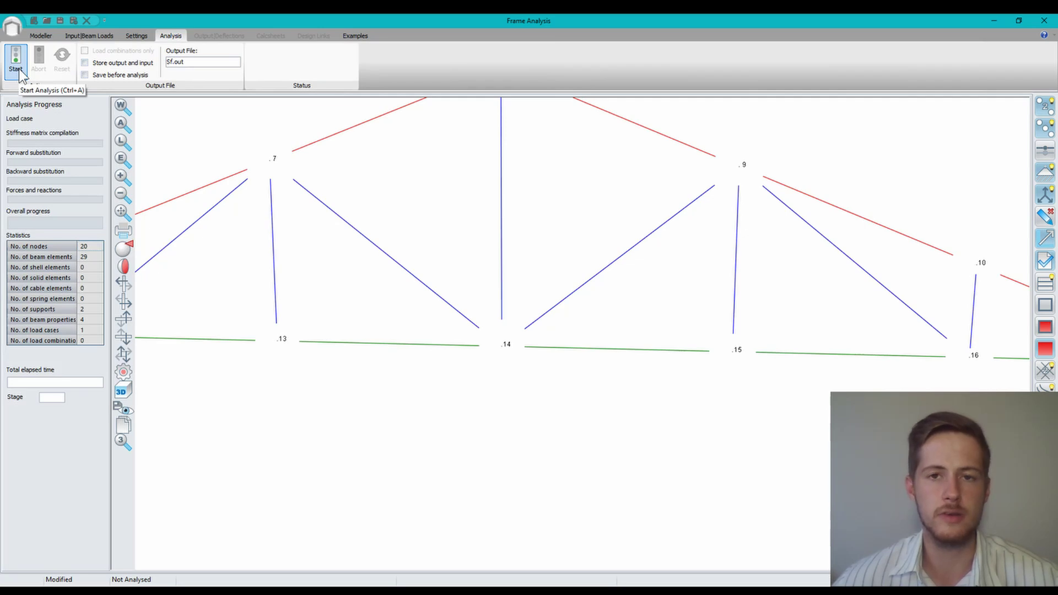
left_click(18, 70)
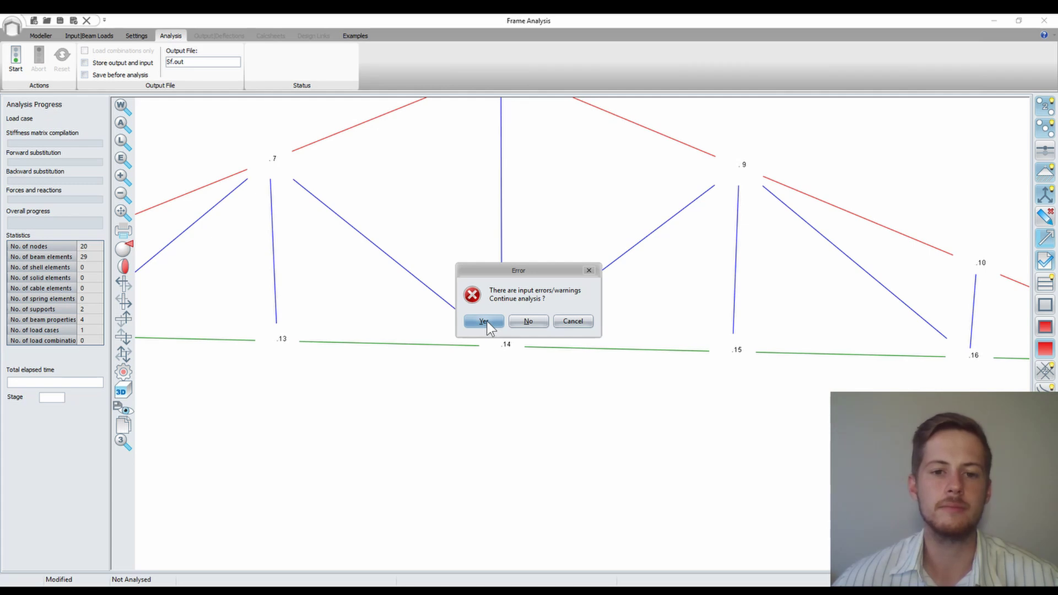
left_click(484, 321)
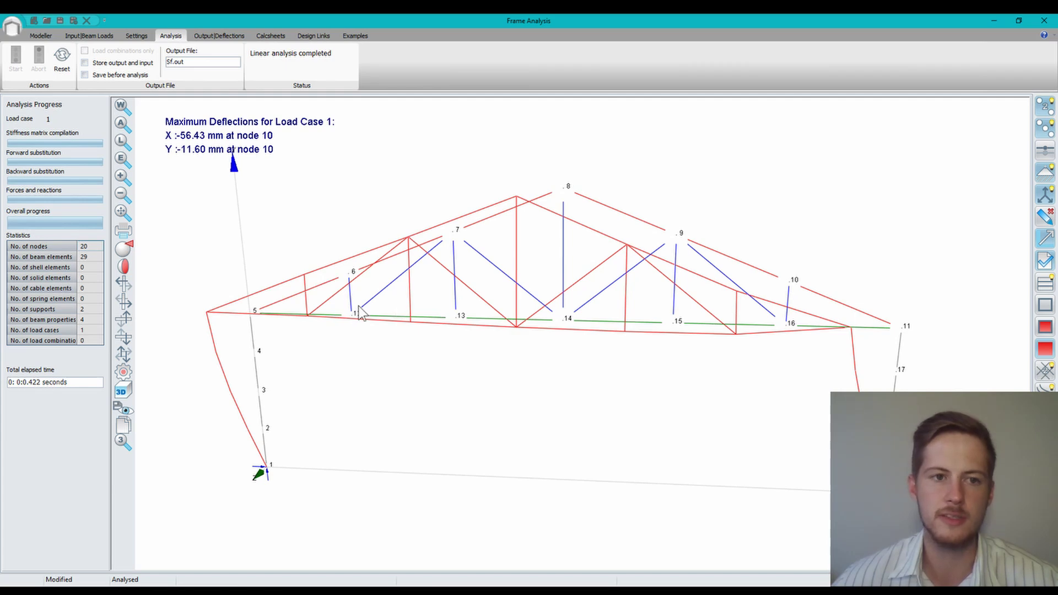
left_click(219, 35)
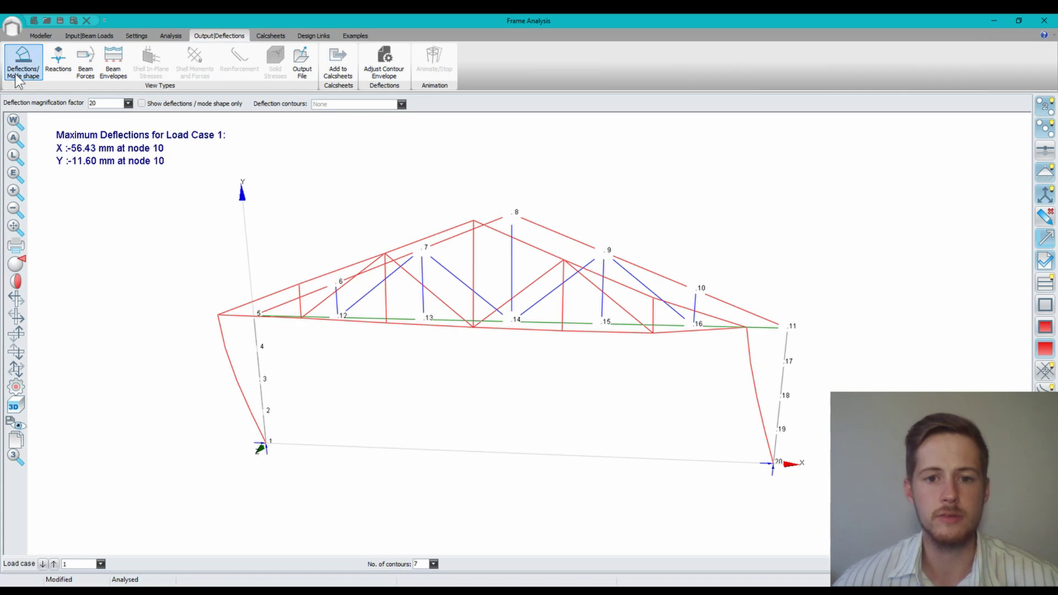
Display the support reactions for load case 1 and examine the horizontal and vertical reactions at nodes 1 and 20
left_click(15, 75)
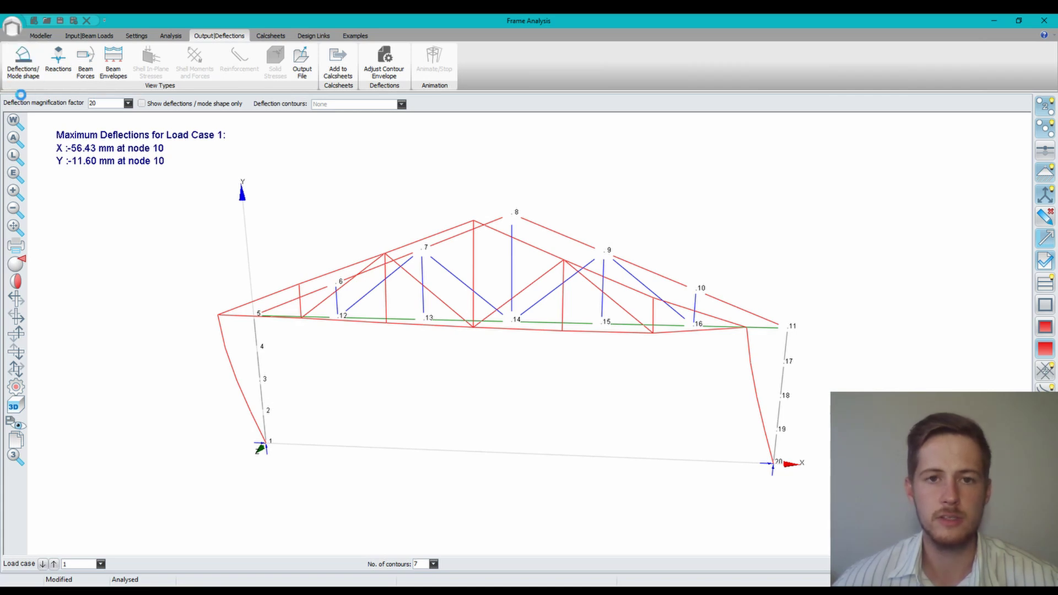
left_click(62, 69)
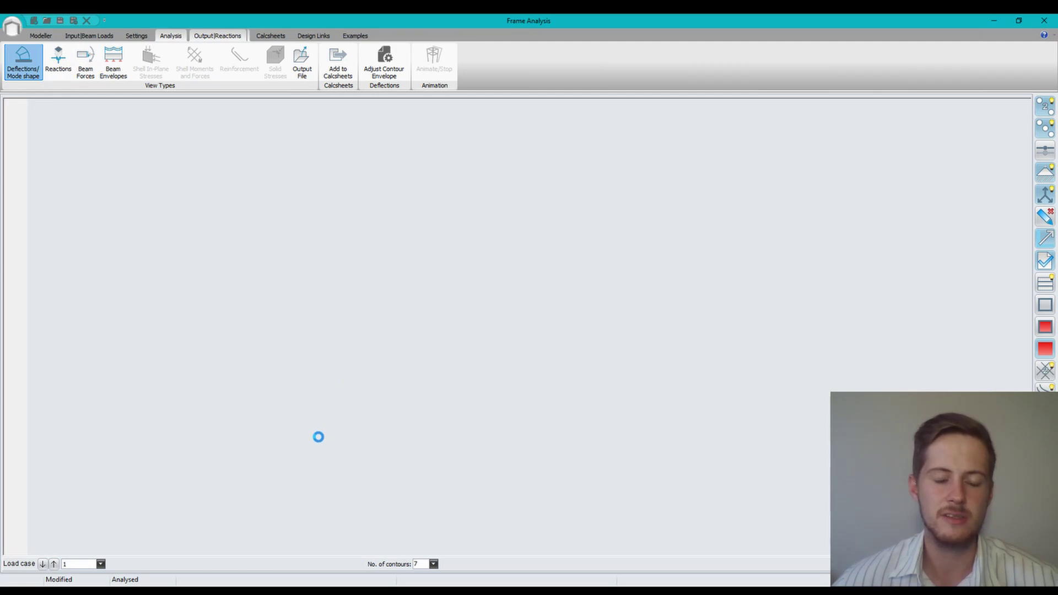
scroll(165, 436, "up", 5)
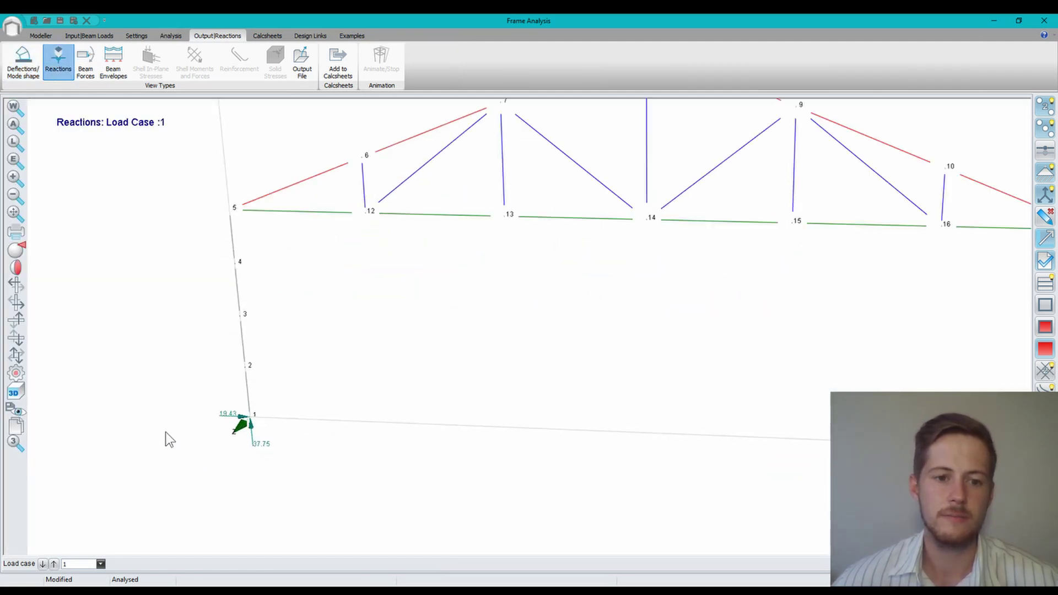
scroll(223, 448, "up", 4)
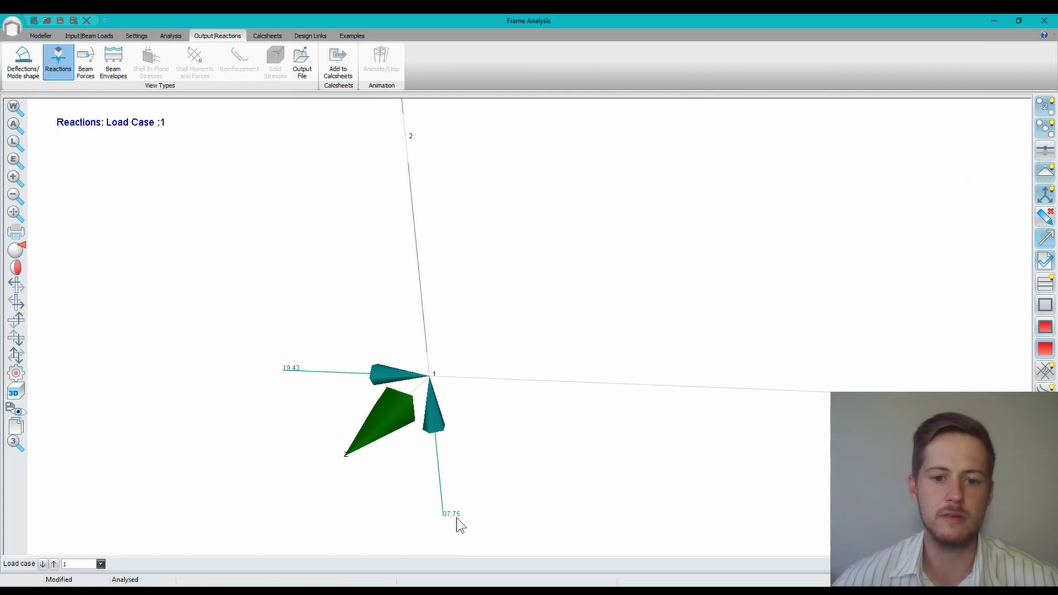
scroll(461, 520, "down", 6)
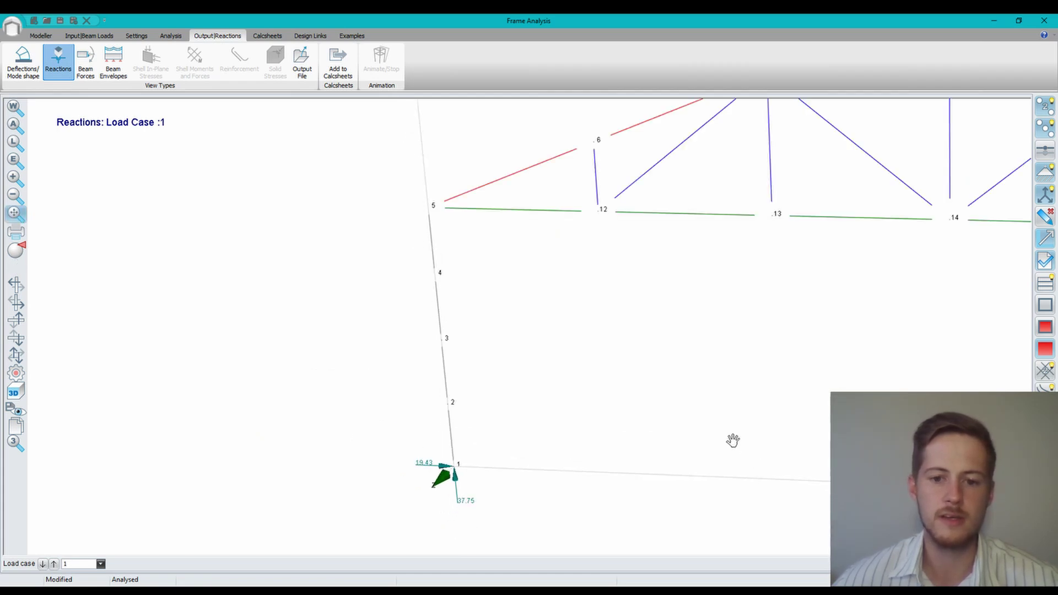
left_click_drag(733, 440, 498, 378)
left_click_drag(756, 496, 567, 446)
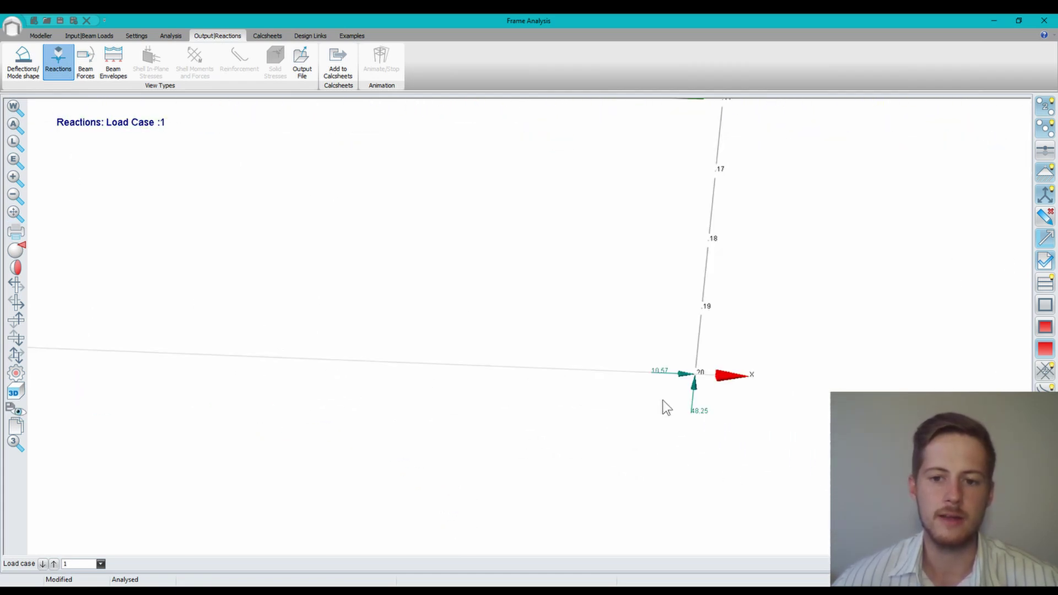
scroll(667, 408, "up", 2)
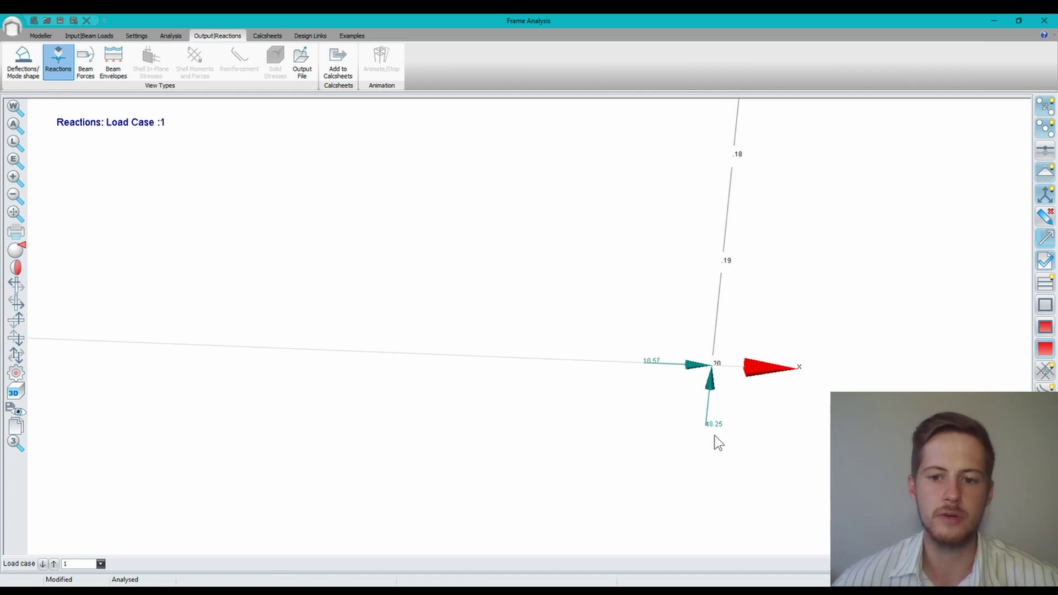
scroll(718, 447, "down", 5)
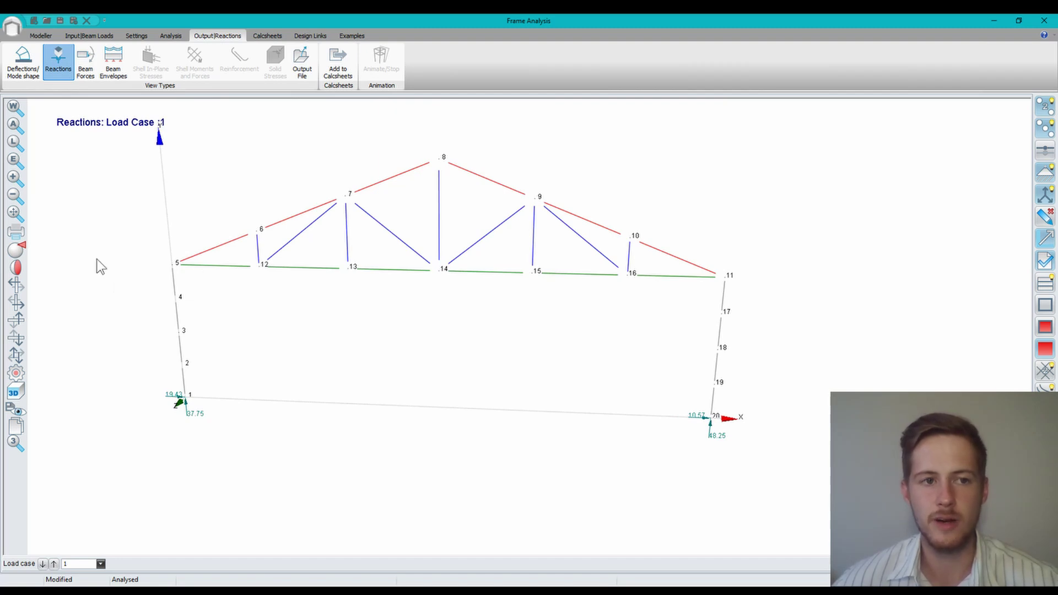
Display the axial beam forces for load case 1 and examine the members between nodes 5 and 14
left_click(84, 73)
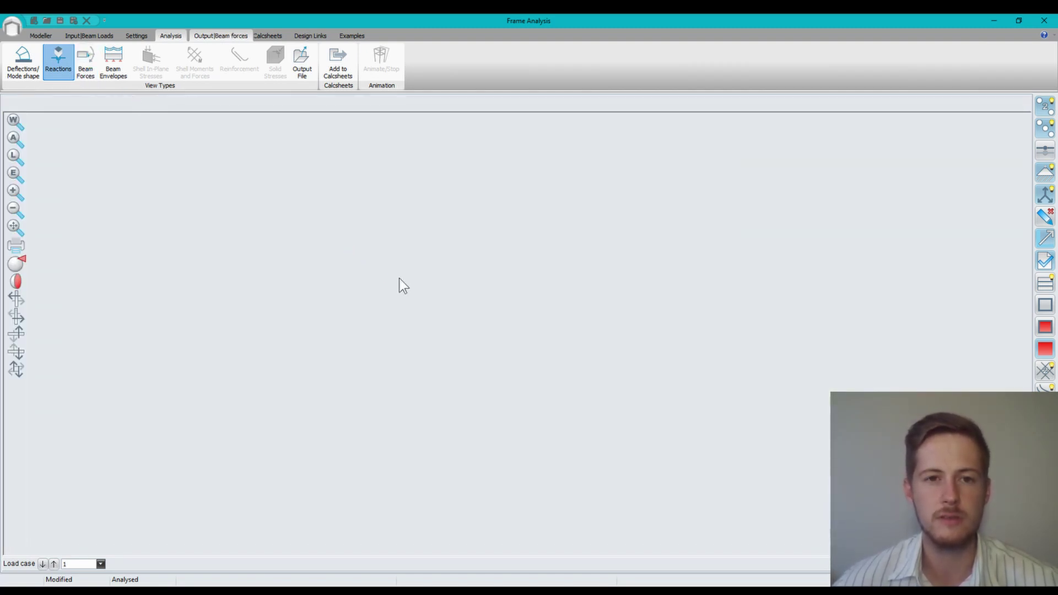
scroll(694, 369, "up", 1)
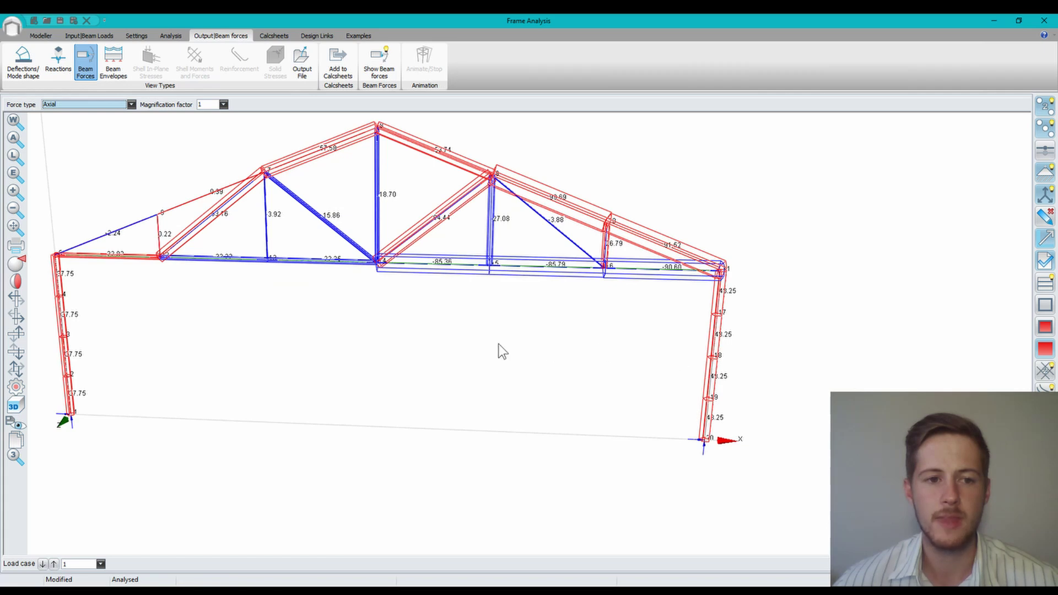
middle_click_drag(498, 345, 640, 371)
scroll(407, 260, "up", 1)
scroll(233, 264, "up", 1)
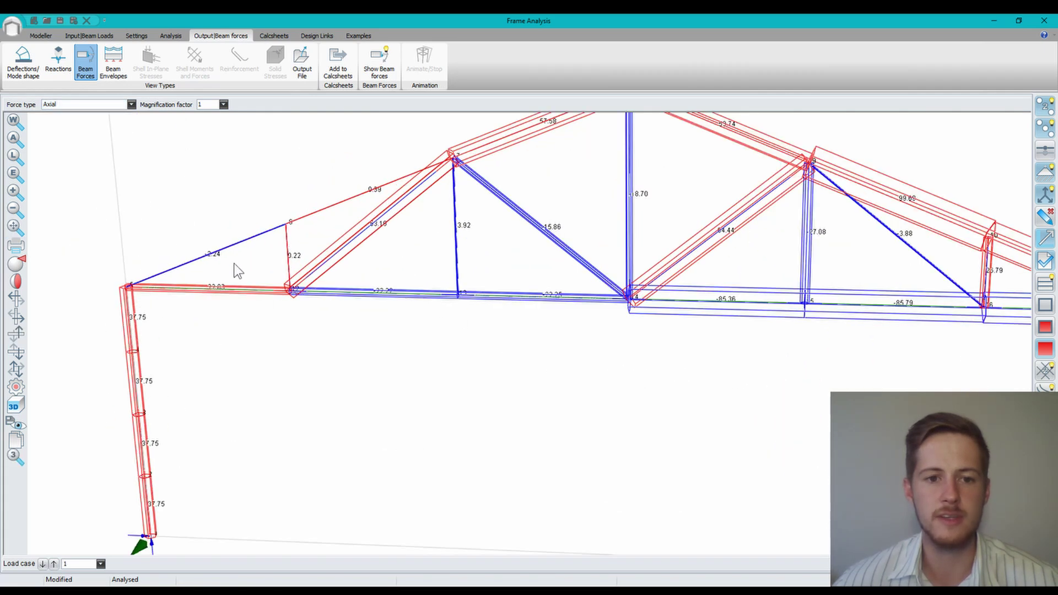
middle_click_drag(472, 279, 432, 289)
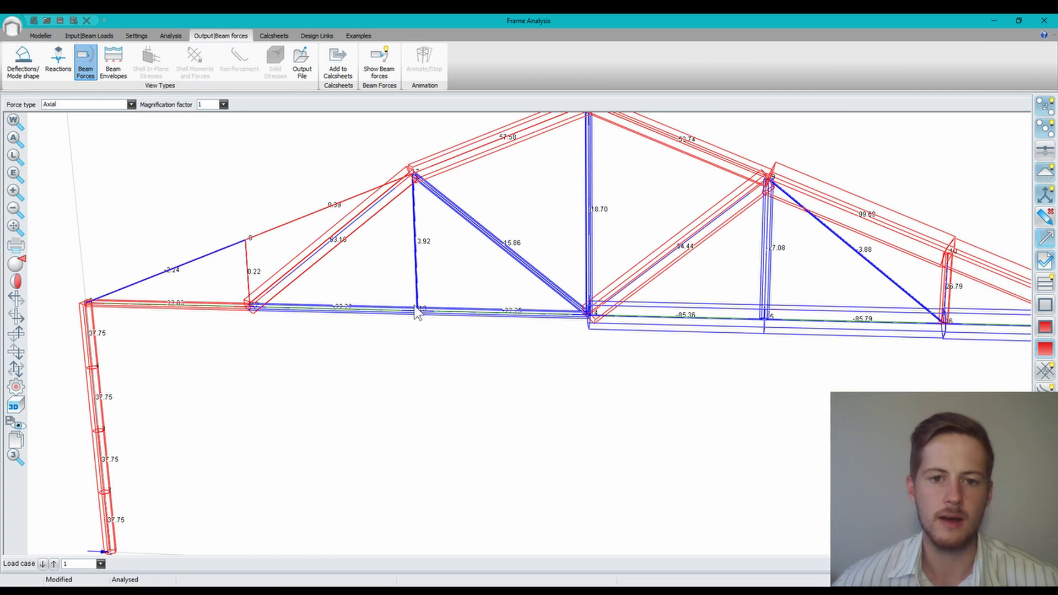
middle_click_drag(416, 311, 429, 336)
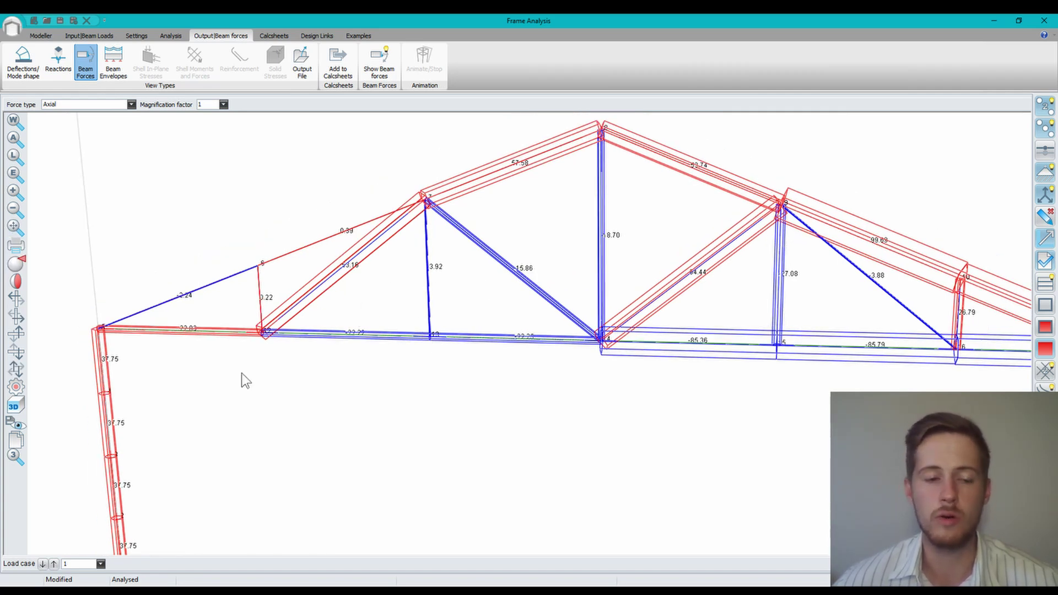
Examine the axial forces in the truss members and column between nodes 14 and 20, and review the whole frame
middle_click_drag(246, 428, 325, 408)
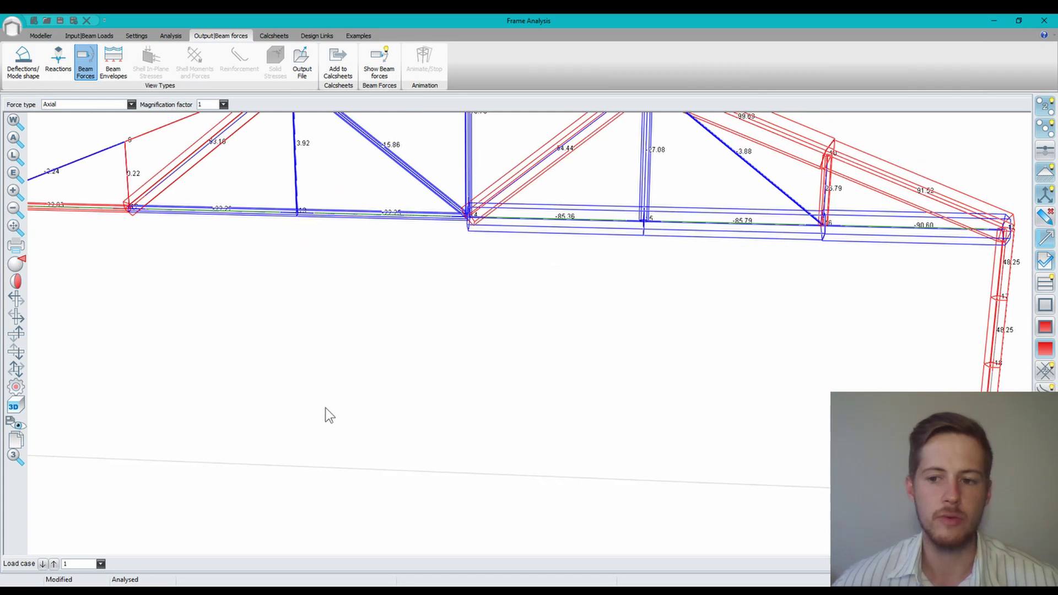
scroll(613, 411, "down", 2)
scroll(551, 455, "up", 1)
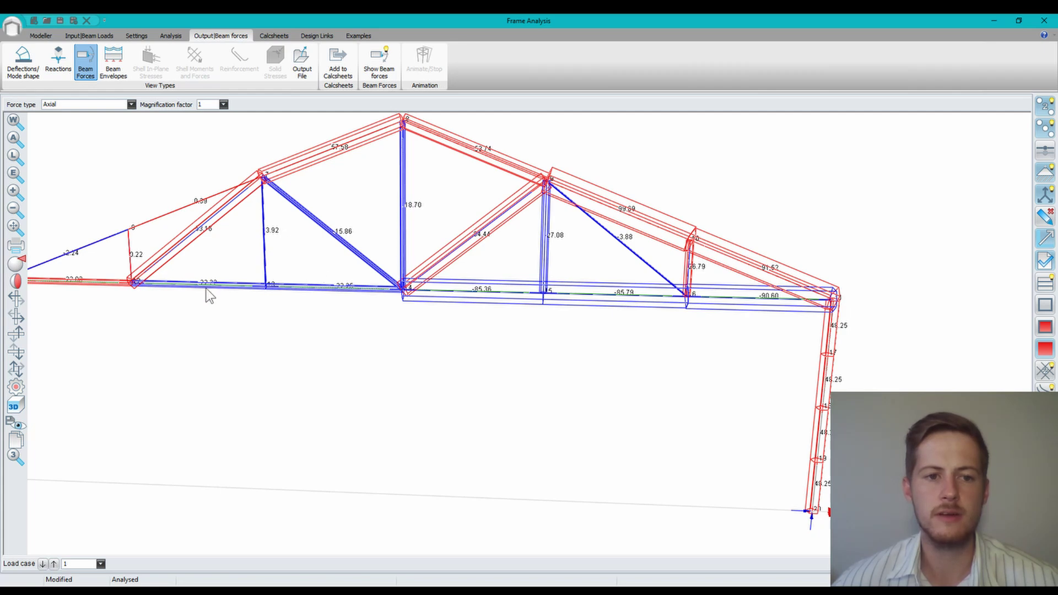
scroll(236, 300, "down", 2)
middle_click_drag(309, 308, 411, 322)
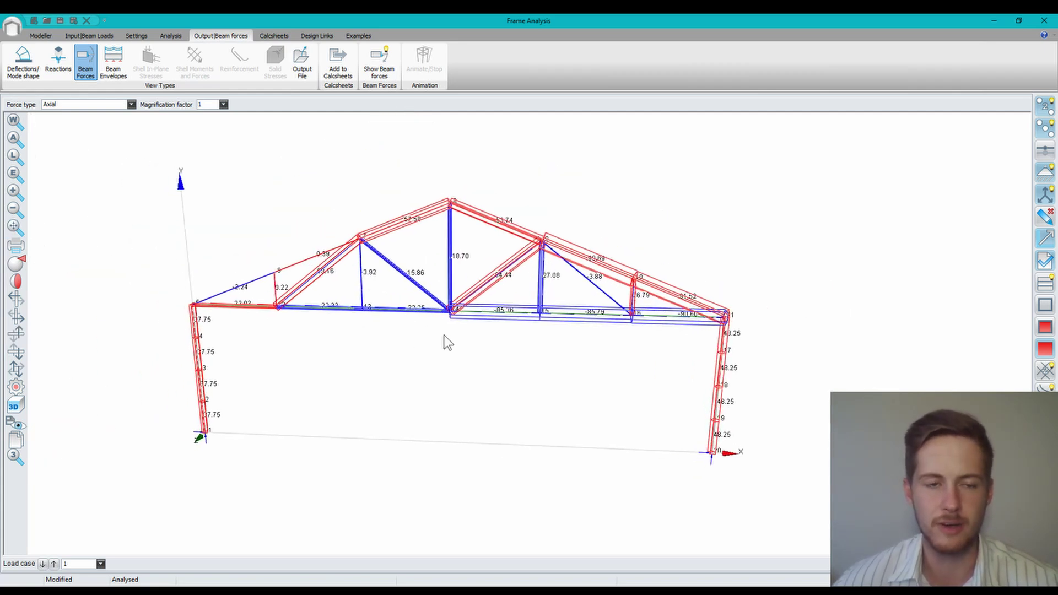
middle_click_drag(464, 385, 484, 394)
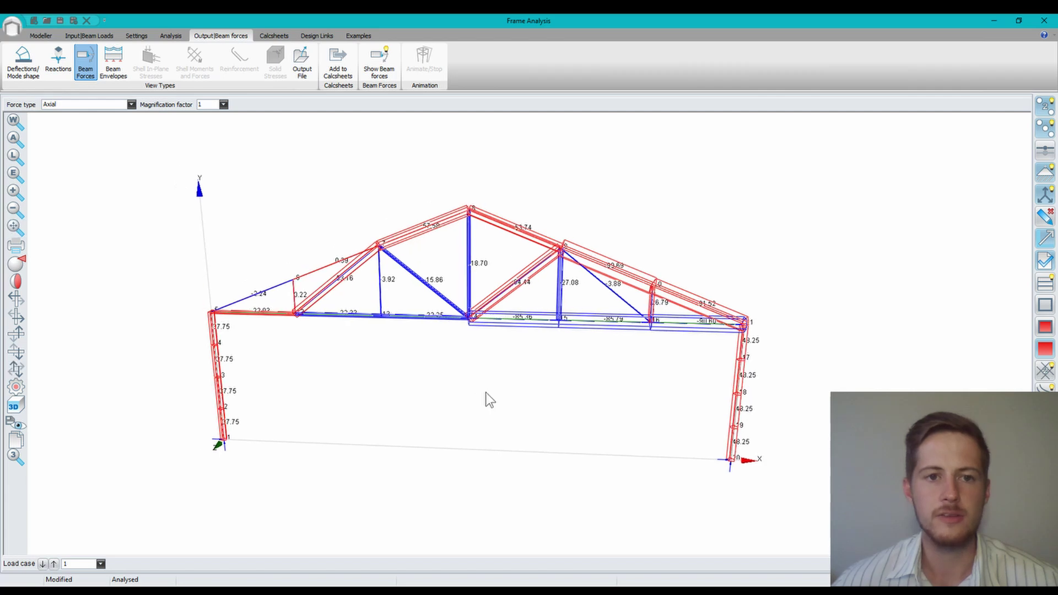